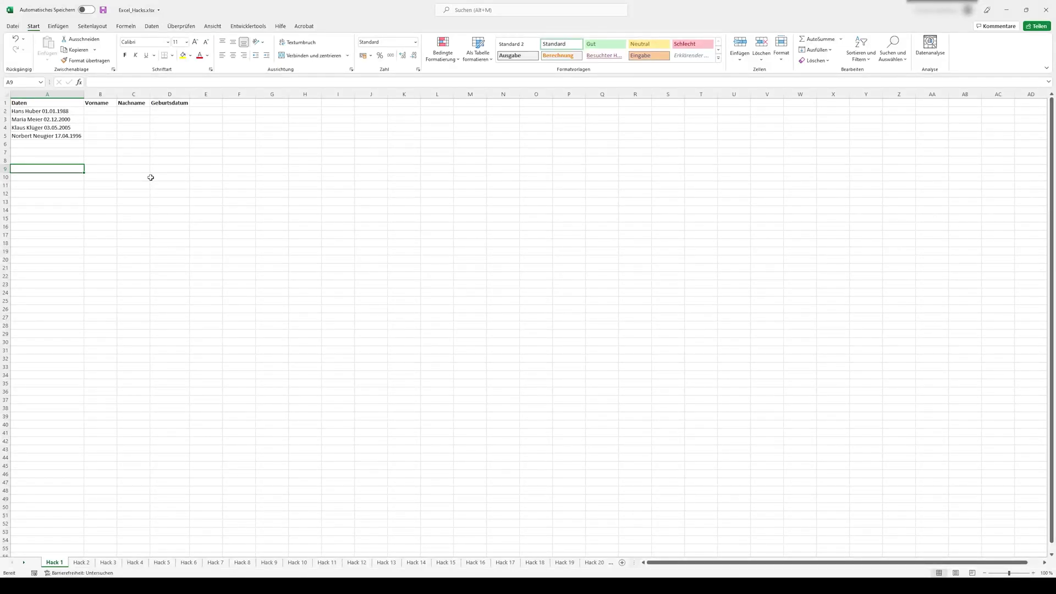
Enter the example entry 'Hans', 'Huber', '01.01.198' across B2:D2.
left_click(93, 109)
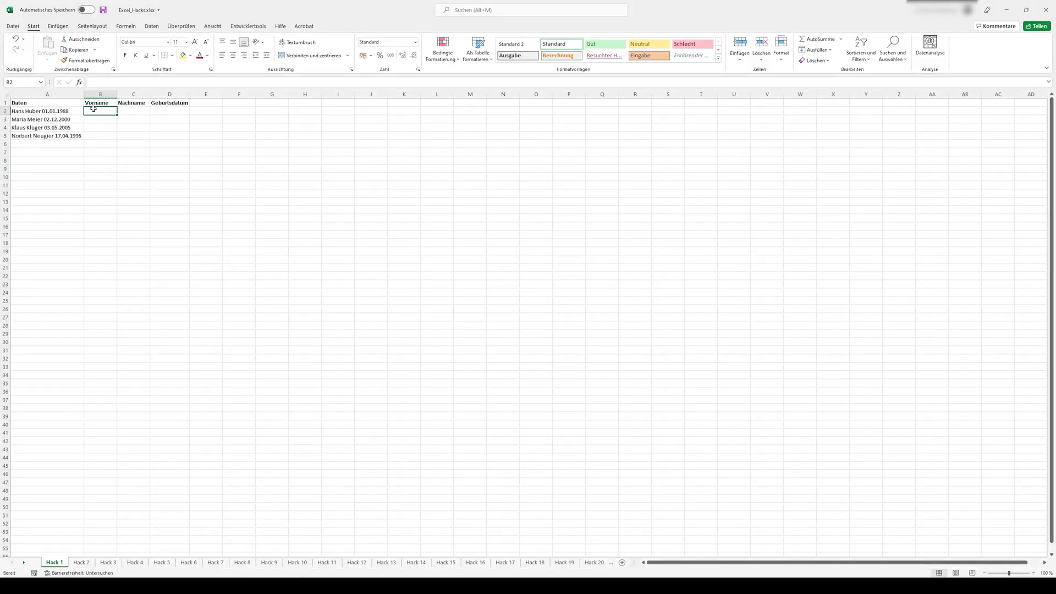
type("Hans")
key("Tab")
type("H")
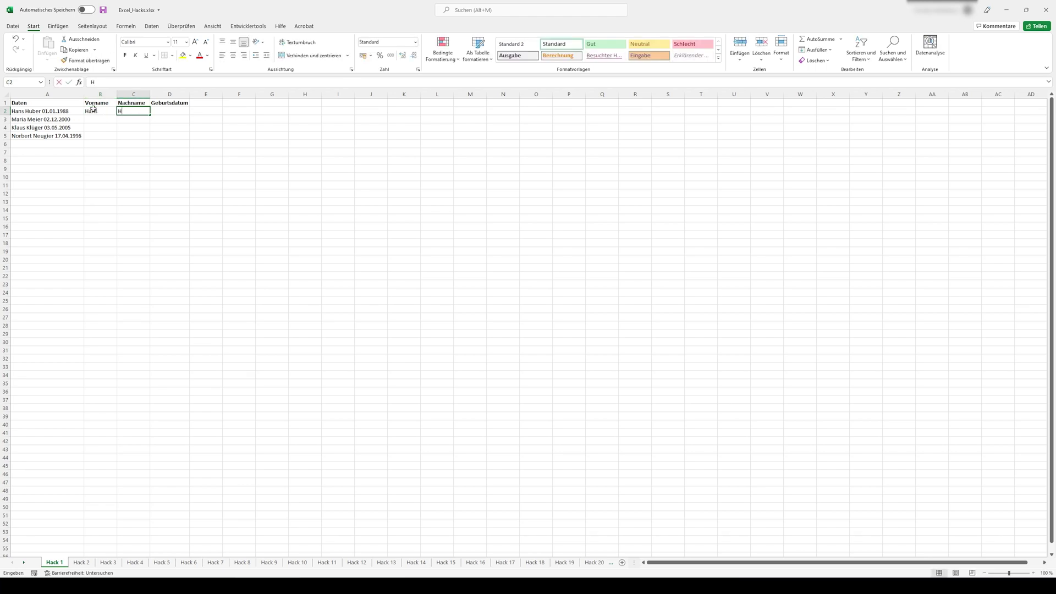
type("uber")
key("Tab")
type("01")
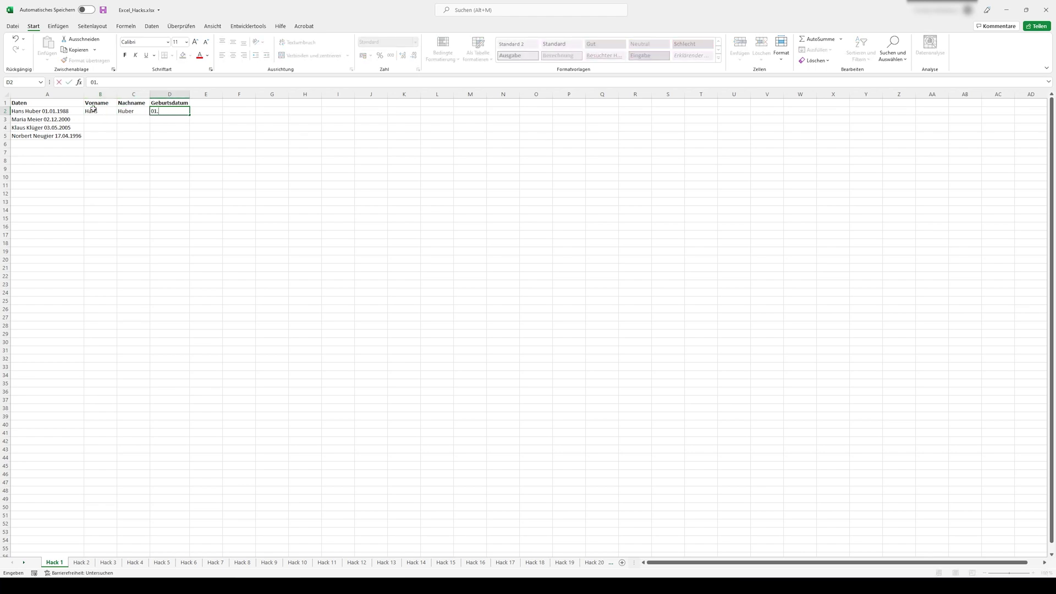
type(".01.1988")
key("Tab")
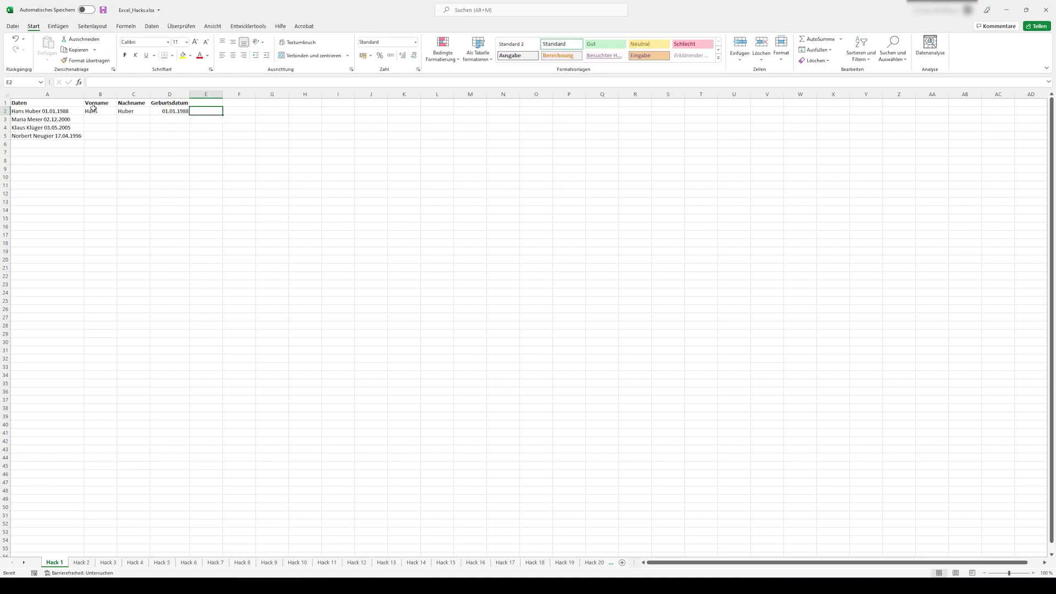
Flash Fill the remaining first names, surnames and birth dates with Ctrl+E.
left_click(100, 120)
key("ctrl+e")
left_click(149, 121)
key("ctrl+e")
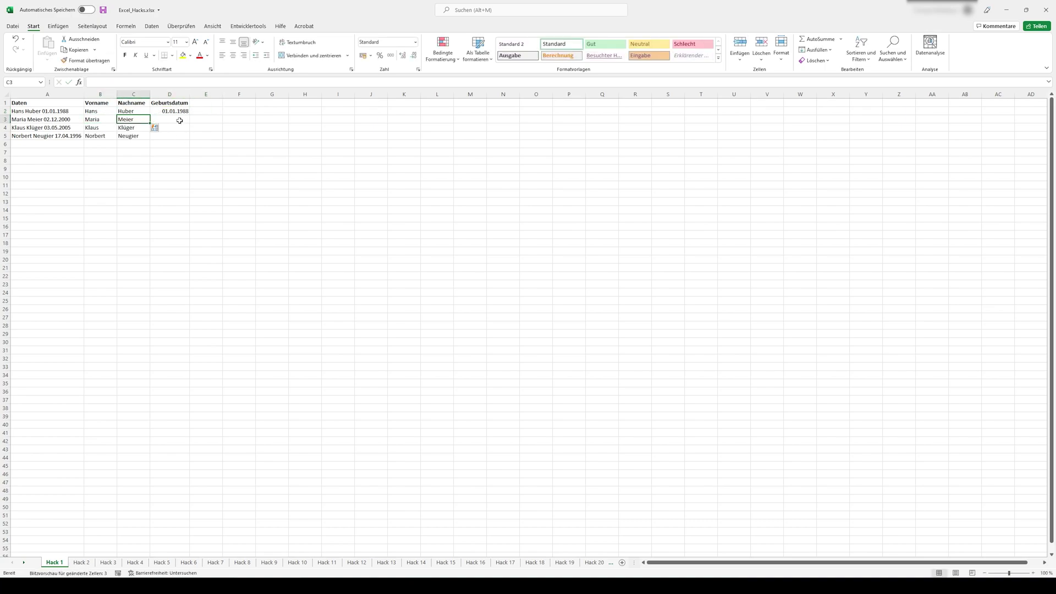
left_click(179, 119)
key("ctrl+e")
left_click(226, 118)
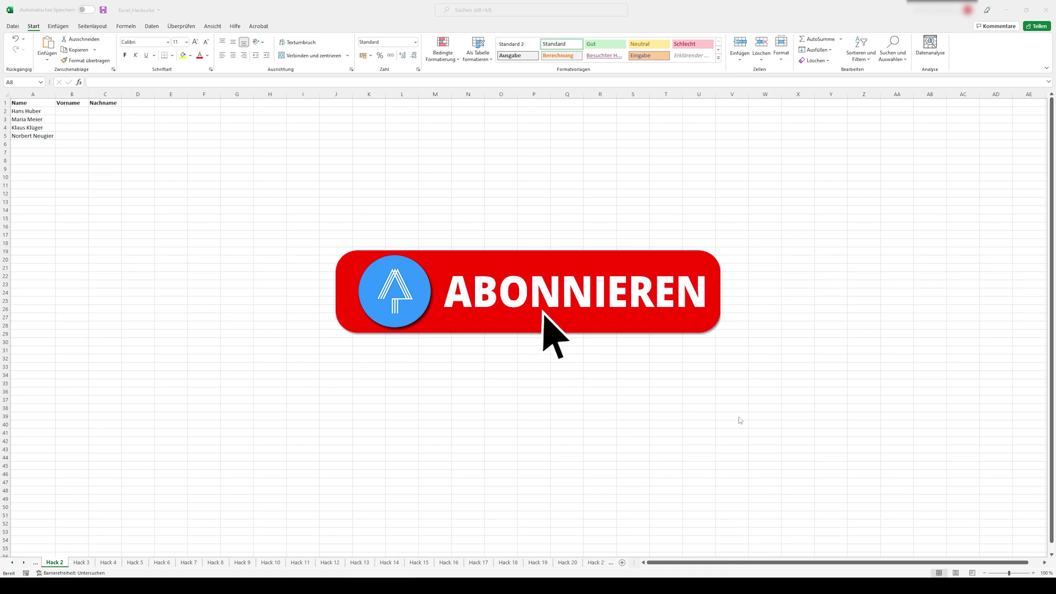
Copy the full names in A2:A5 into column B starting at B2.
left_click(39, 110)
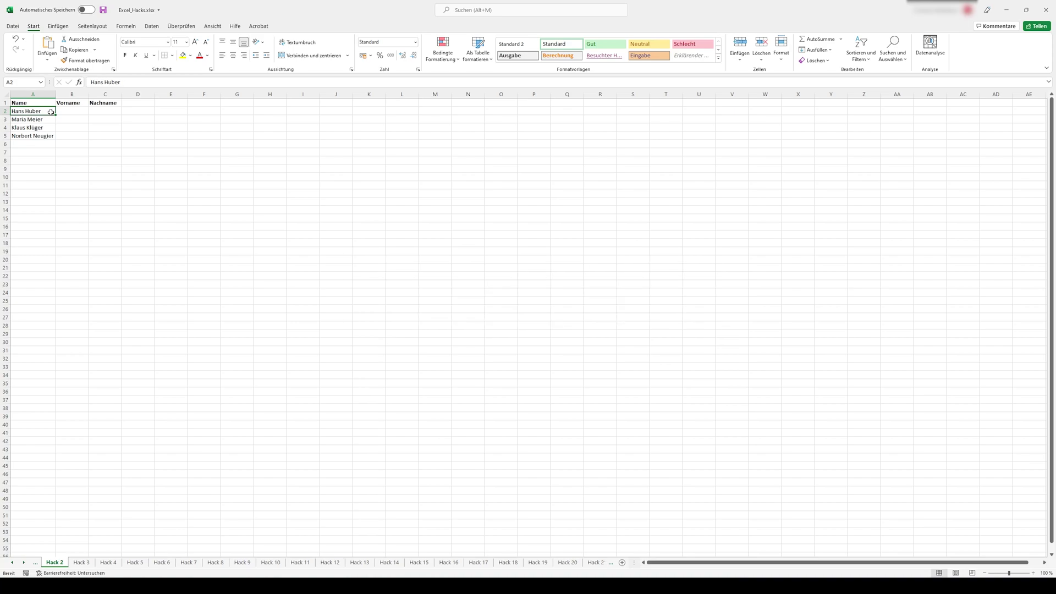
left_click_drag(51, 112, 47, 136)
key("ctrl+c")
left_click(72, 112)
key("ctrl+v")
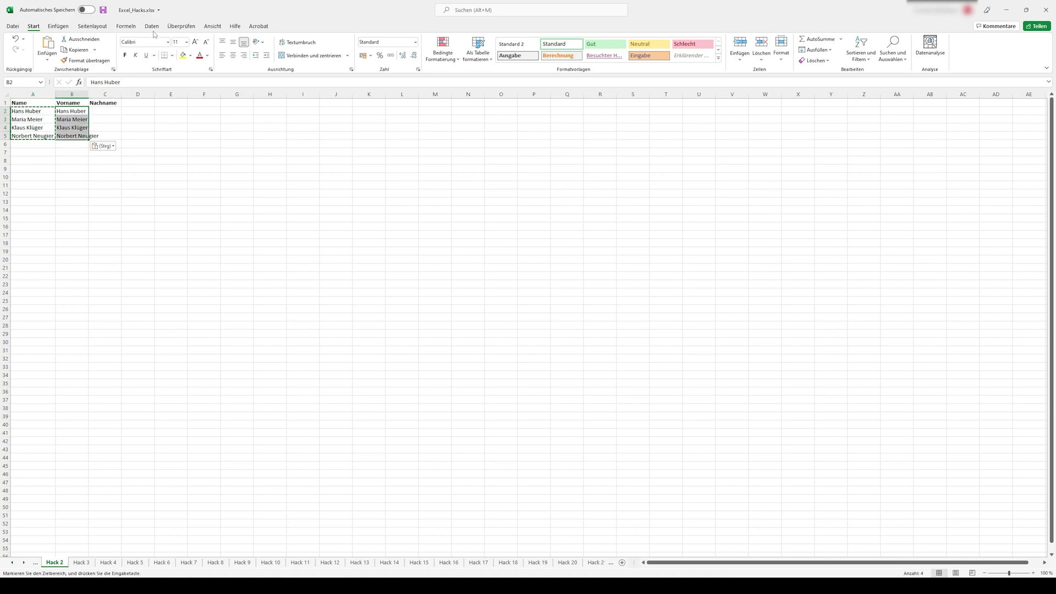
Split the copied names at spaces with Text in Spalten into Vorname and Nachname.
left_click(152, 26)
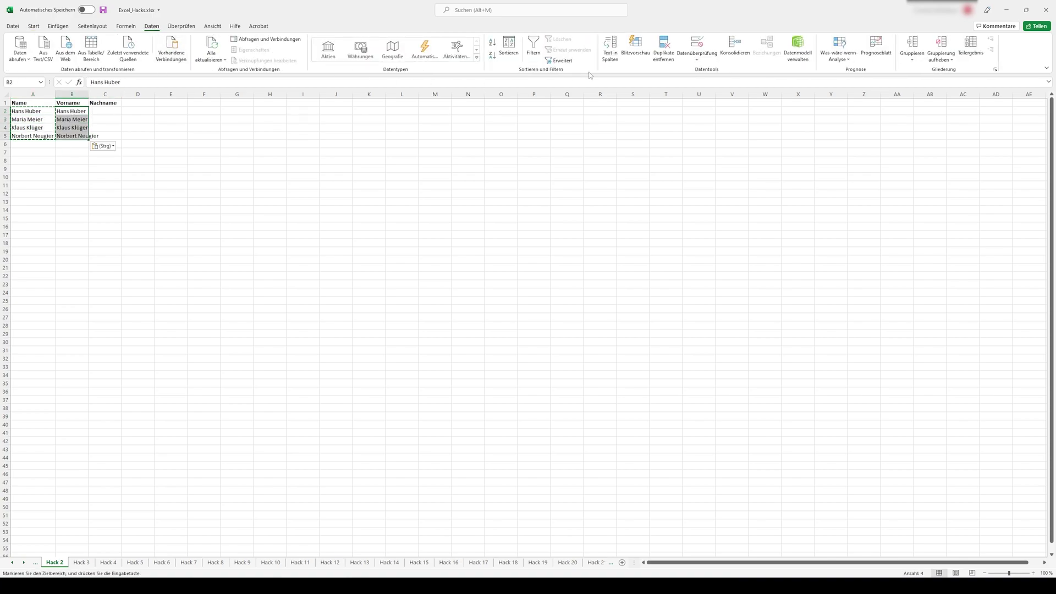
left_click(609, 54)
left_click(609, 53)
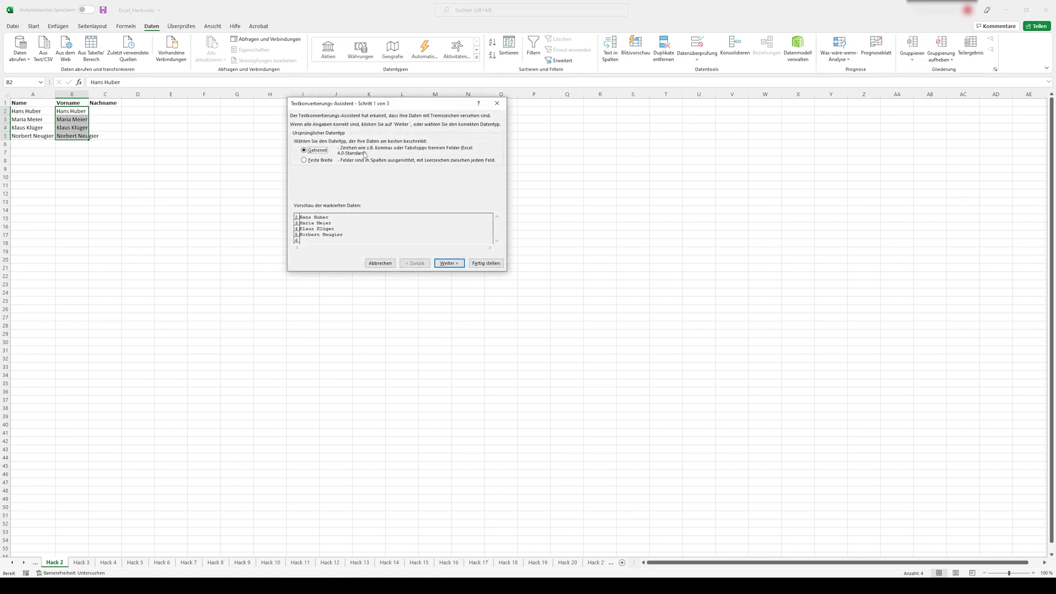
left_click(449, 261)
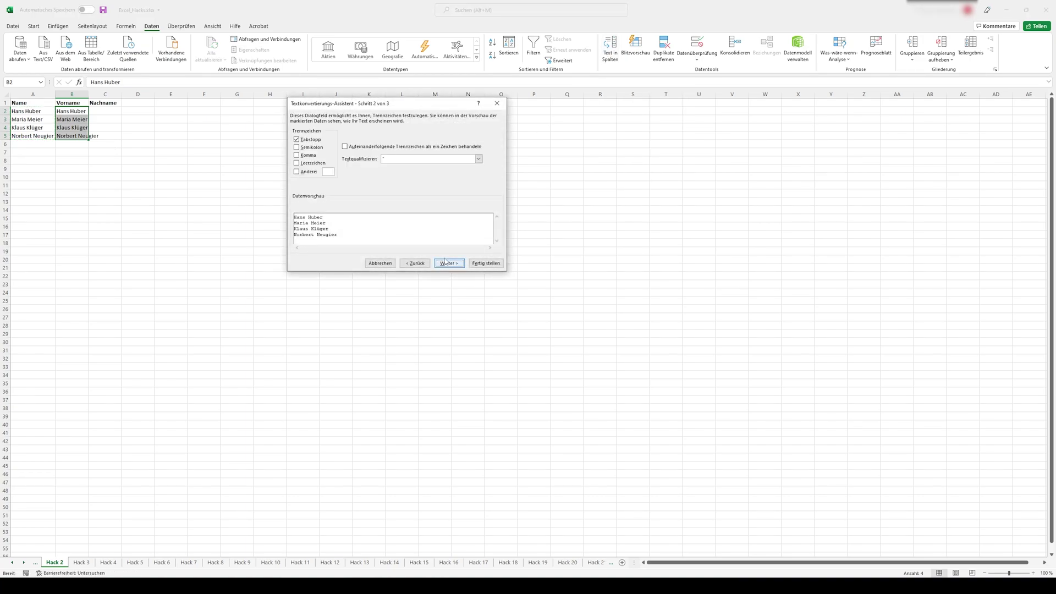
left_click(317, 164)
left_click(486, 263)
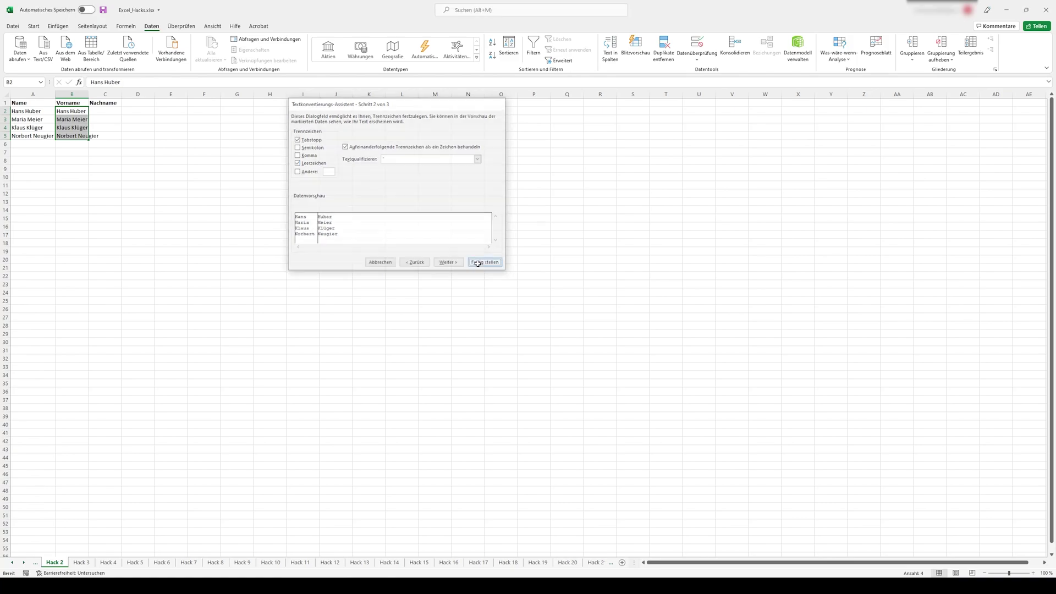
left_click(128, 113)
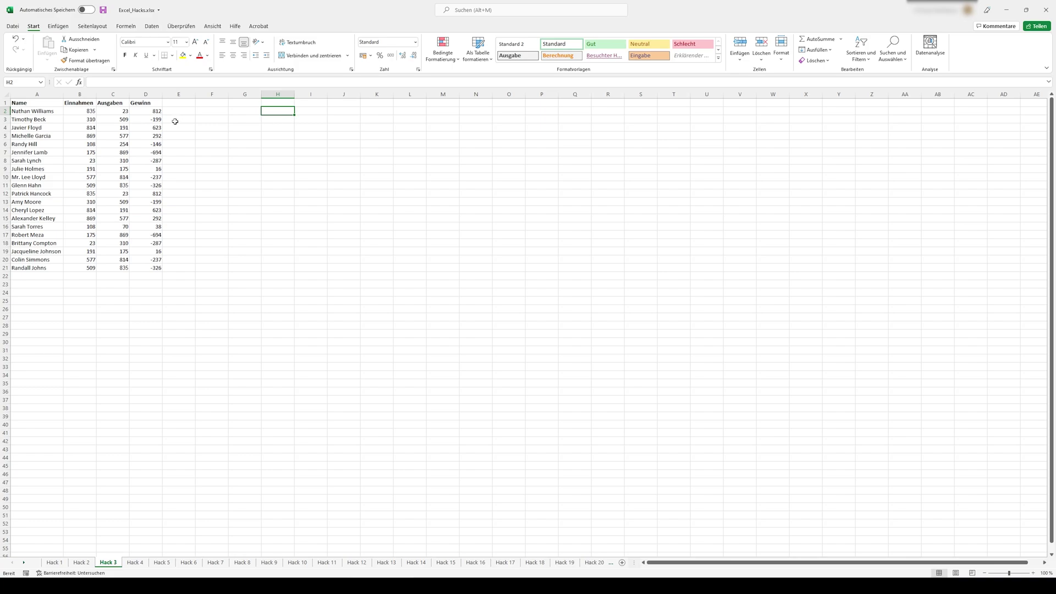
Give Gewinn values D2:D21 the Grün-Gelb-Rot colour scale, then go to Hack 4.
left_click_drag(151, 110, 143, 267)
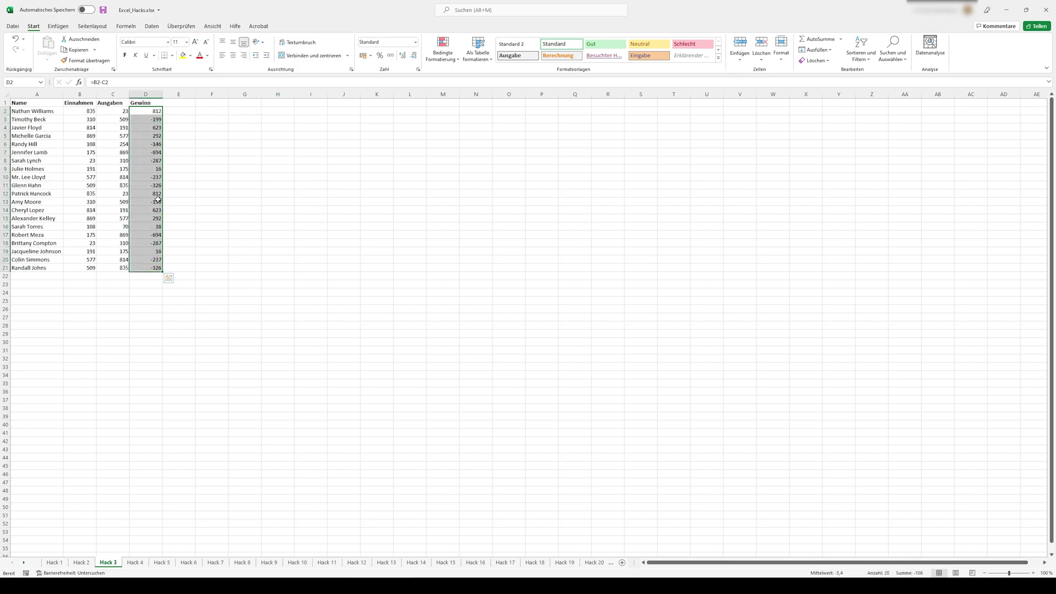
left_click(450, 59)
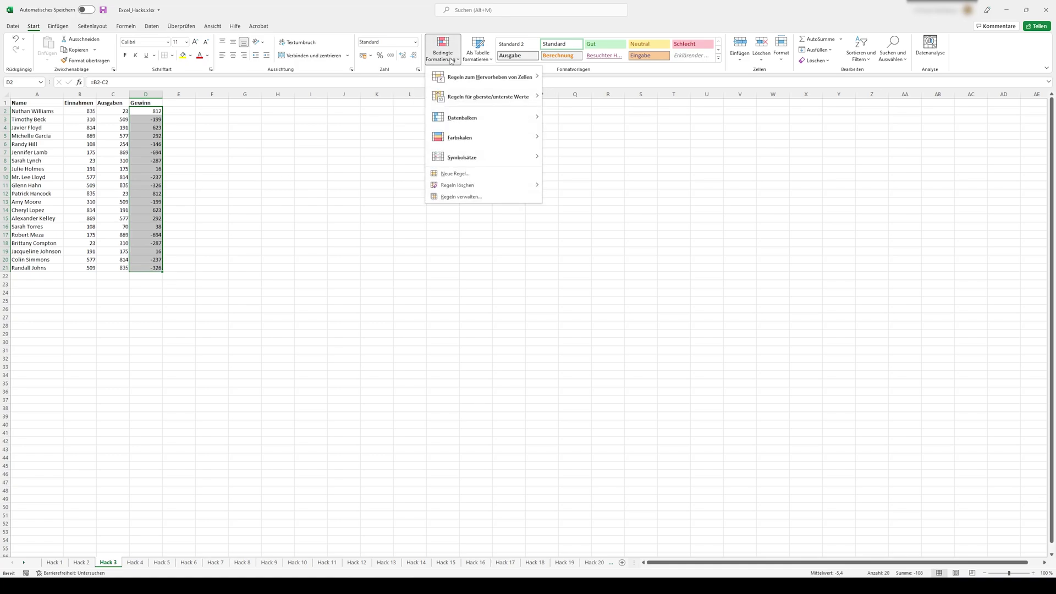
mouse_move(459, 137)
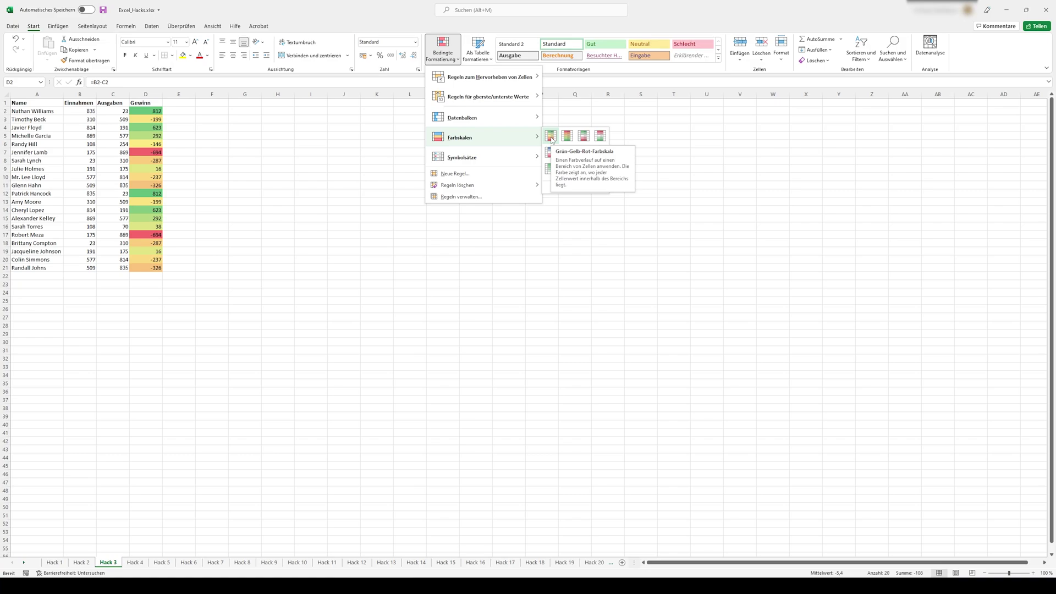
left_click(551, 138)
left_click(230, 160)
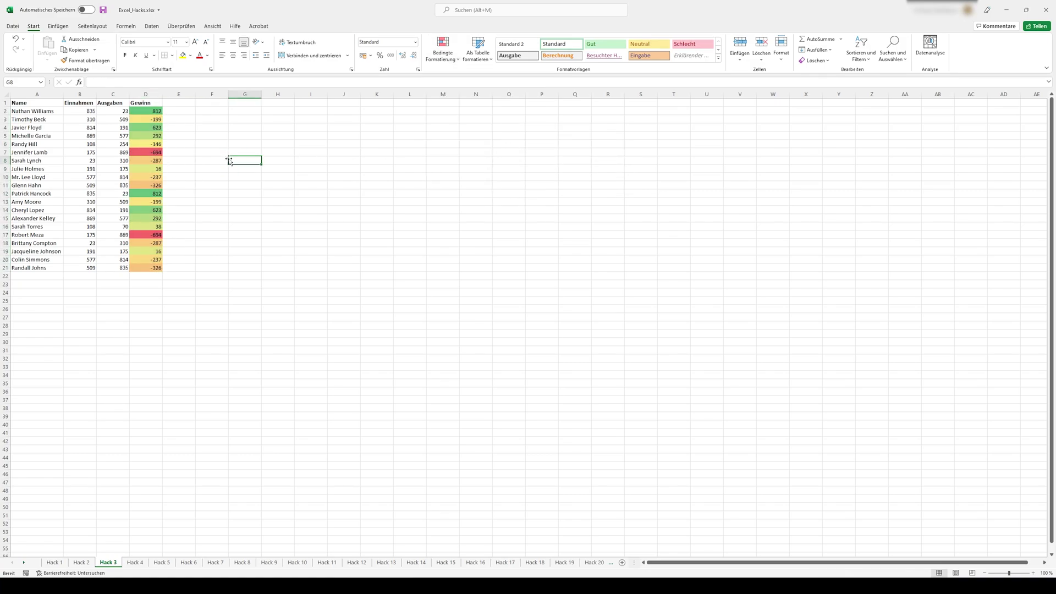
key("ctrl+Page_Down")
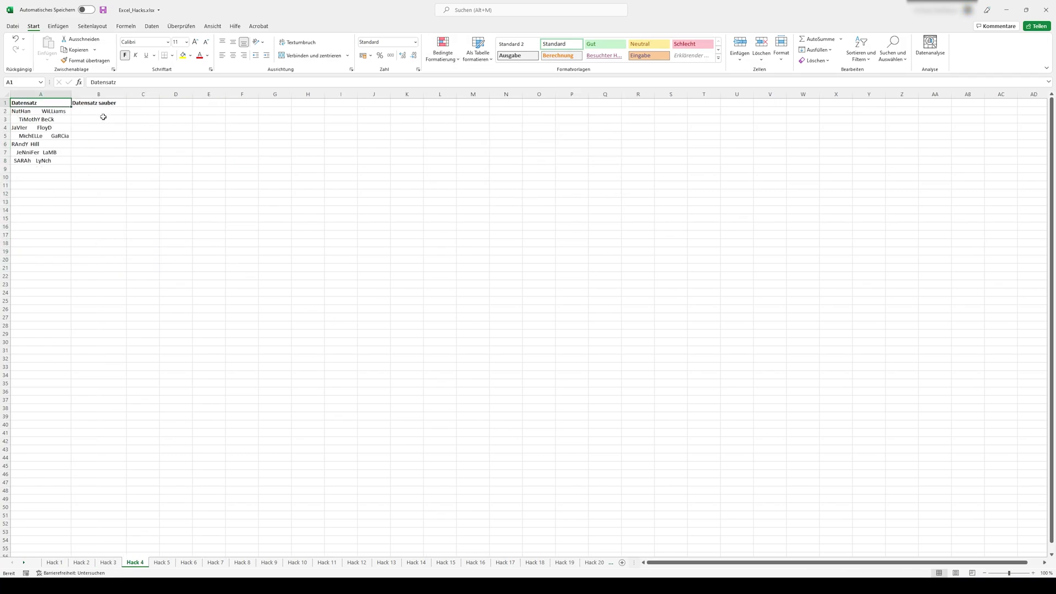
Fill B2:B8 with =GLÄTTEN(GROSS2(A2)) to clean the names, then go to Hack 5.
left_click(101, 114)
left_click(148, 82)
type("=G")
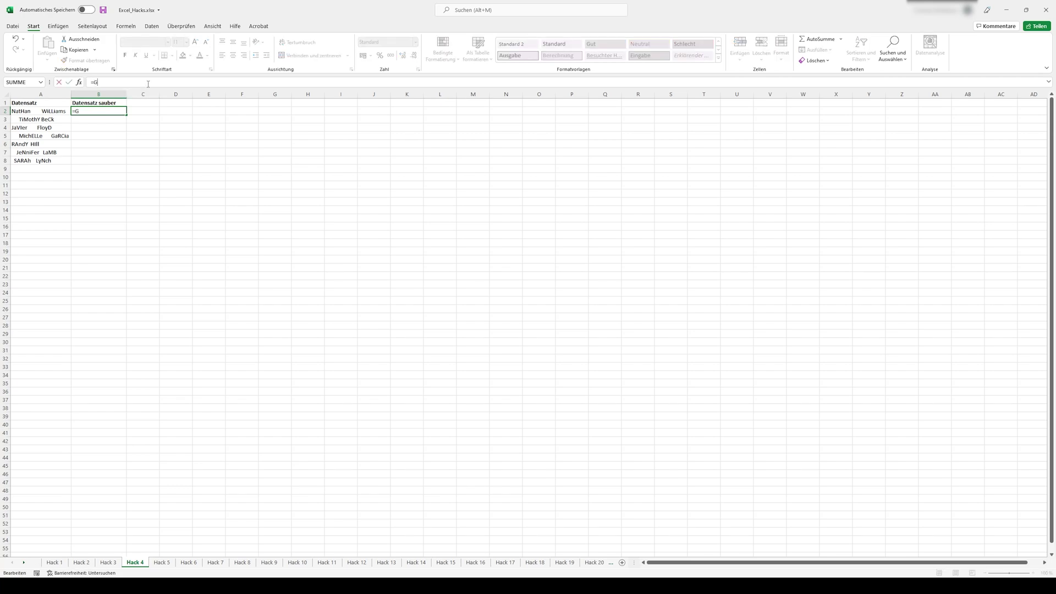
type("LÄTTEN(GROSS")
type("2(A2")
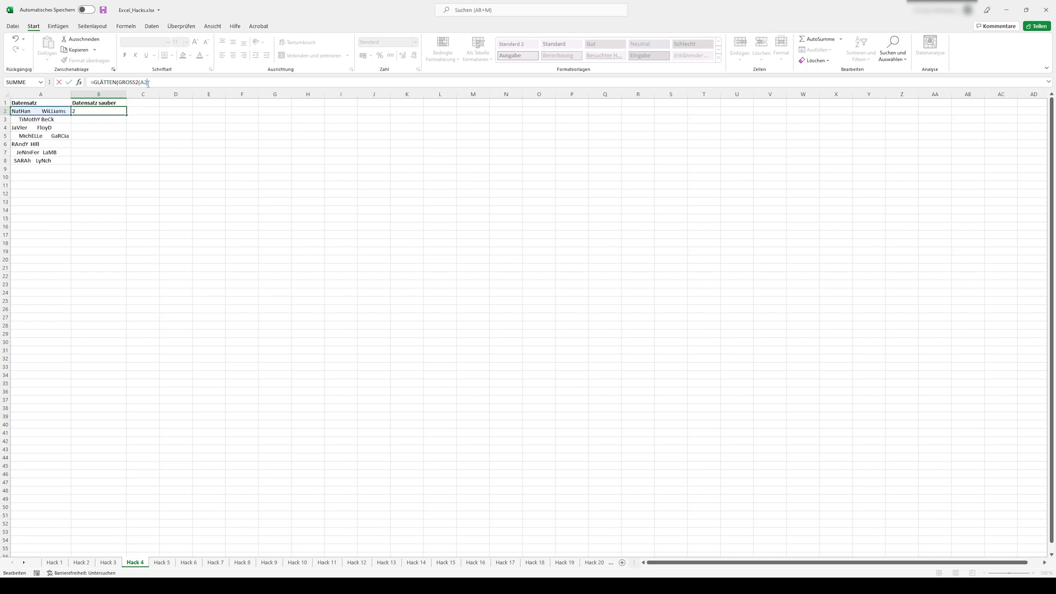
key("Return")
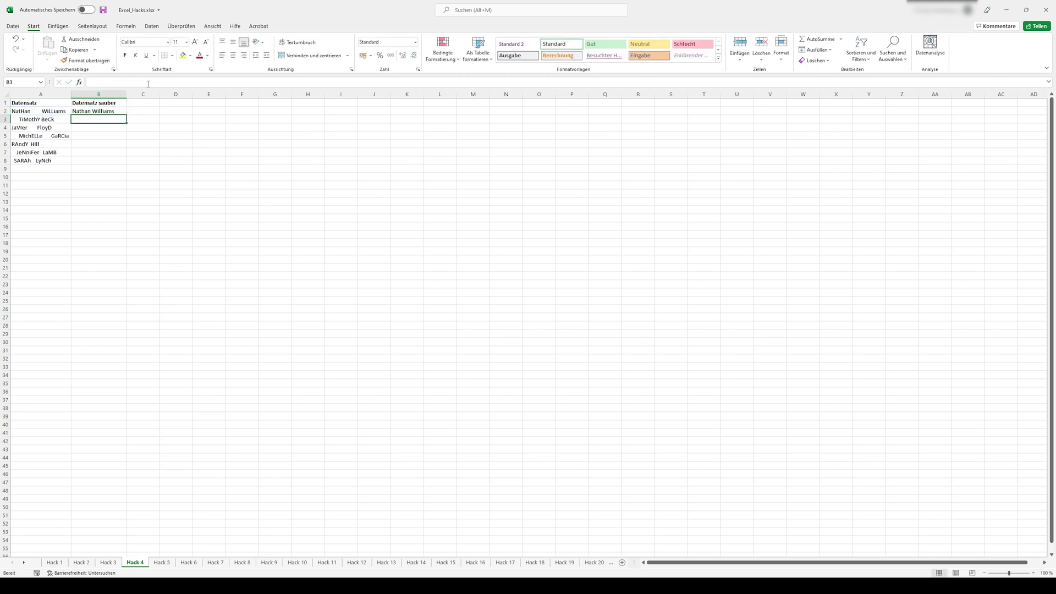
left_click(119, 111)
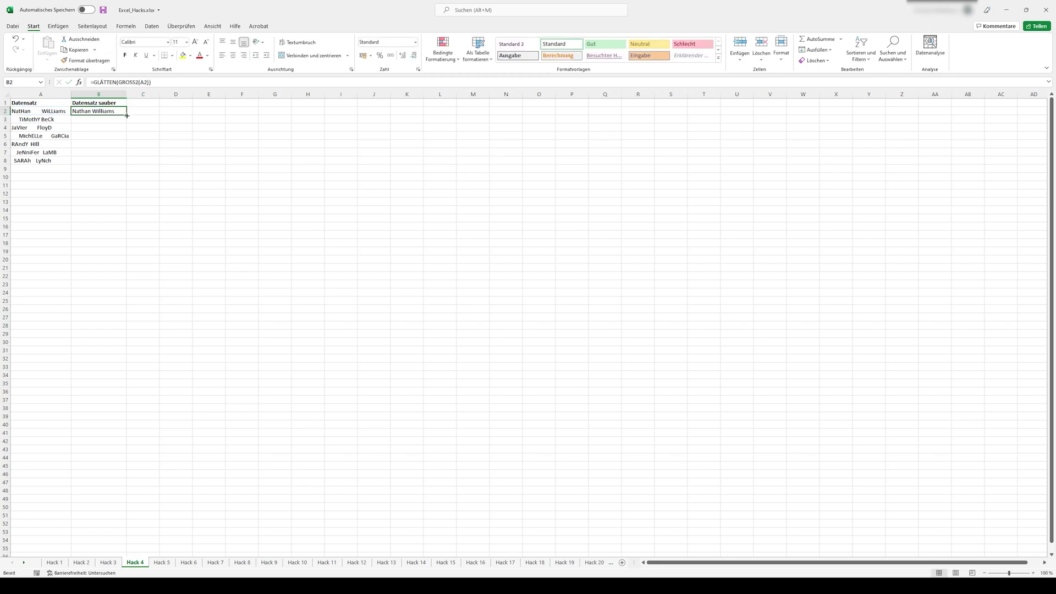
left_click_drag(126, 114, 120, 165)
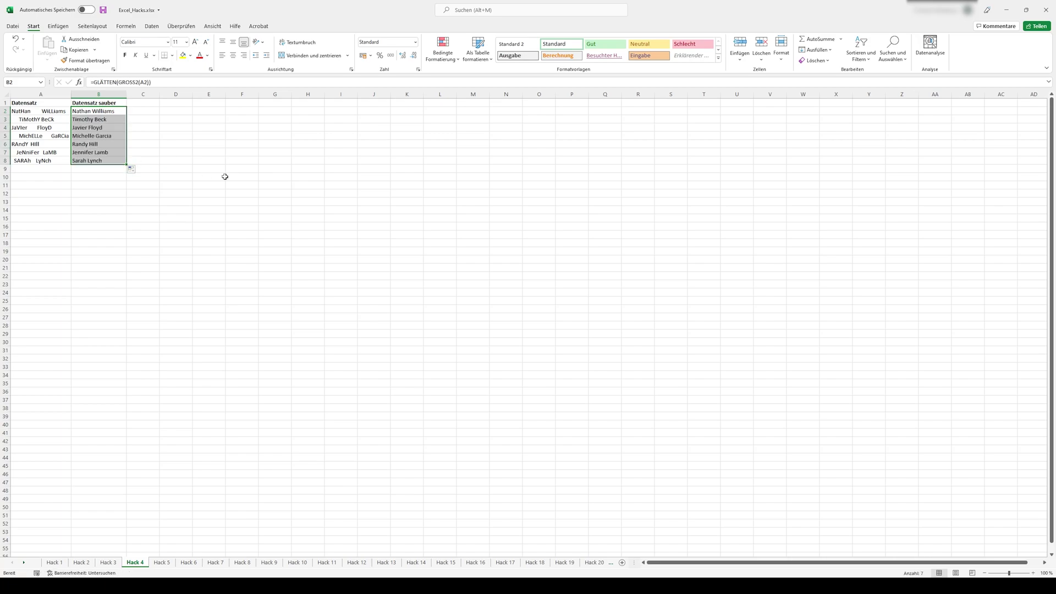
key("ctrl+Page_Down")
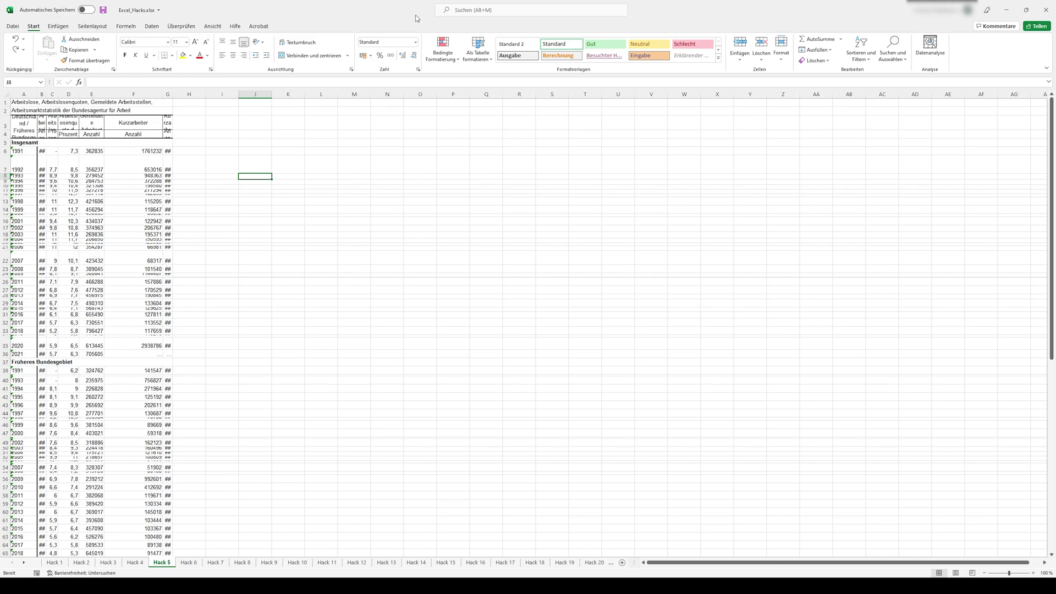
Select the whole sheet and autofit all column widths and row heights.
key("ctrl+a")
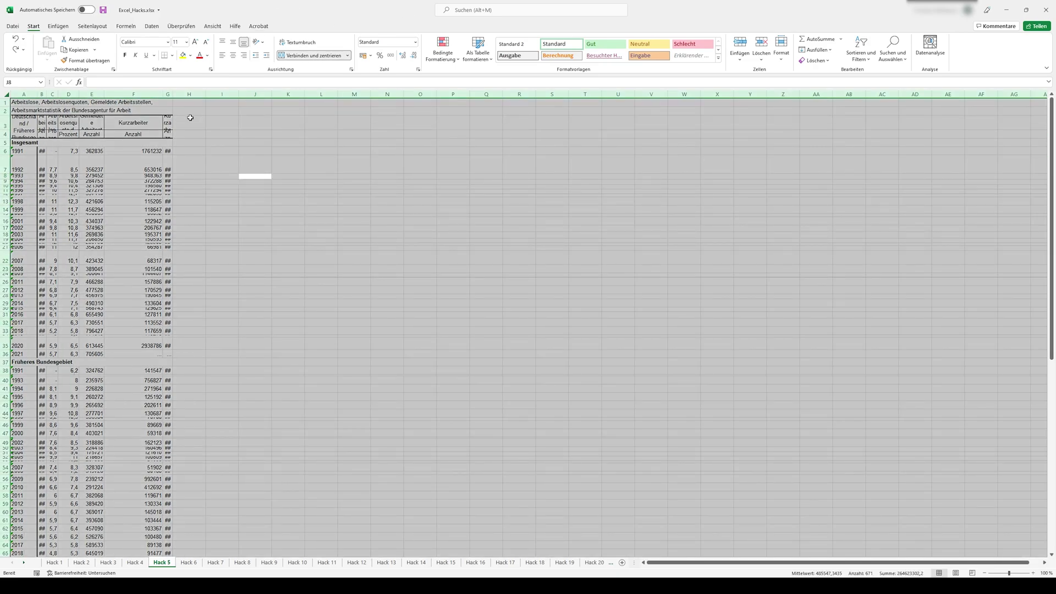
double_click(172, 94)
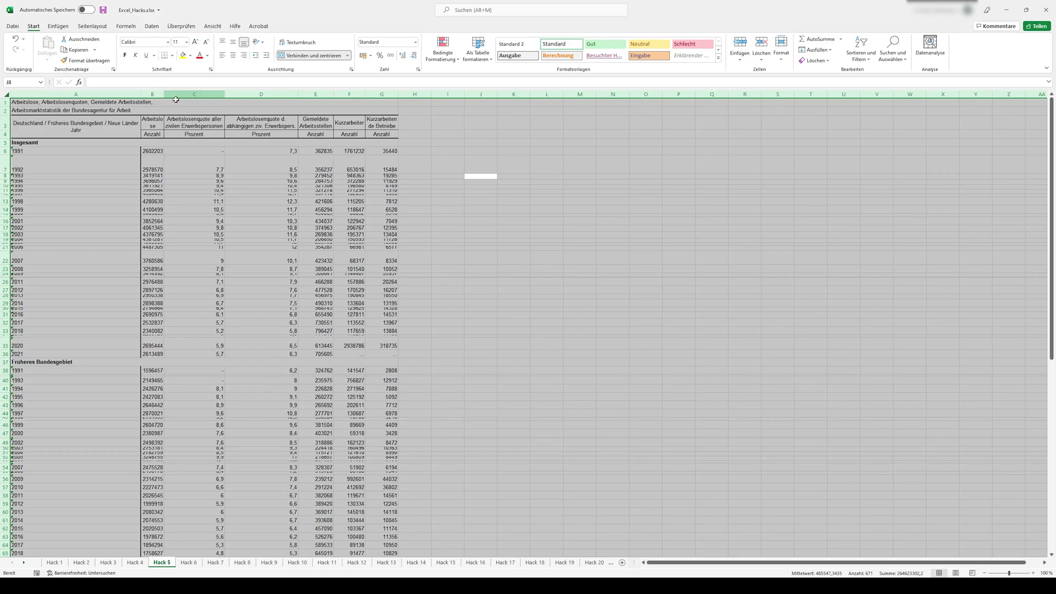
double_click(6, 173)
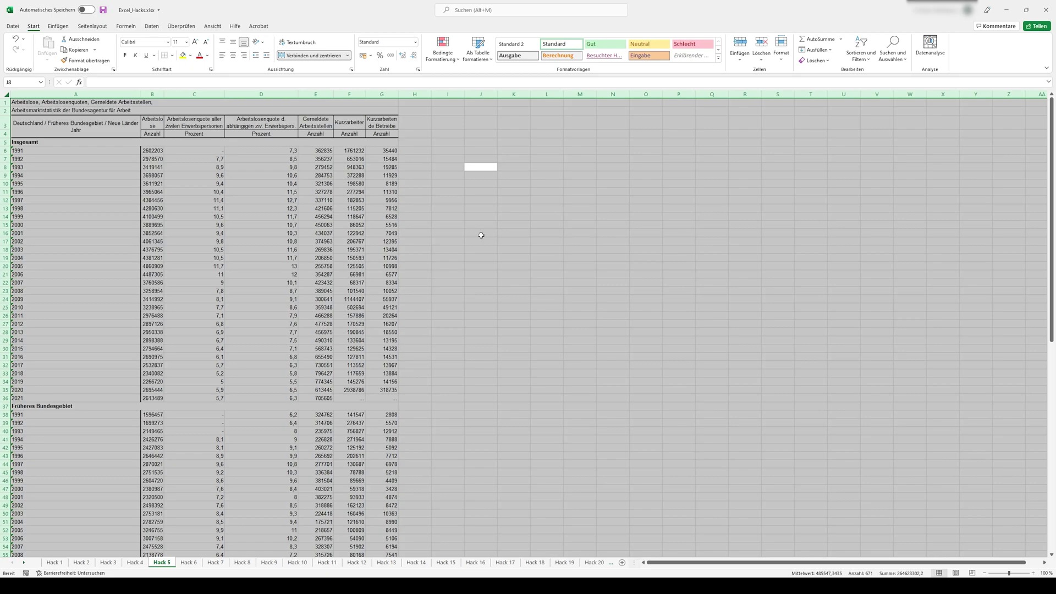
On Hack 6, select all blank cells via Go To Special.
key("ctrl+Page_Down")
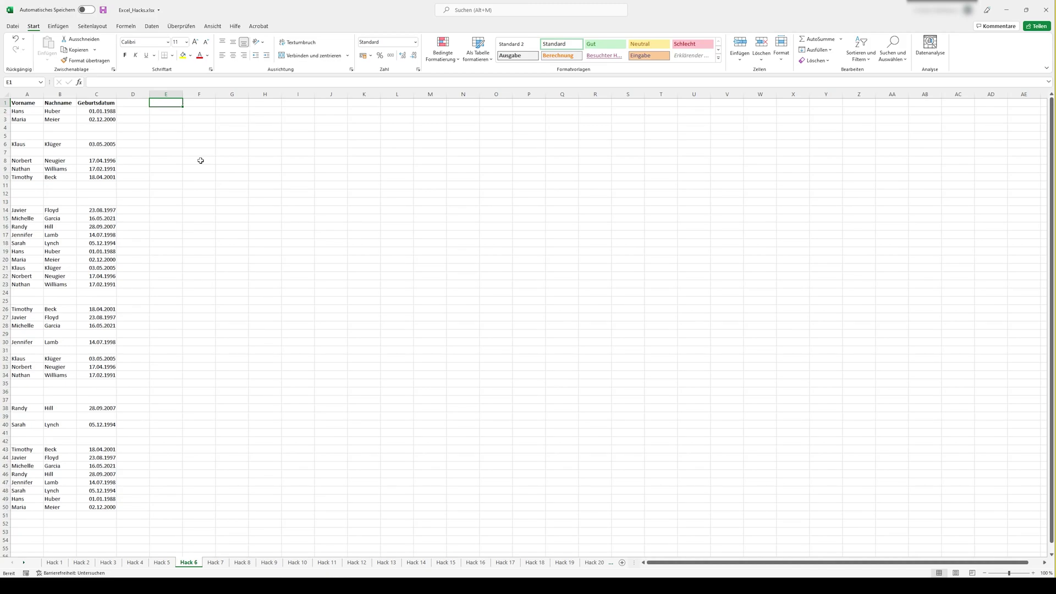
key("ctrl+g")
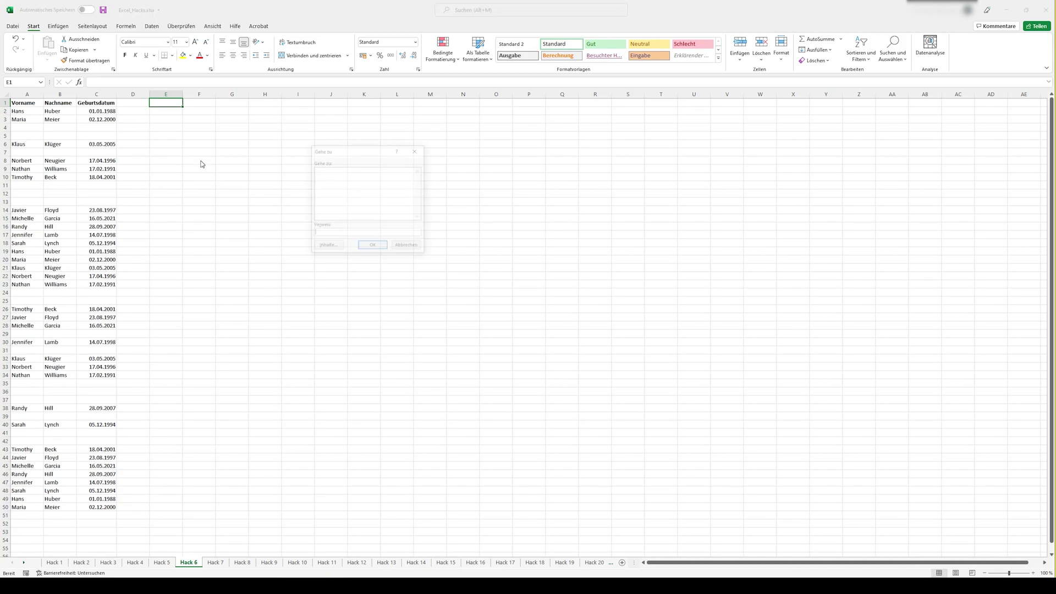
left_click(327, 247)
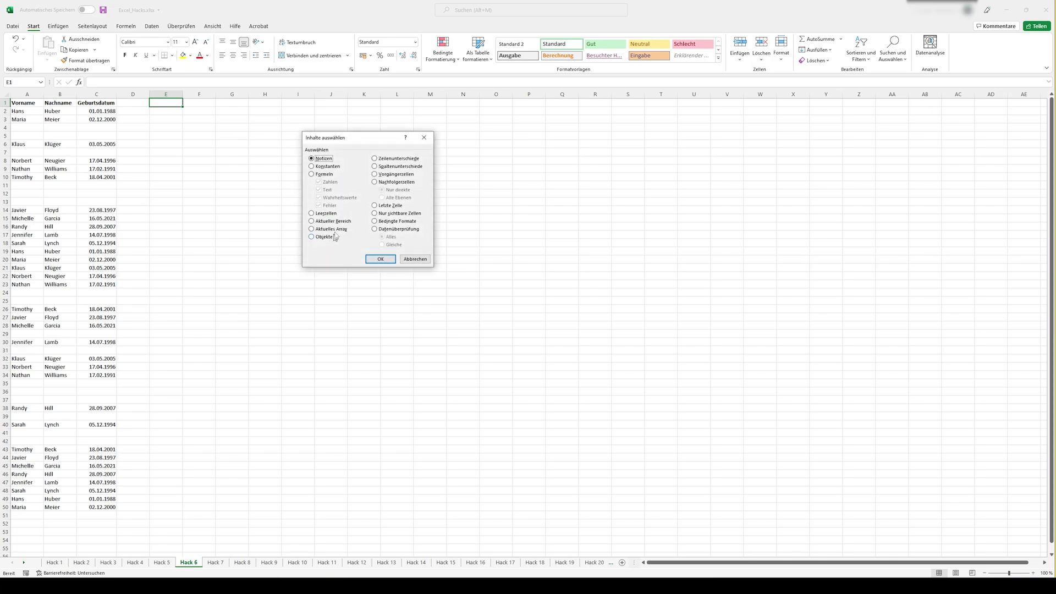
left_click(326, 213)
left_click(378, 258)
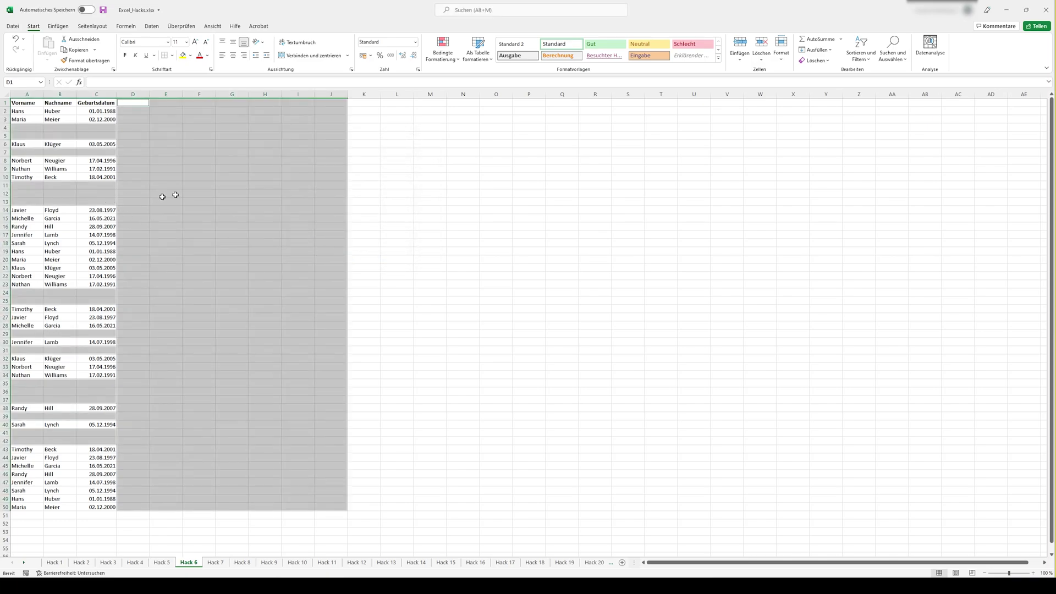
Delete the selected blank cells, shifting the remaining cells up.
left_click(764, 61)
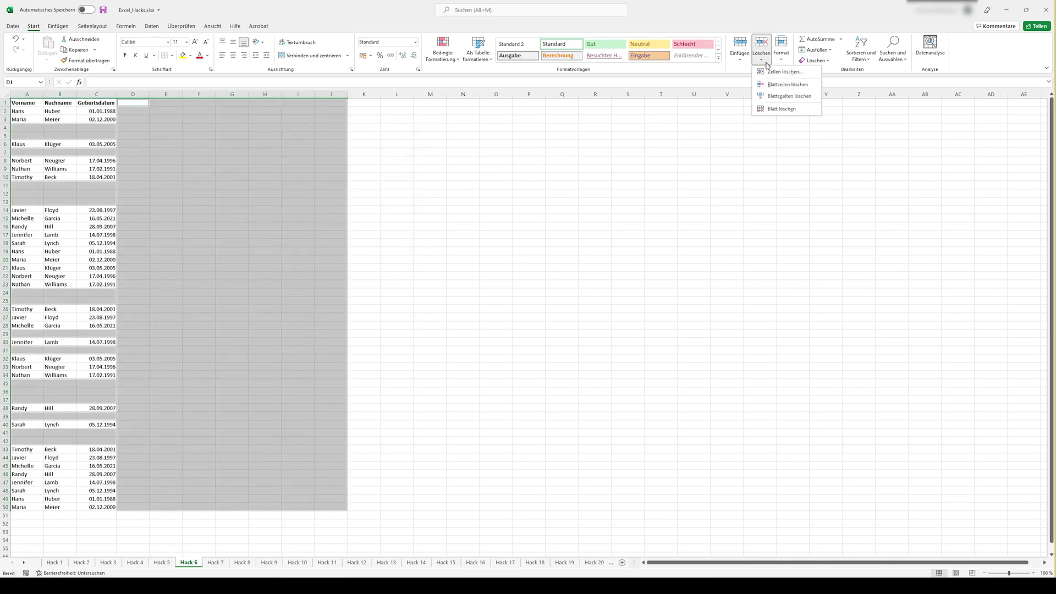
left_click(780, 71)
left_click(376, 214)
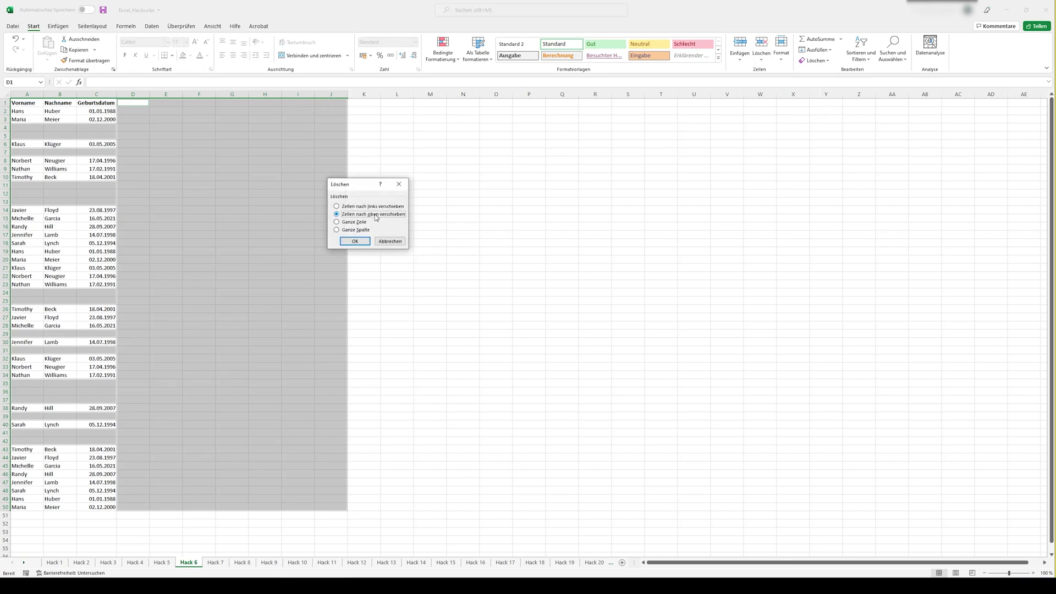
left_click(357, 241)
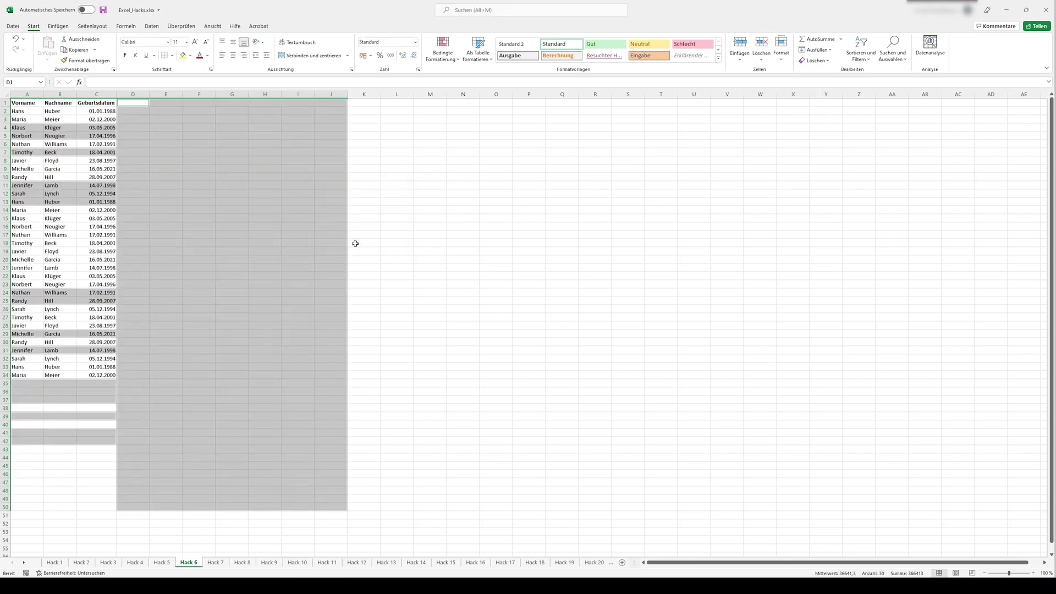
left_click(195, 188)
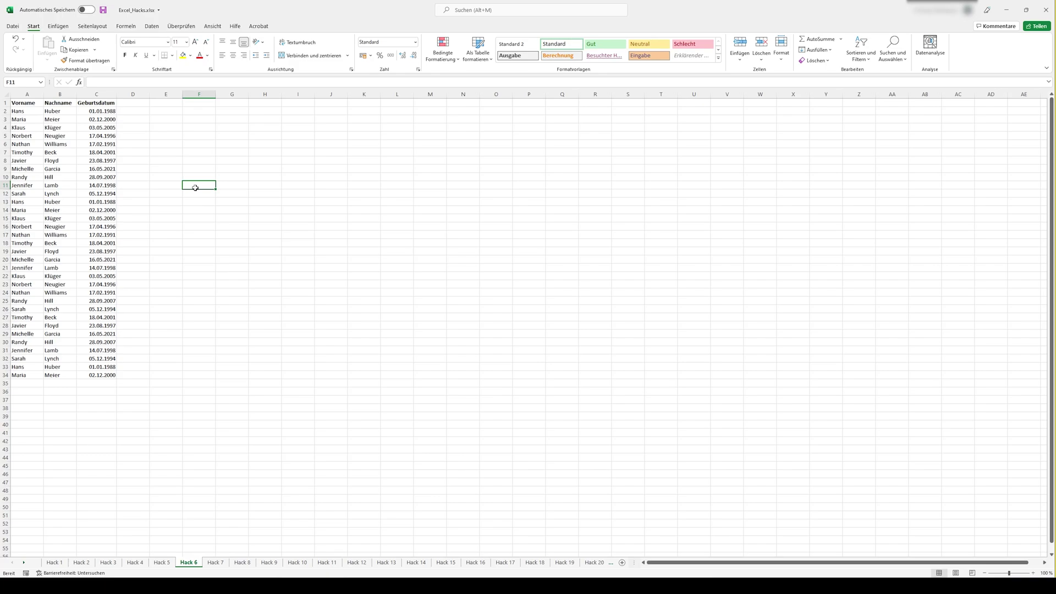
Convert the city names München to Leipzig in A2:A7 to the Geografie data type.
key("ctrl+Page_Down")
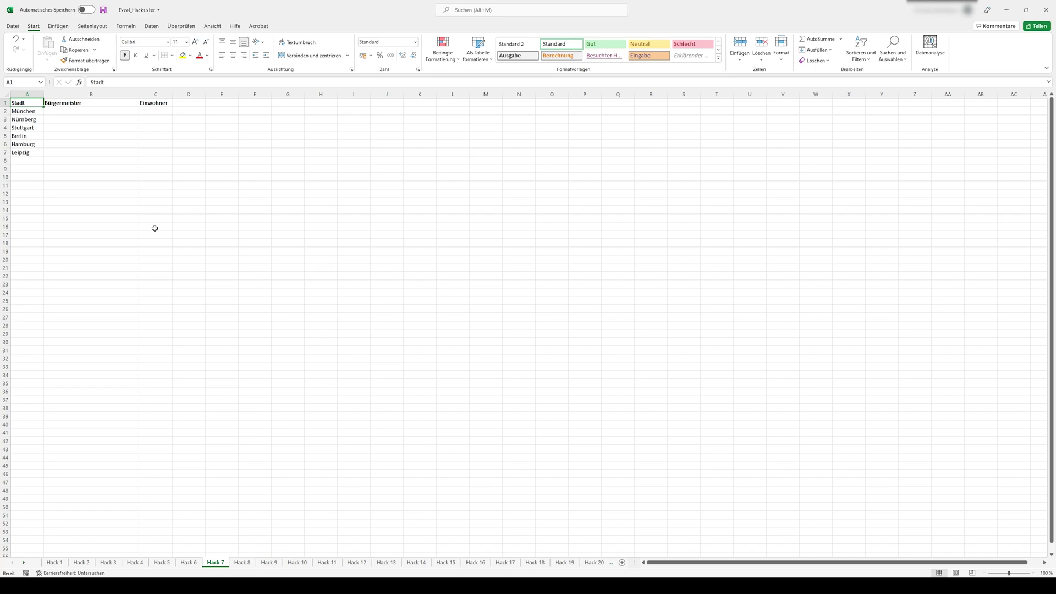
left_click_drag(35, 112, 34, 153)
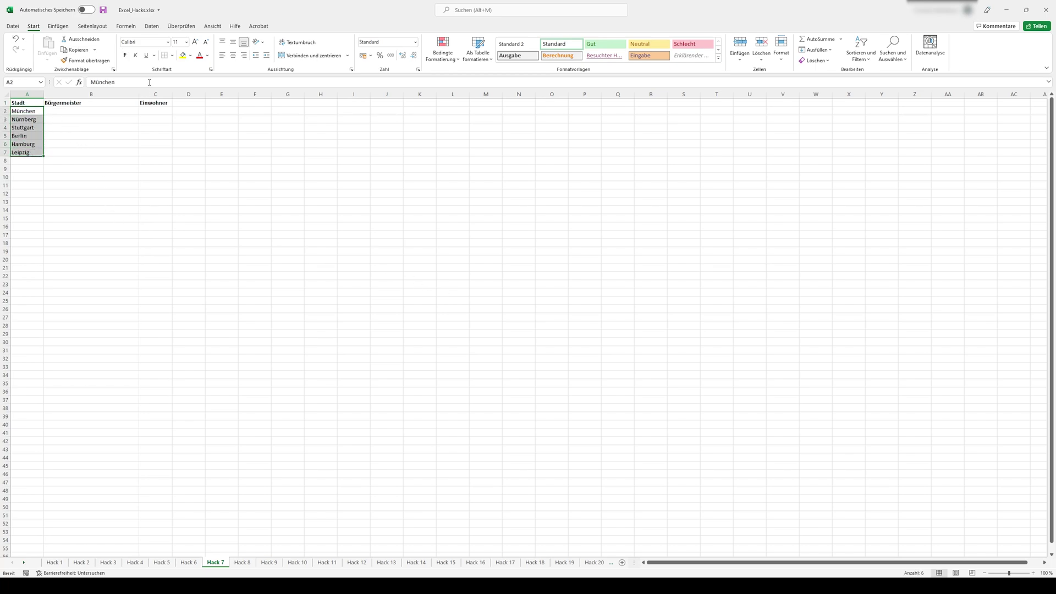
left_click(151, 26)
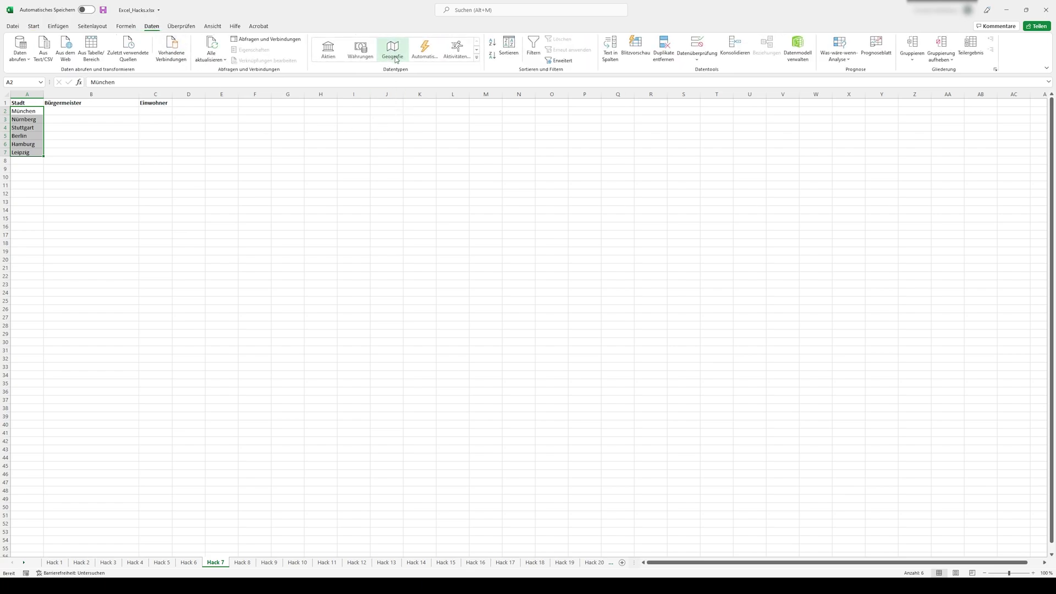
left_click(388, 54)
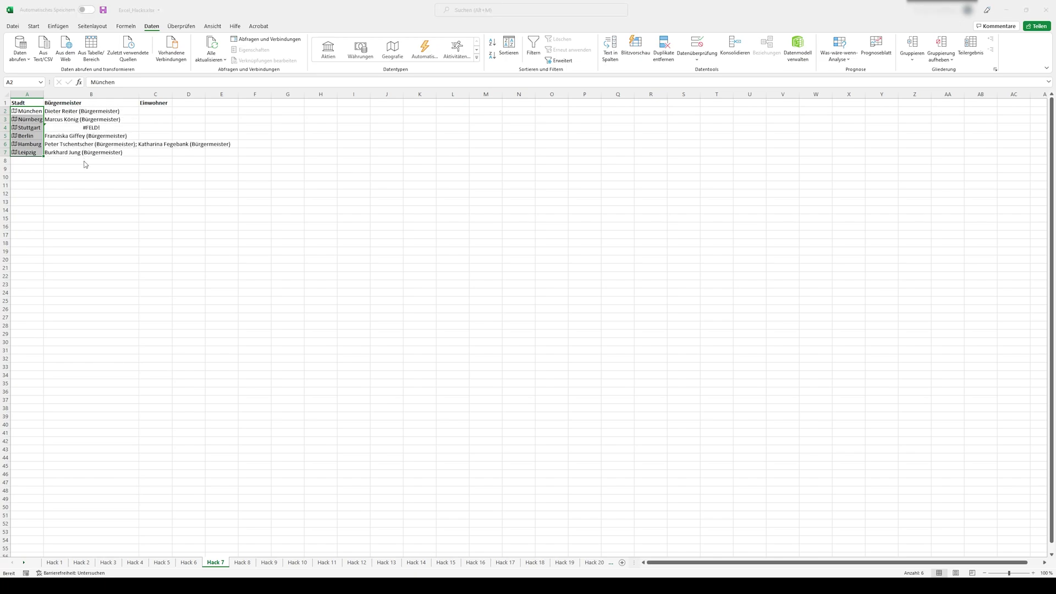
left_click(193, 135)
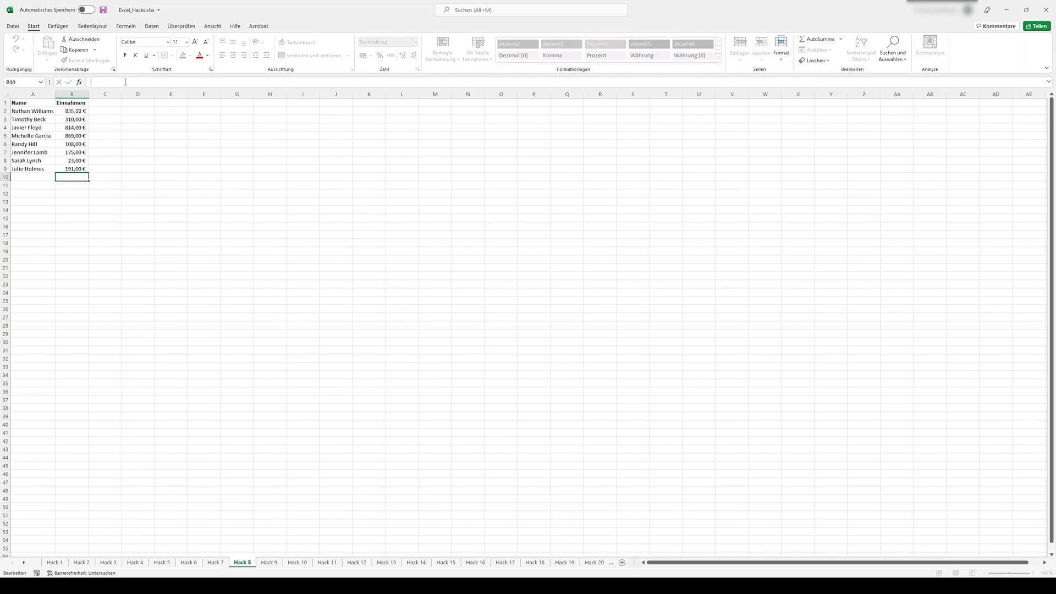
Total the Einnahmen in B10 with AutoSum, =SUMME(B2:B9) showing 3.325,00 €.
type("=SUM")
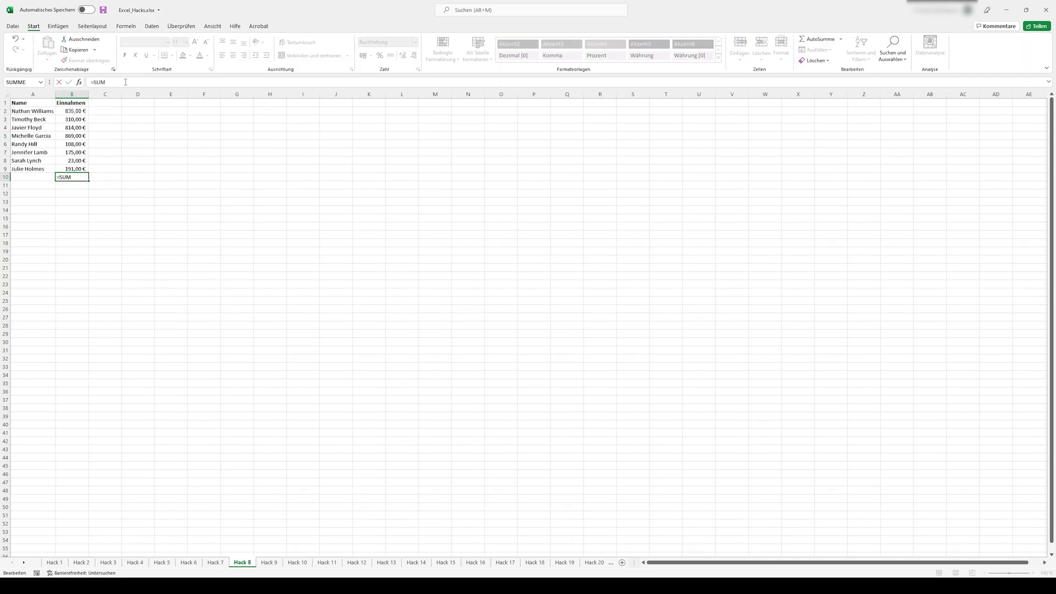
key("BackSpace")
key("BackSpace")
key("BackSpace")
key("Escape")
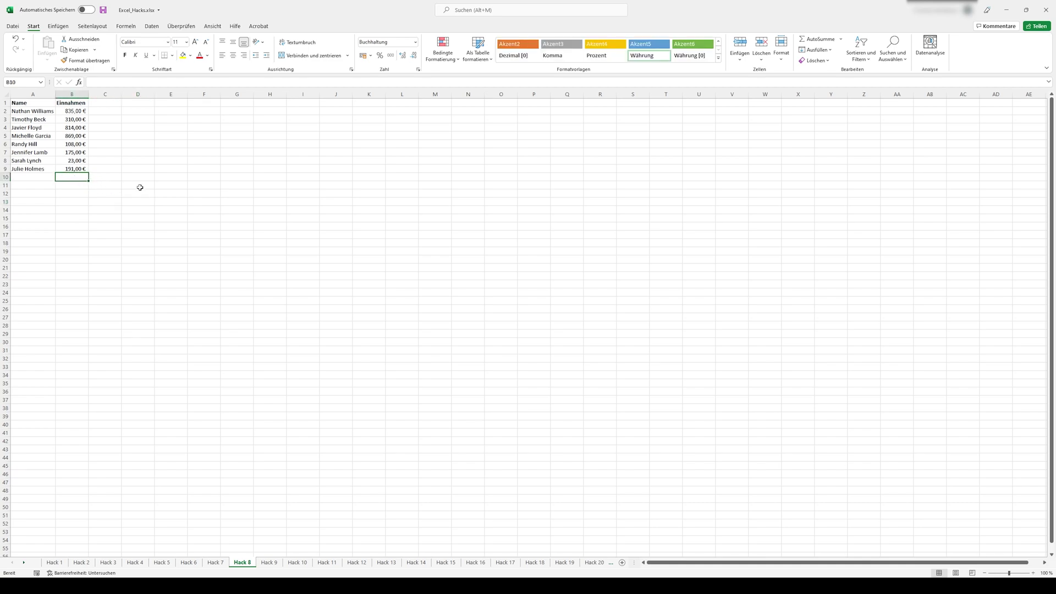
key("alt+shift+0")
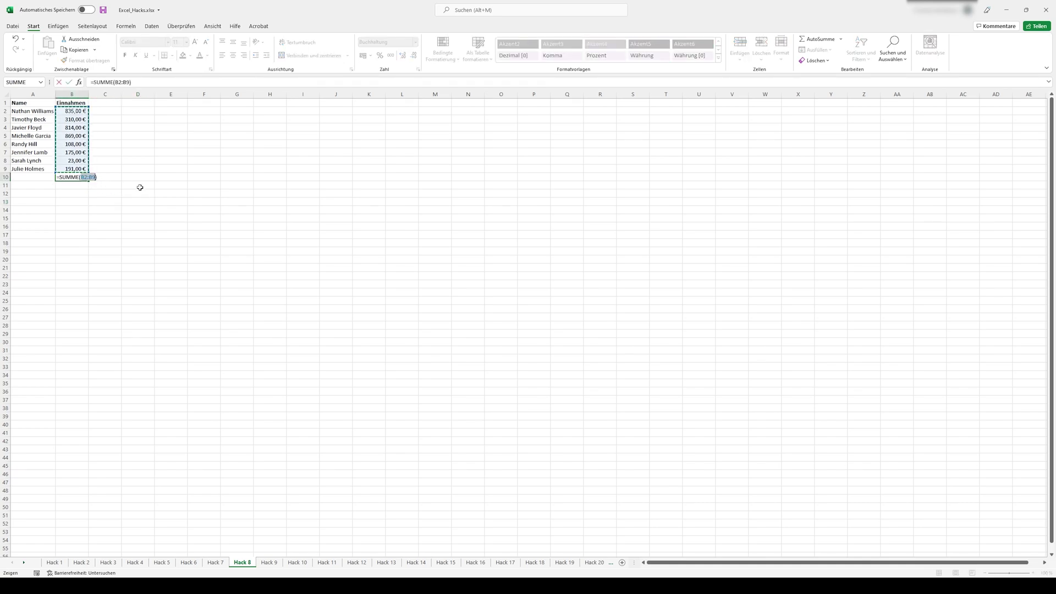
key("Return")
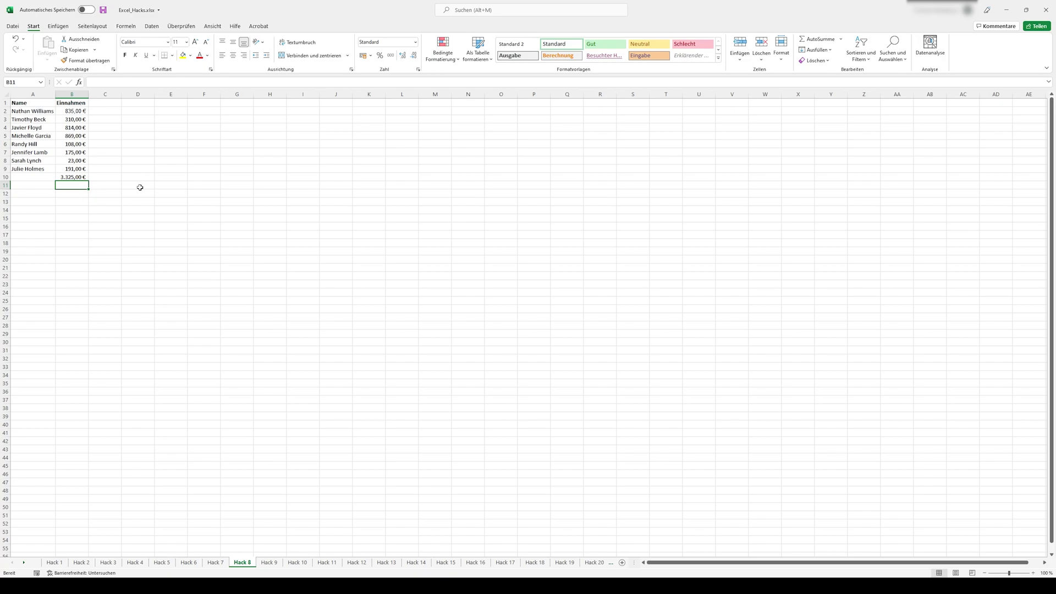
On Hack 9, insert blank rows above Sarah's row with Ctrl++.
key("ctrl+Page_Down")
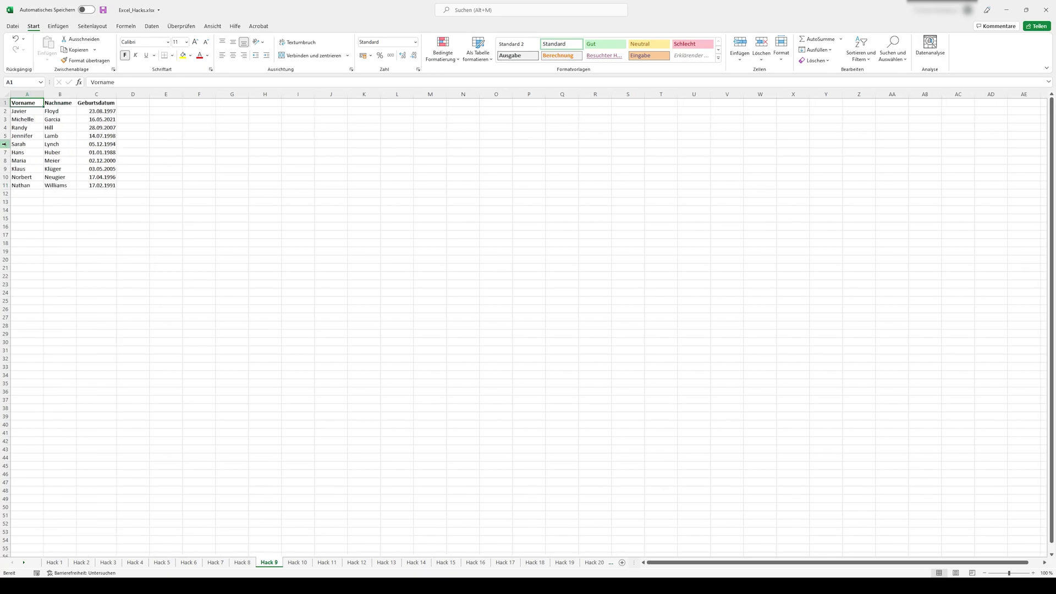
left_click(5, 145)
key("ctrl+plus")
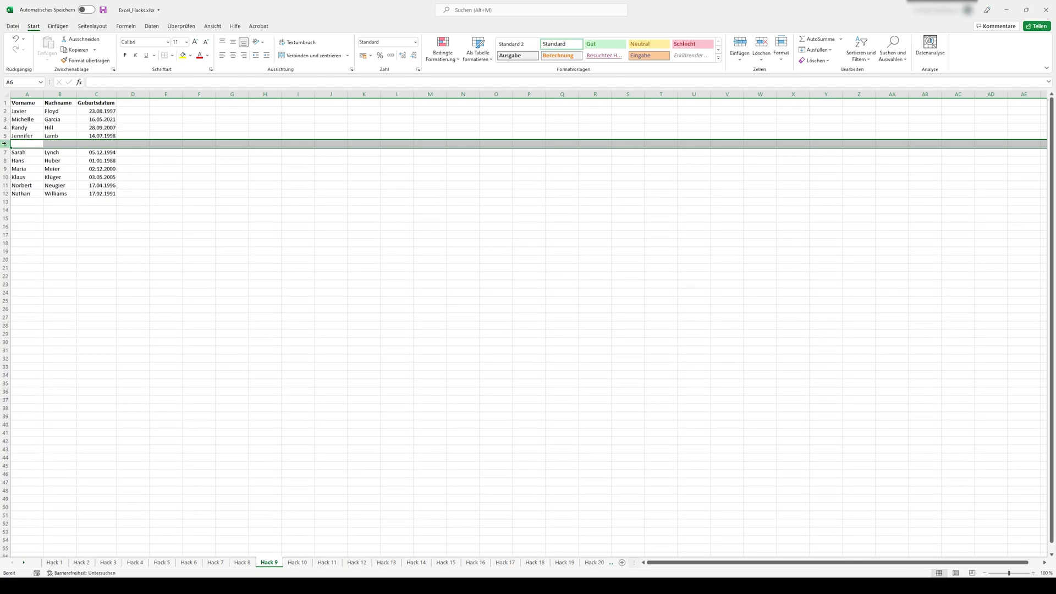
key("ctrl+plus")
left_click_drag(6, 144, 6, 152)
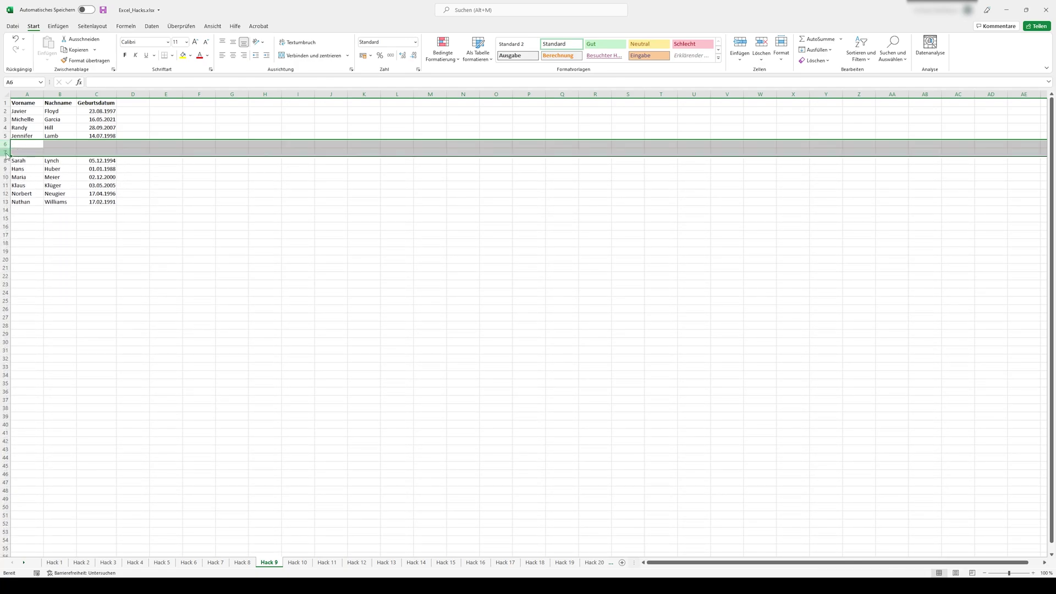
key("ctrl+plus")
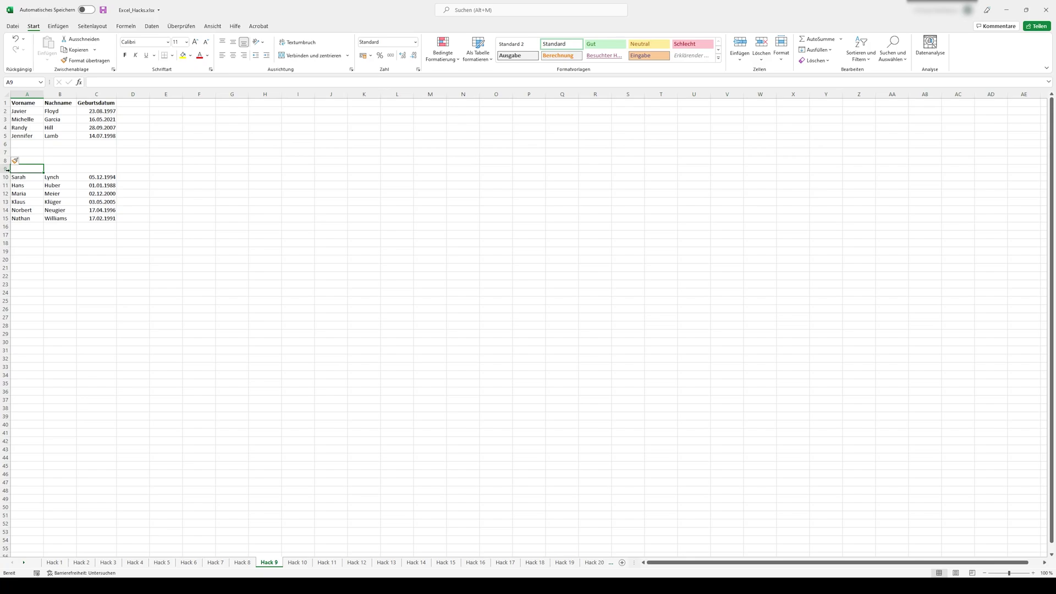
left_click(6, 169)
left_click(7, 144, "shift")
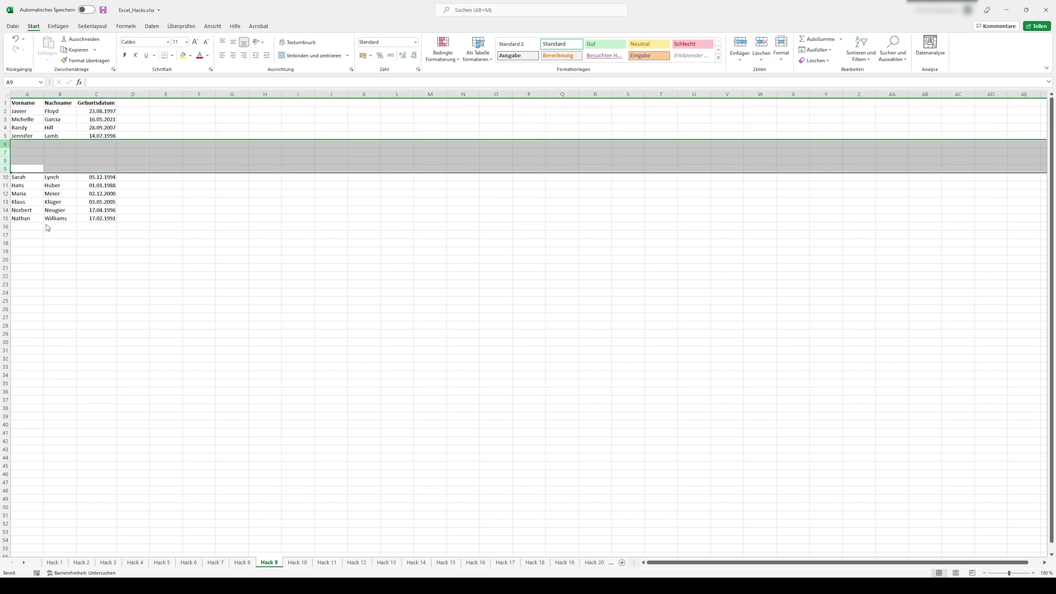
key("ctrl+minus")
left_click(50, 177)
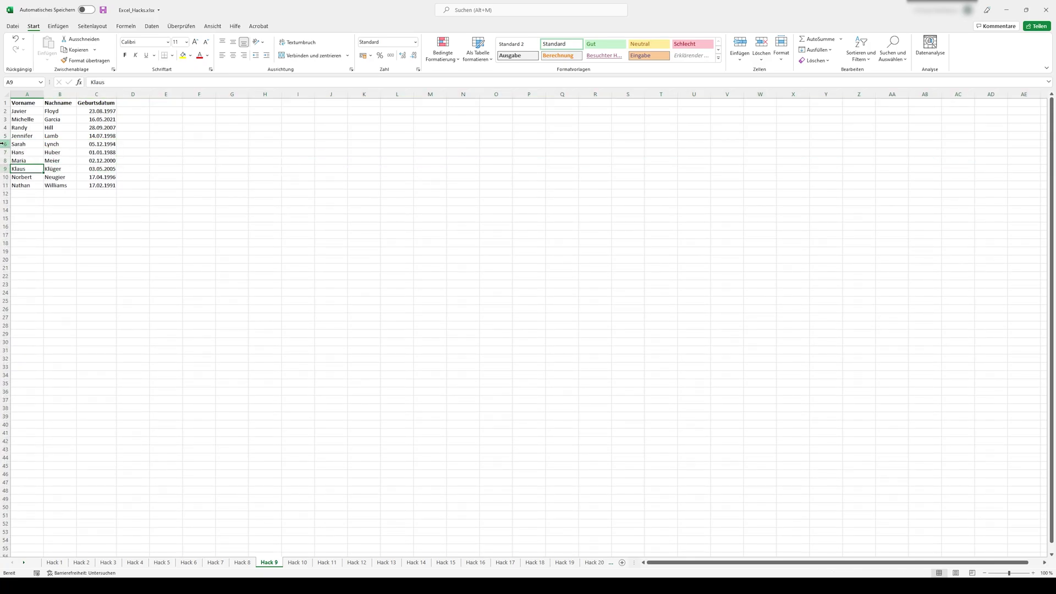
left_click(6, 144)
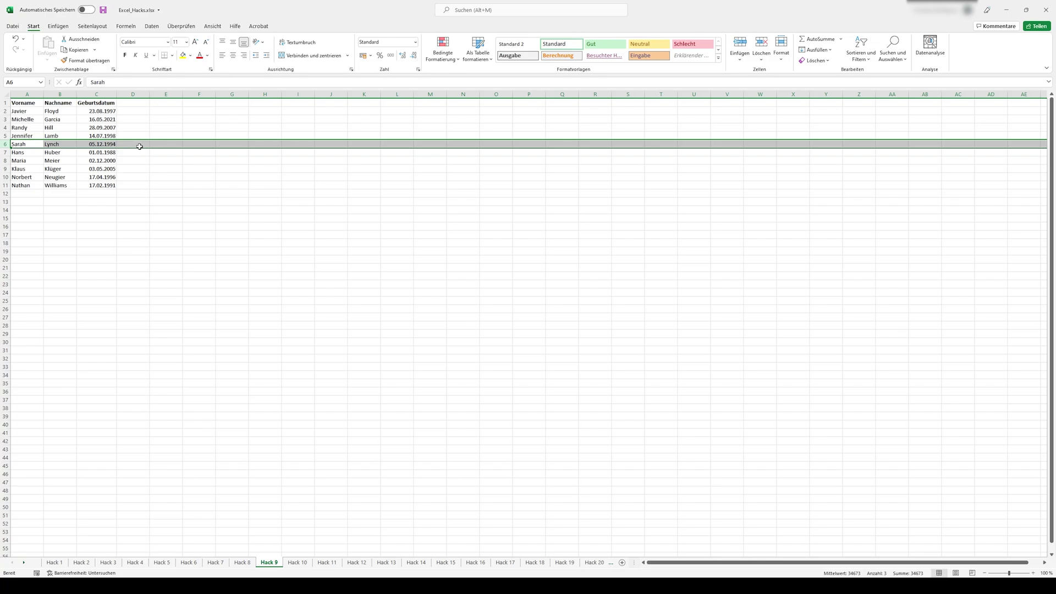
key("ctrl+plus")
key("ctrl+plus")
key("ctrl+plus")
key("ctrl+plus")
key("ctrl+plus")
key("ctrl+plus")
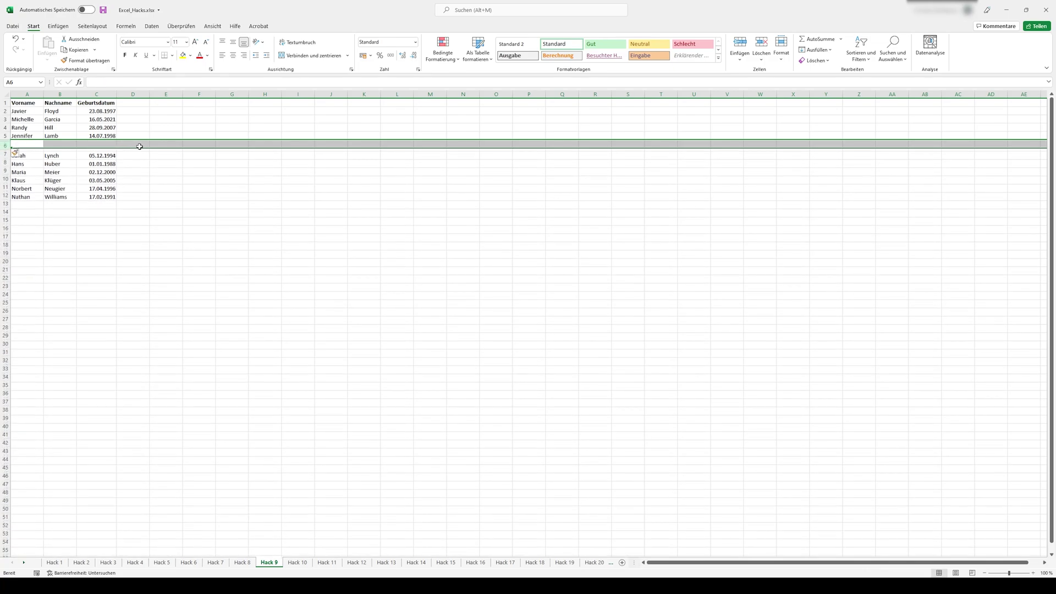
key("ctrl+plus")
key("ctrl+plus")
key("ctrl+plus")
key("ctrl+plus")
key("ctrl+plus")
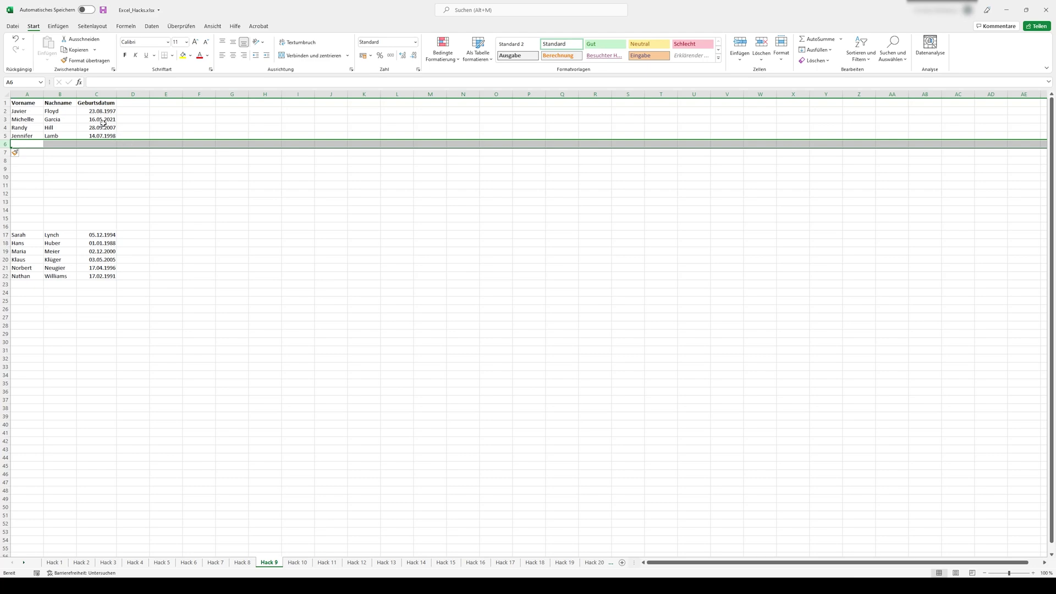
Insert five blank columns before Nachname, then move to Hack 10.
left_click(69, 90)
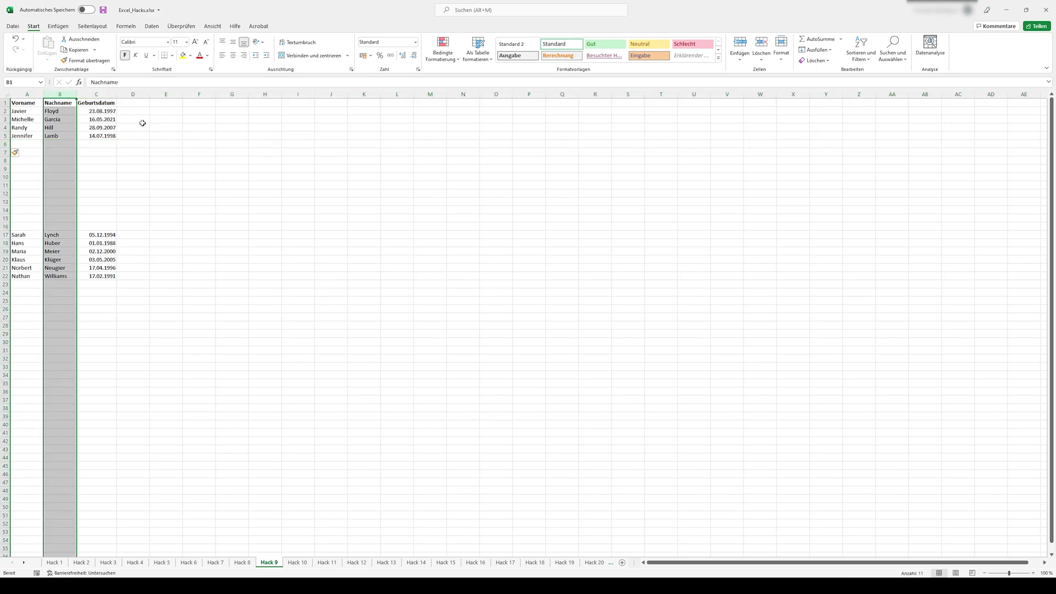
key("ctrl+plus")
key("ctrl+plus")
key("ctrl+plus")
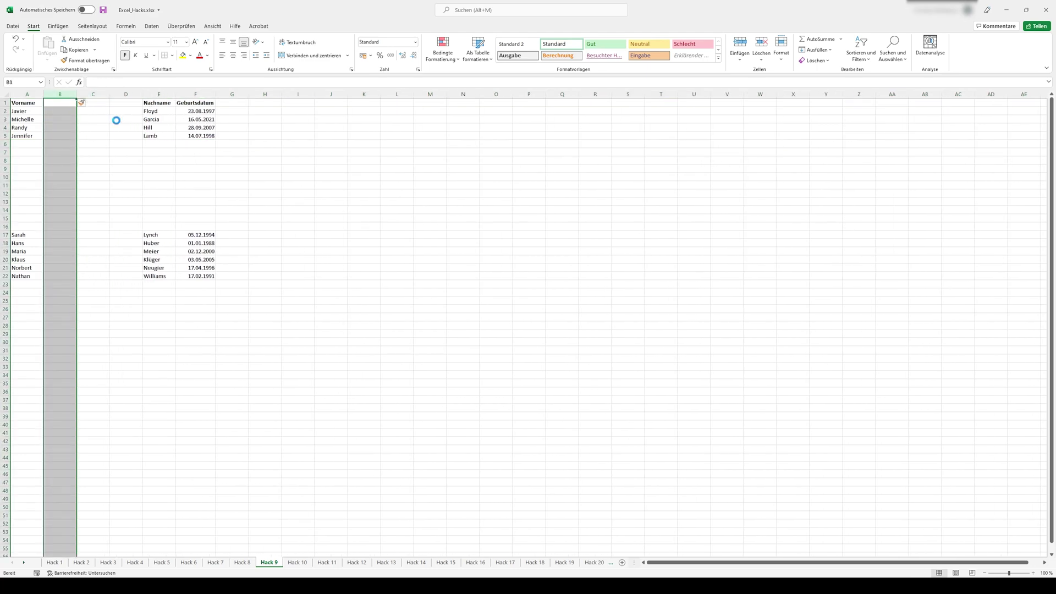
key("ctrl+plus")
key("ctrl+plus")
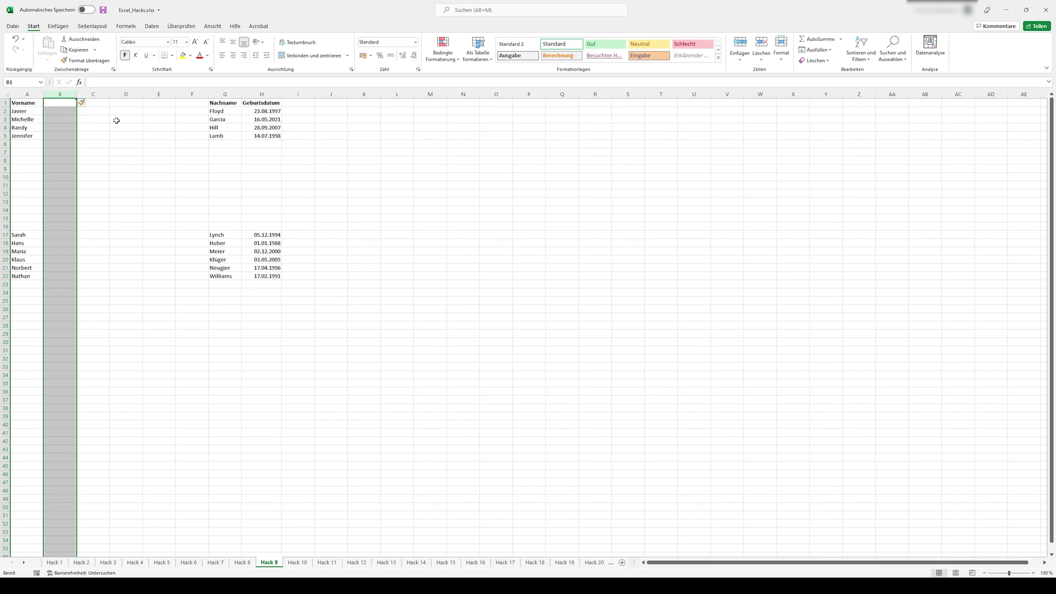
key("ctrl+Page_Down")
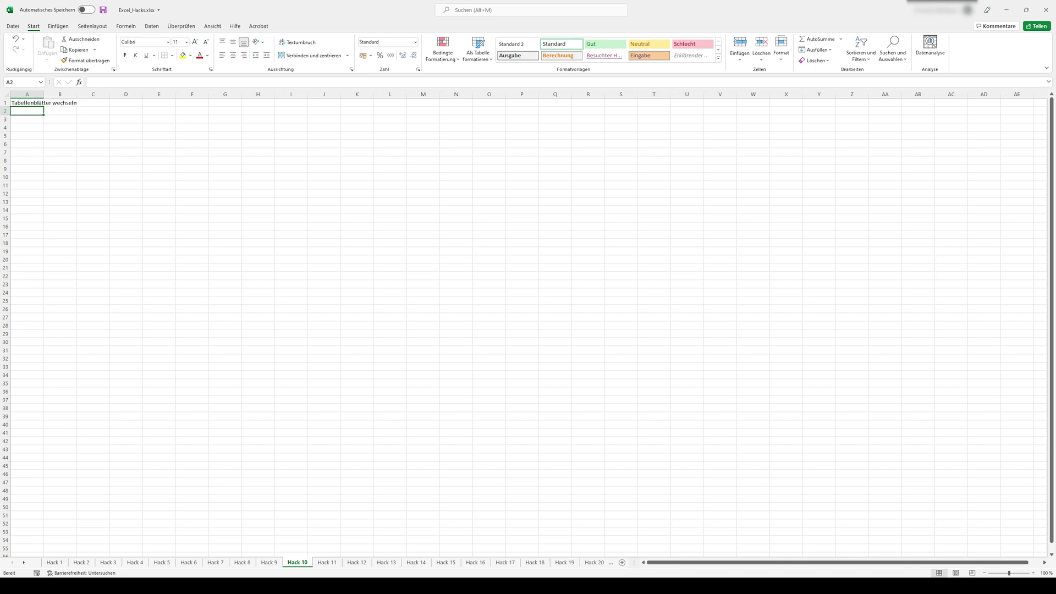
Cycle back to Hack 6 and forward with Ctrl+PageUp/PageDown, ending on Hack 10.
key("ctrl+Page_Up")
key("ctrl+Page_Up")
key("ctrl+Page_Up")
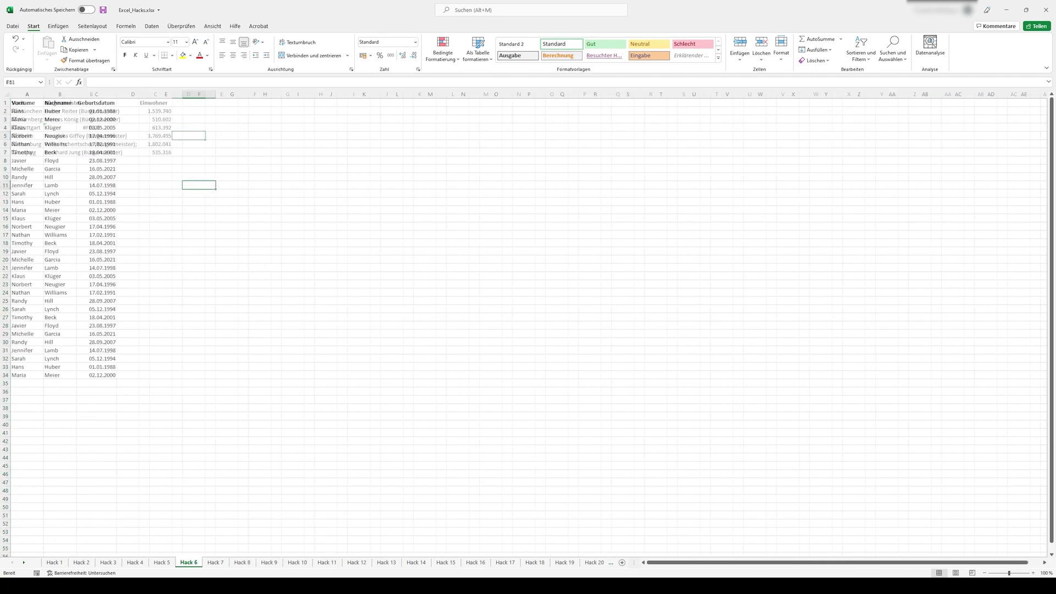
key("ctrl+Page_Up")
key("ctrl+Page_Down")
key("ctrl+Page_Down")
key("ctrl+Page_Down")
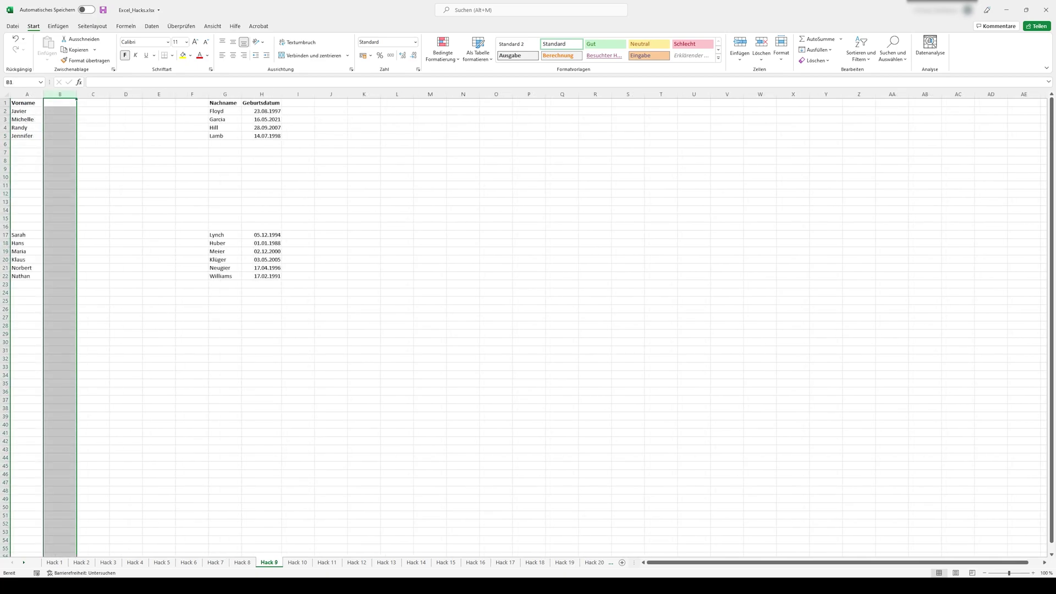
key("ctrl+Page_Down")
key("ctrl+Page_Up")
key("ctrl+Page_Down")
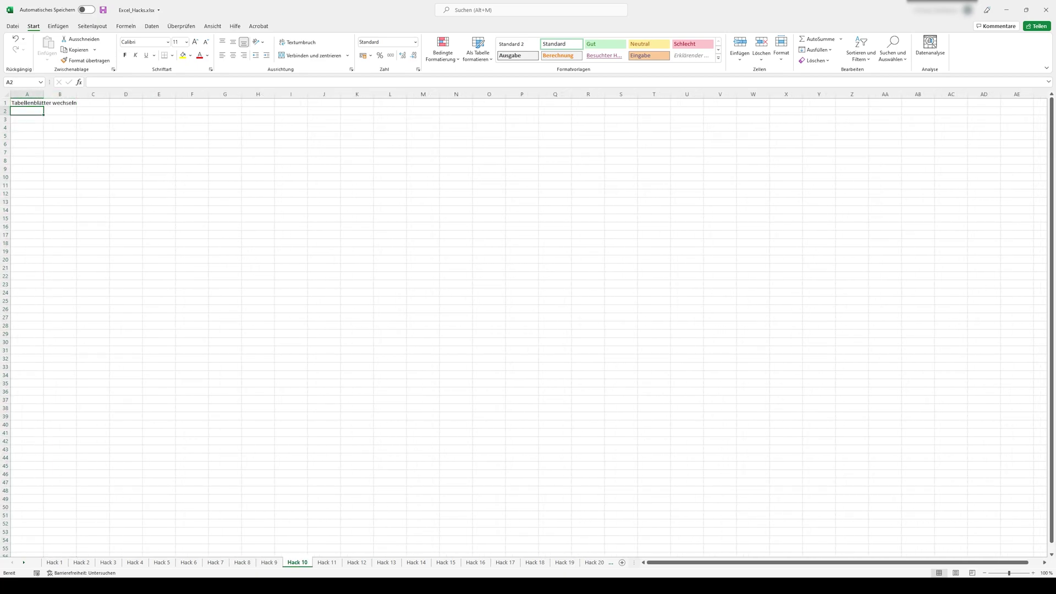
key("ctrl+Page_Down")
On Hack 11, set C4's discount formula to =B4*$B$1 with an absolute B1 reference.
left_click(80, 104)
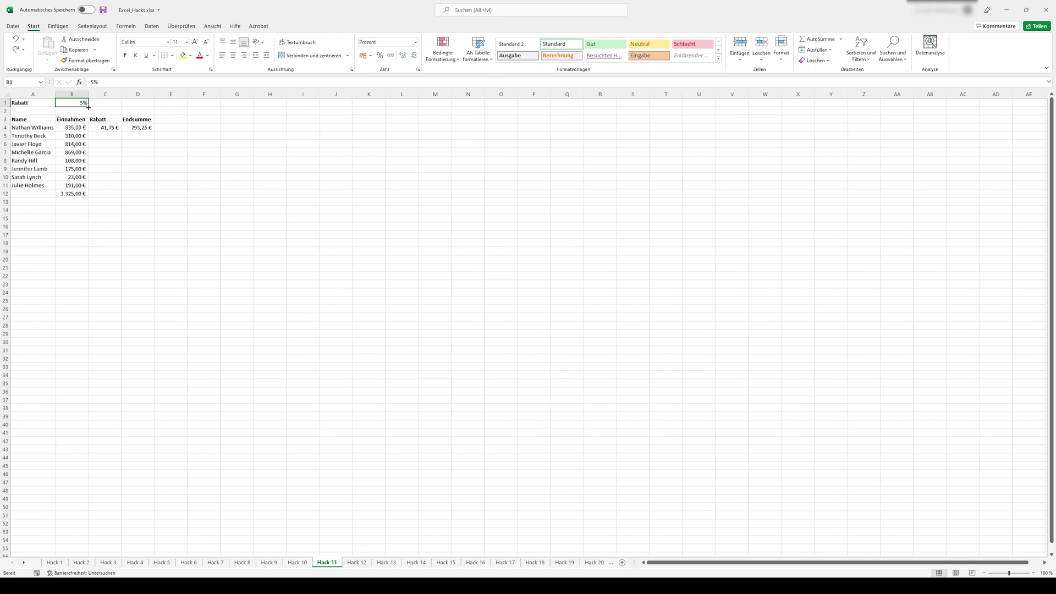
left_click(116, 125)
left_click(125, 83)
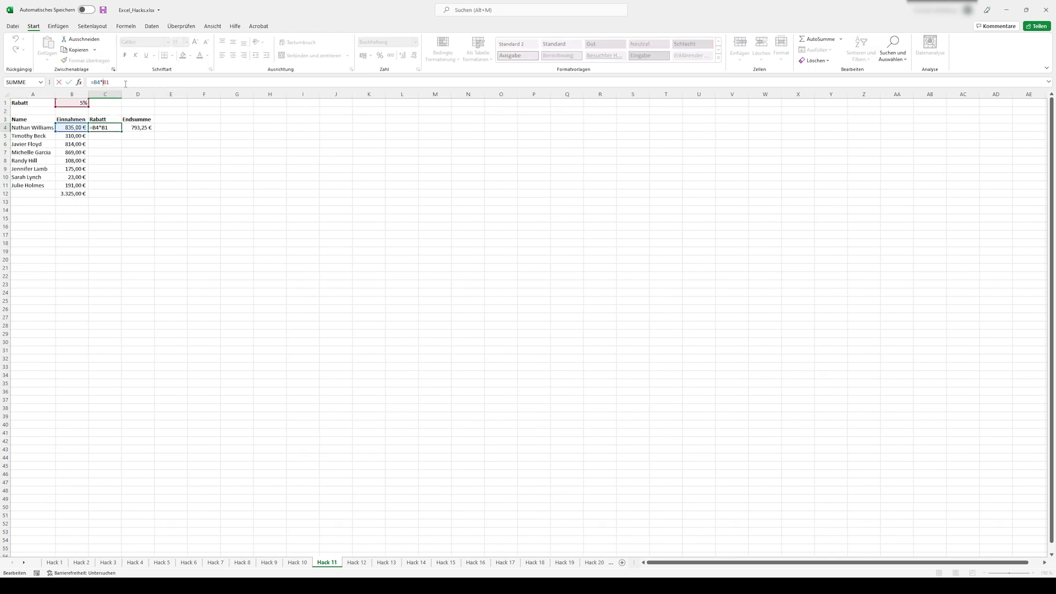
left_click(103, 83)
type("$")
key("F4")
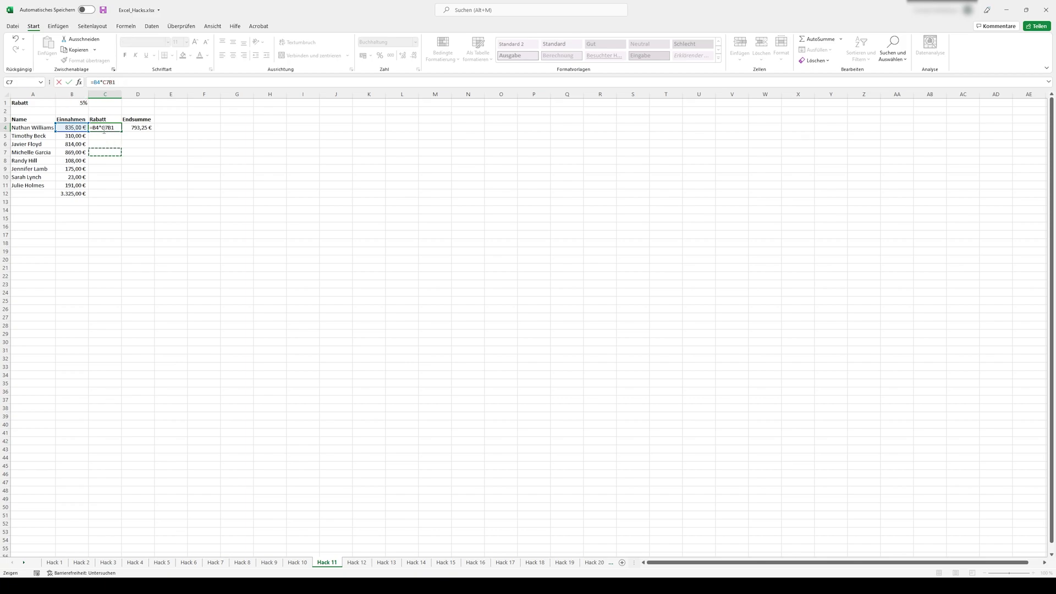
key("ctrl+Return")
left_click(126, 82)
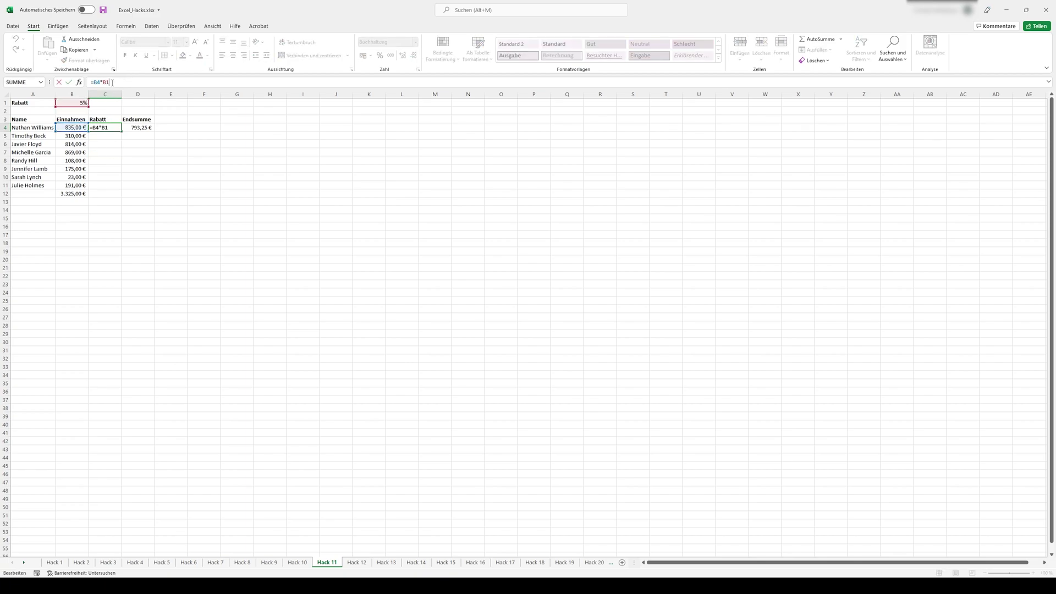
key("F4")
key("ctrl+Return")
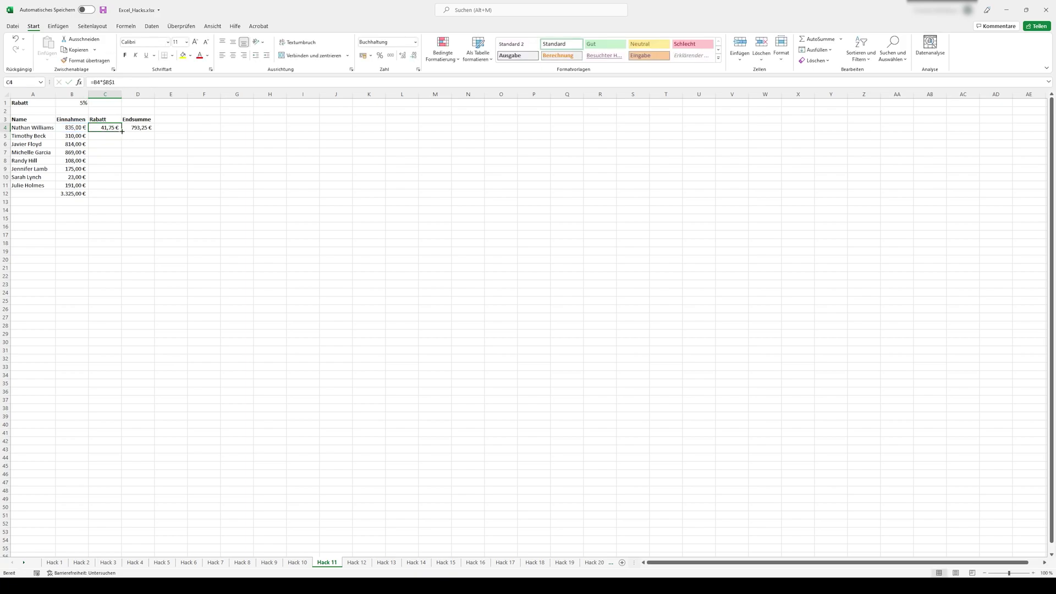
Fill the discount formula down through C11 and check the results.
double_click(122, 131)
key("Down")
key("Down")
key("Down")
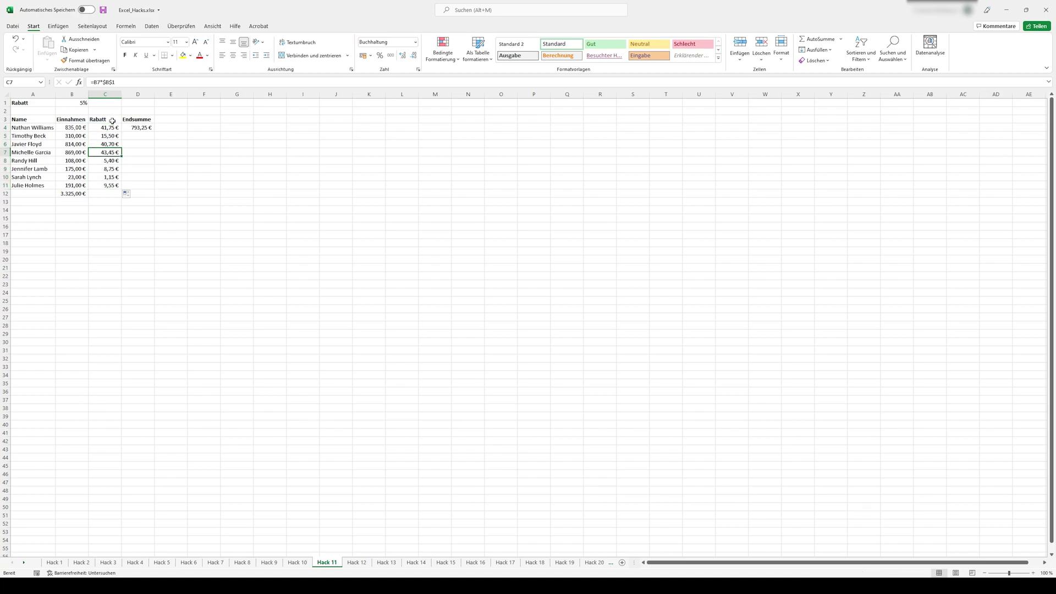
key("Down")
key("Down")
key("Down")
key("Up")
key("Up")
key("Up")
key("Up")
key("Up")
Clear the mixed formatting from Hack 12's table A2:C11, then select Hack 13's Gewinn values D2:D21.
key("ctrl+Page_Down")
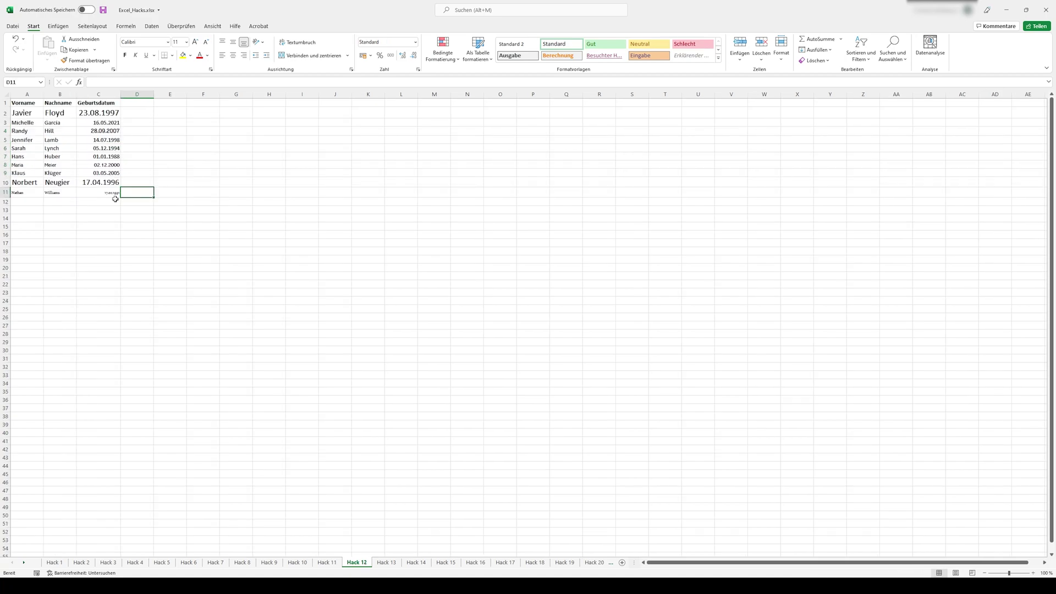
key("shift+Up")
left_click_drag(76, 157, 22, 112)
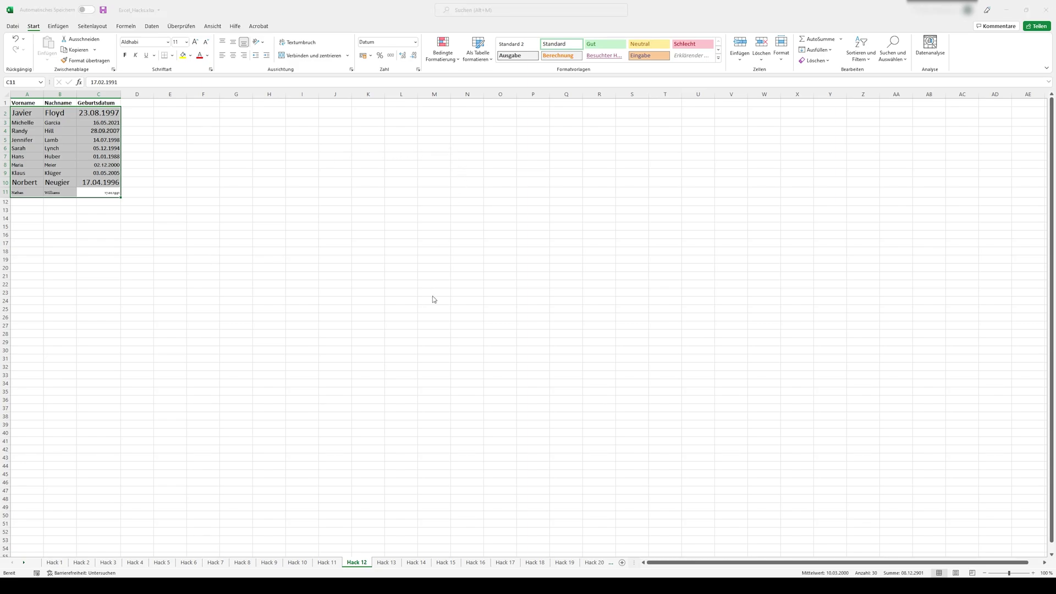
left_click(233, 143)
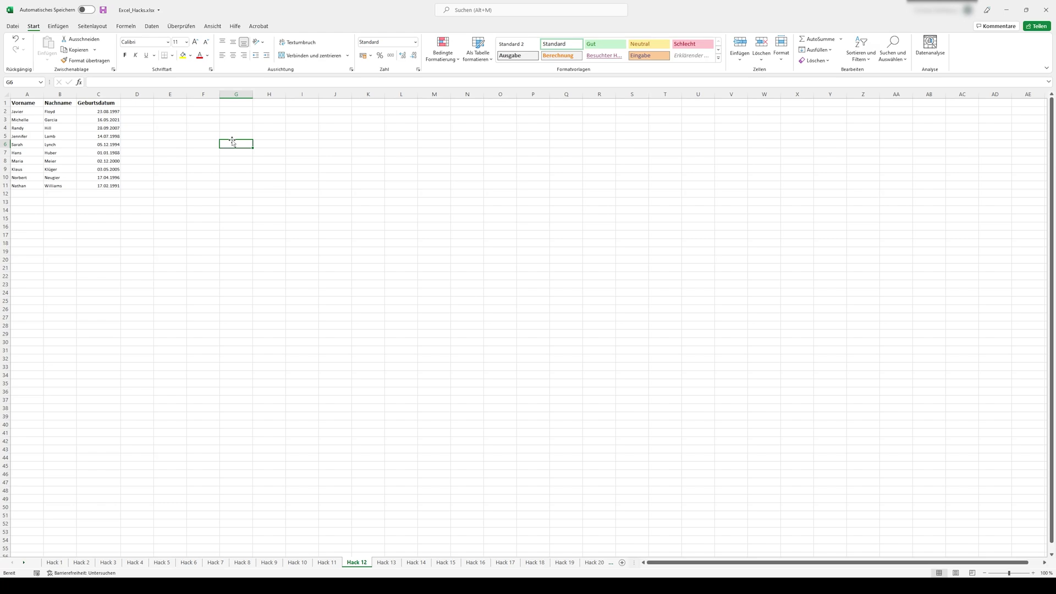
key("ctrl+Page_Down")
key("ctrl+shift+Down")
Paste the Gewinn column into G2, then delete the zero results it produces.
key("ctrl+c")
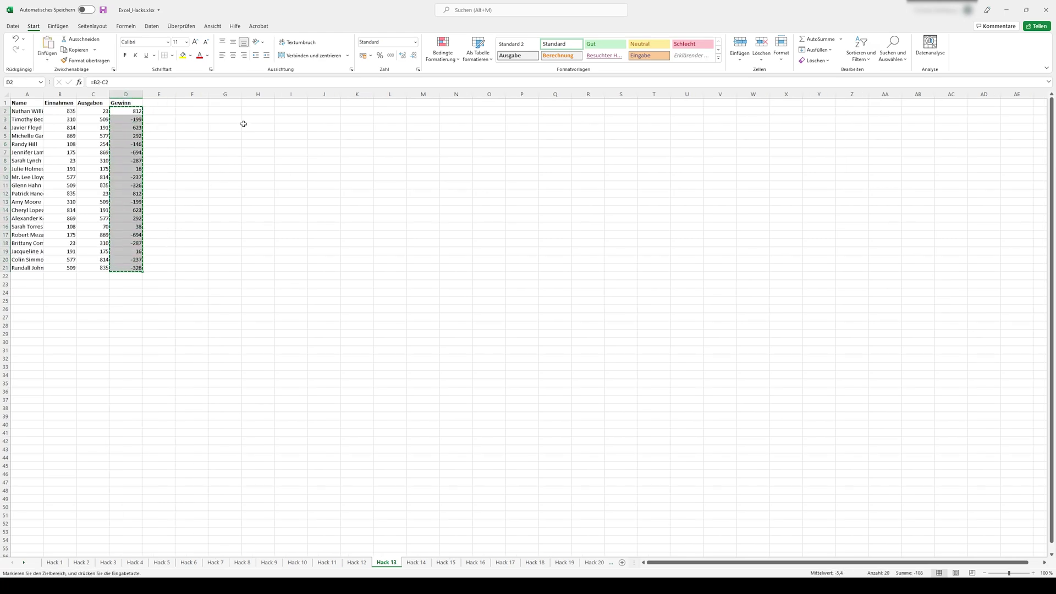
left_click(225, 111)
key("ctrl+v")
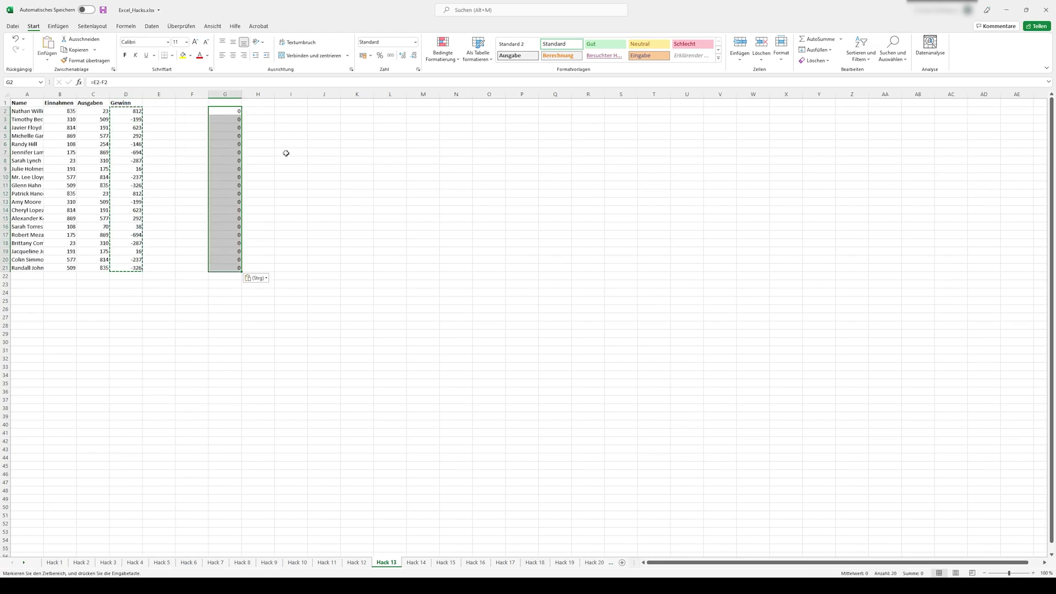
key("Delete")
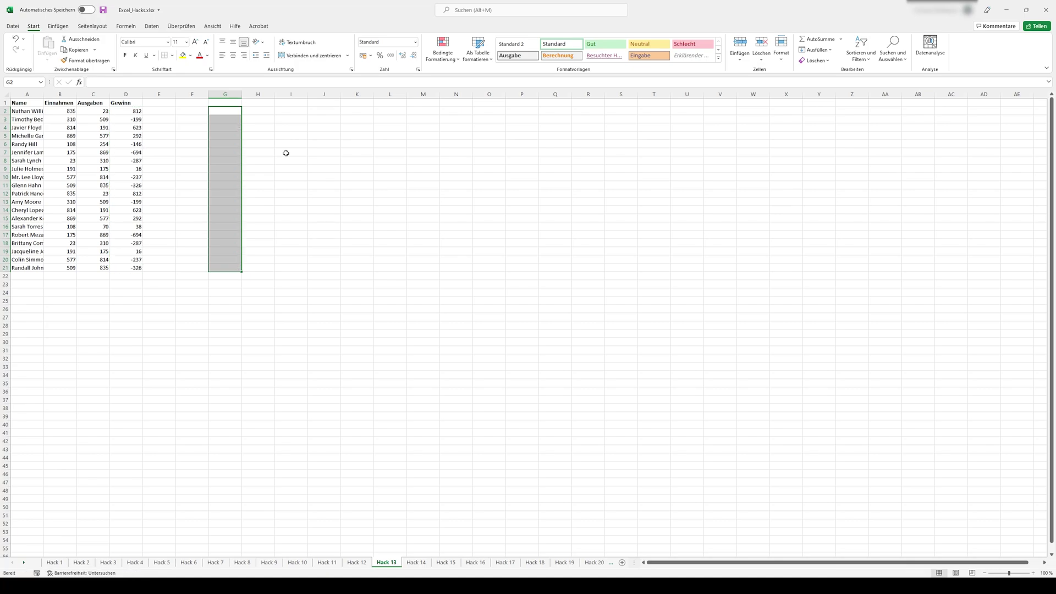
Re-copy the Gewinn values D2:D21 and paste them into G2:G21.
left_click(223, 113)
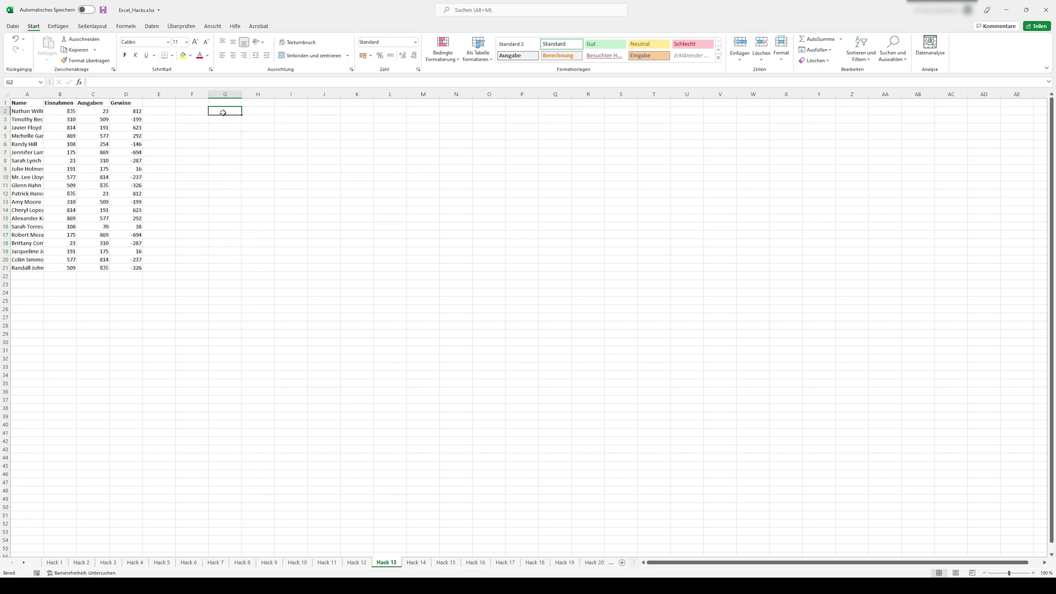
left_click_drag(127, 111, 134, 269)
key("ctrl+c")
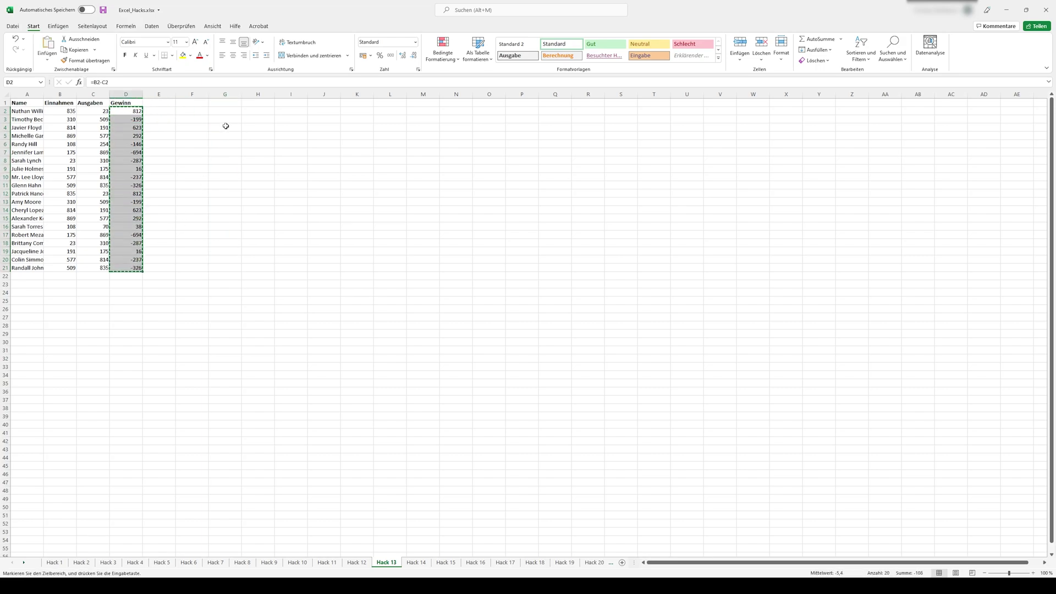
left_click(229, 111)
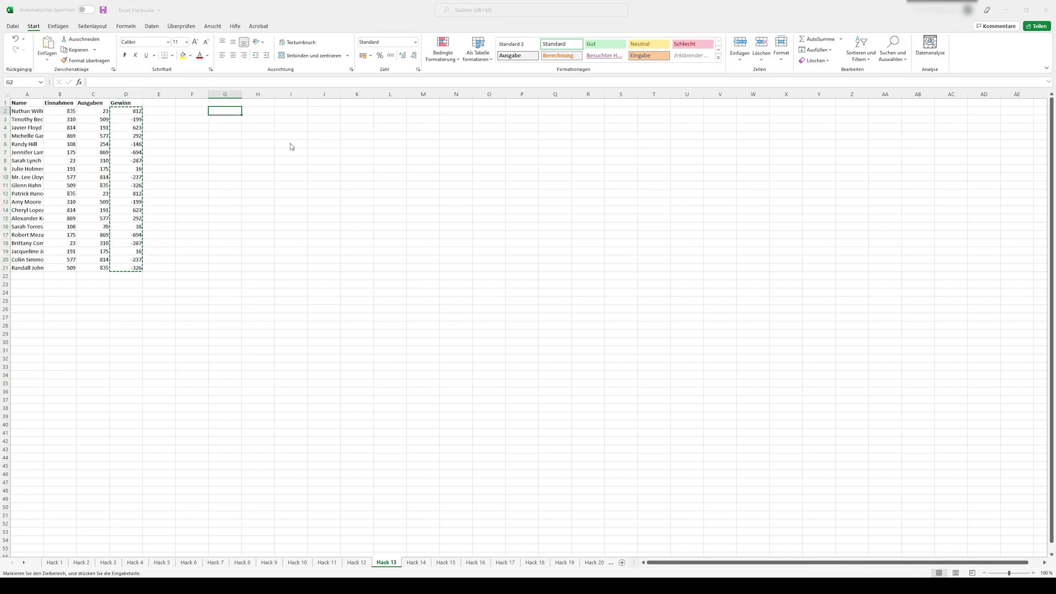
key("ctrl+v")
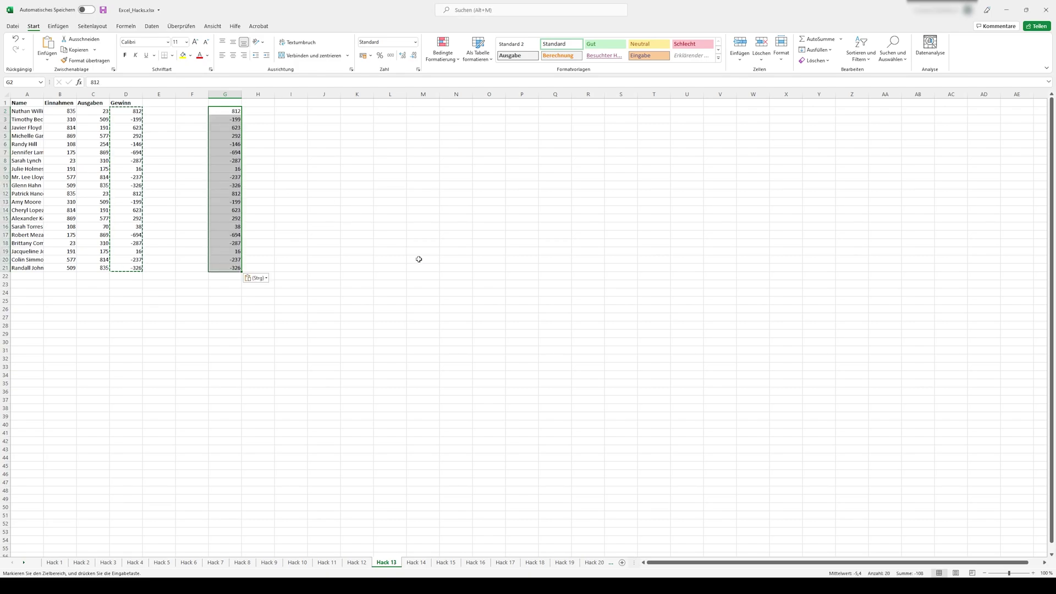
key("ctrl+Page_Down")
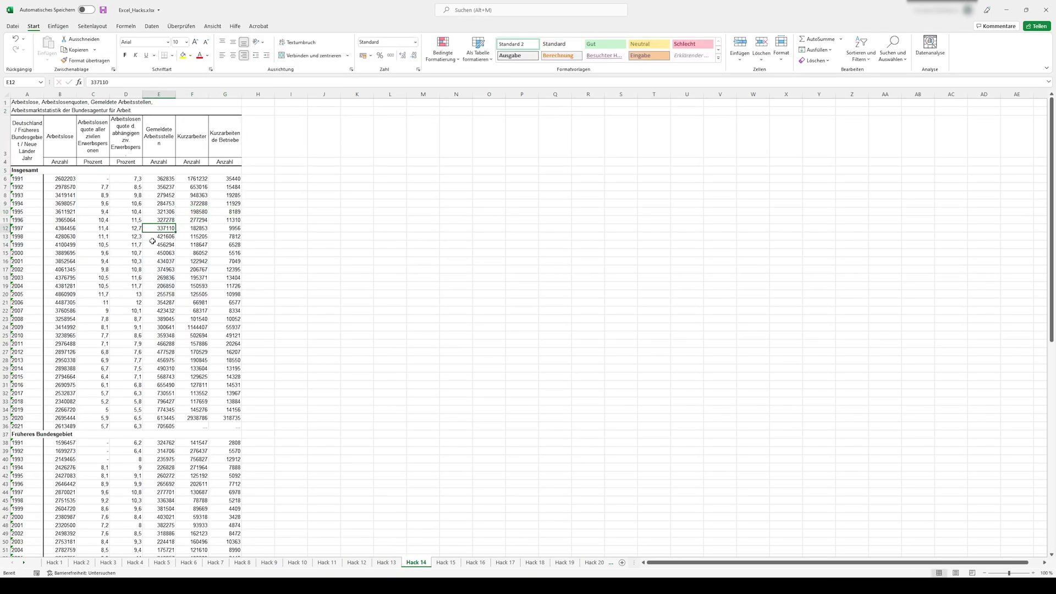
Inspect figures such as E14, C12, F12 and C18 in the Hack 14 statistics table.
double_click(150, 244)
left_click(93, 228)
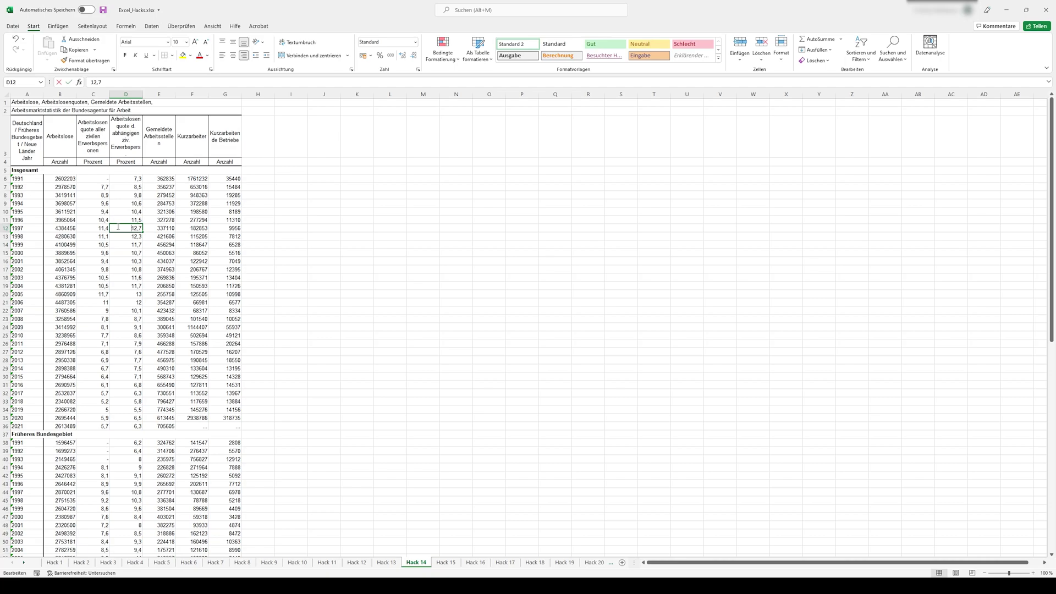
left_click(62, 236)
left_click(181, 301)
left_click(215, 261)
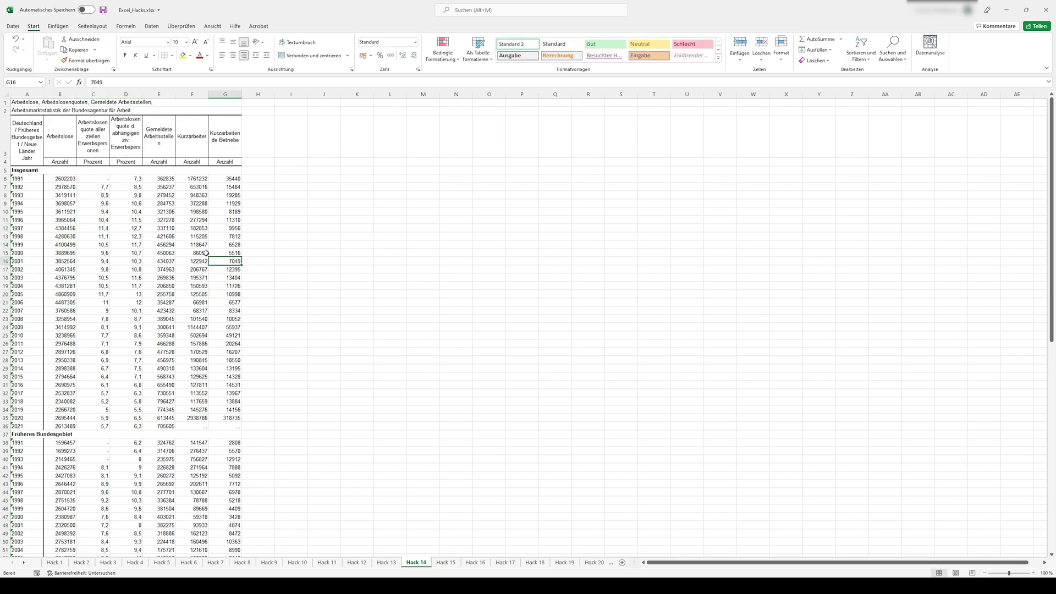
left_click(199, 229)
left_click(192, 294)
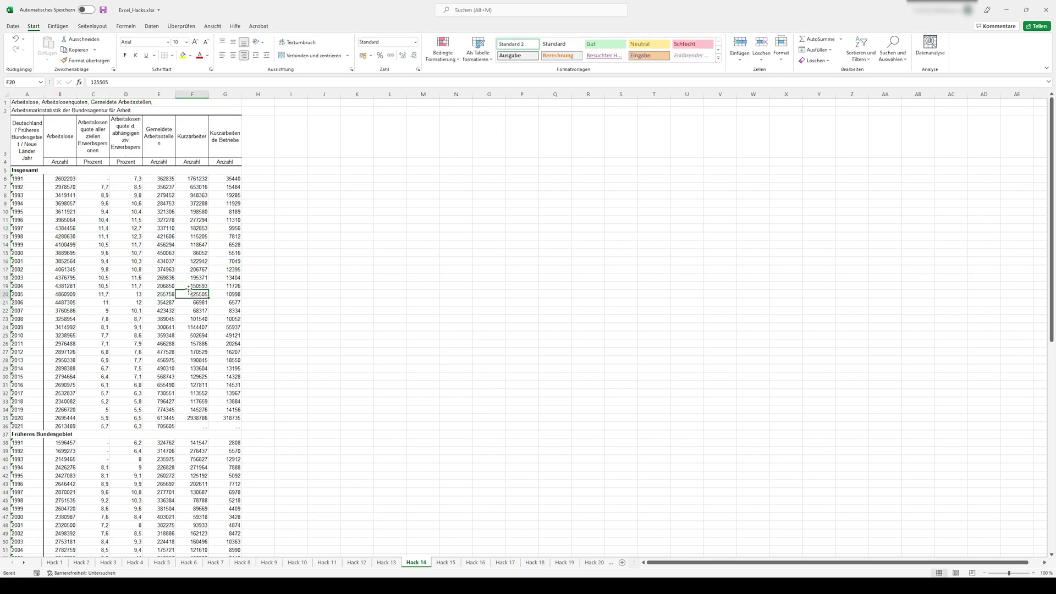
Open C18, E23, F23, G23 and G19 for a look without changing them.
double_click(104, 280)
double_click(104, 284)
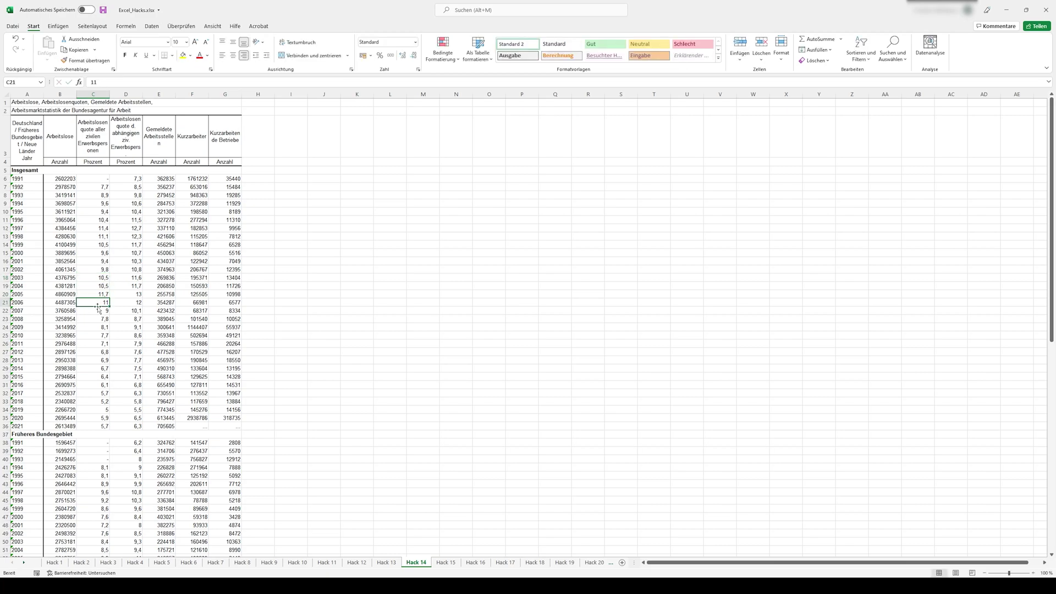
double_click(170, 319)
double_click(196, 319)
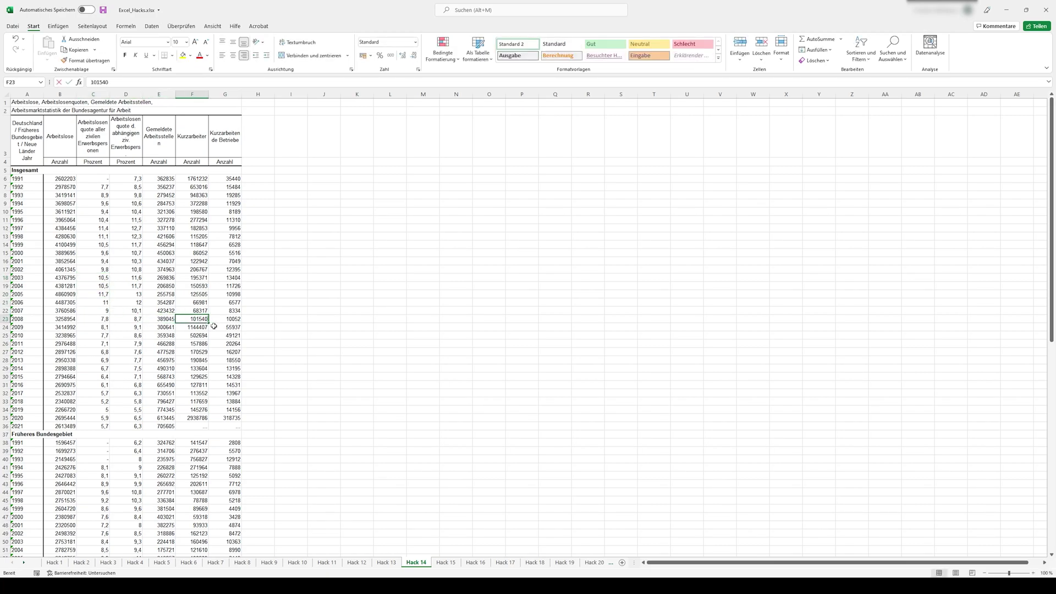
double_click(234, 320)
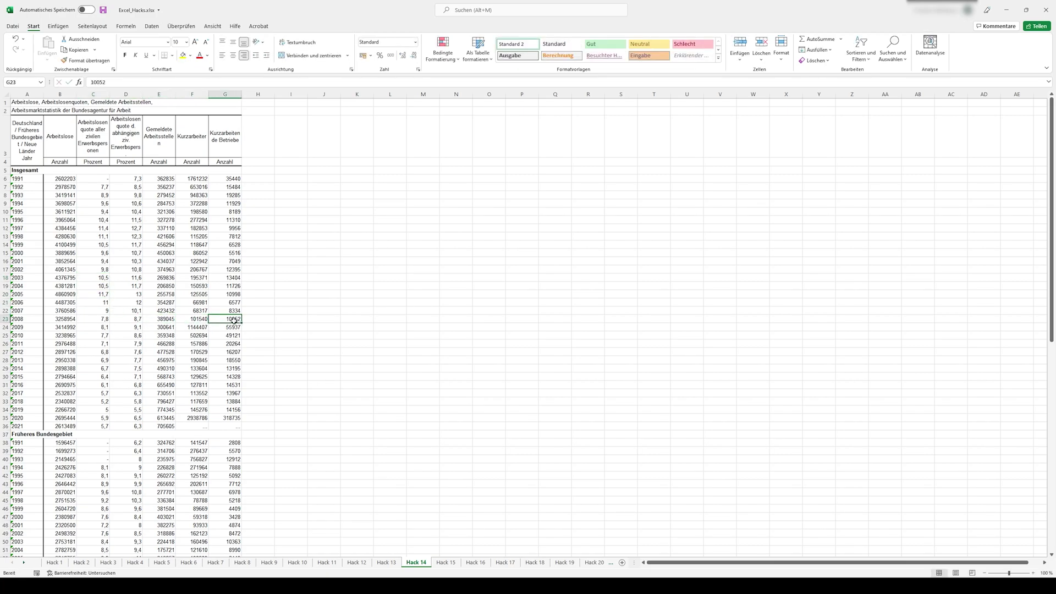
double_click(231, 285)
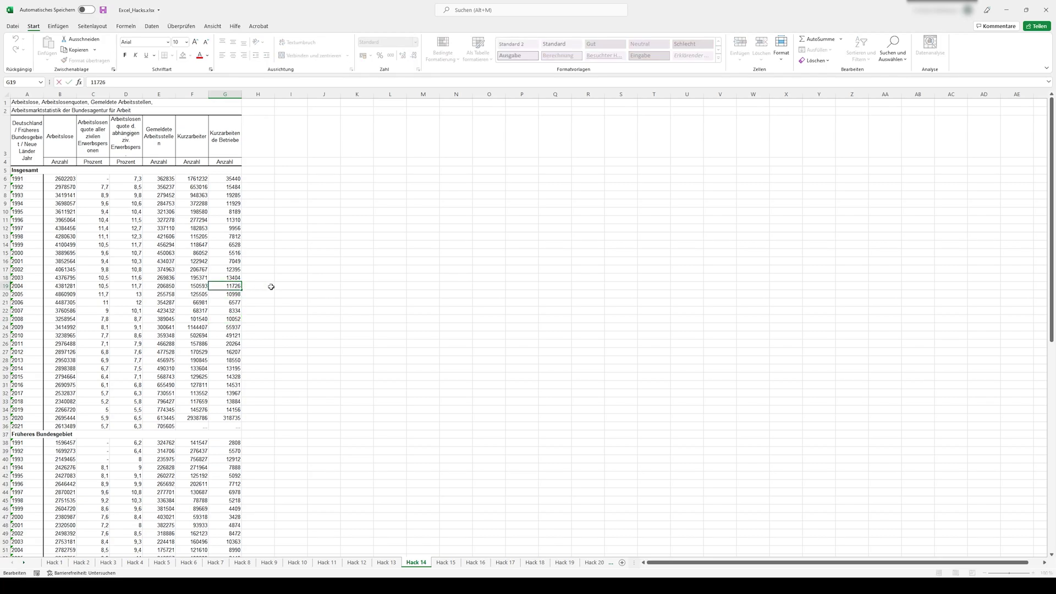
key("ctrl+Page_Down")
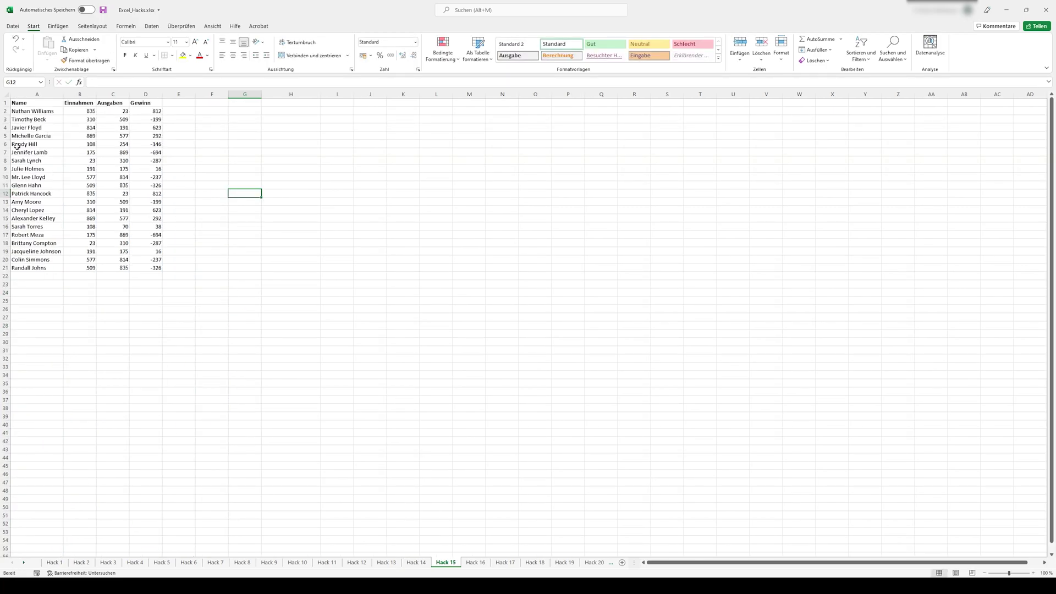
Select row 5, column B, several cells and column C of the Hack 15 table without editing.
left_click(27, 136)
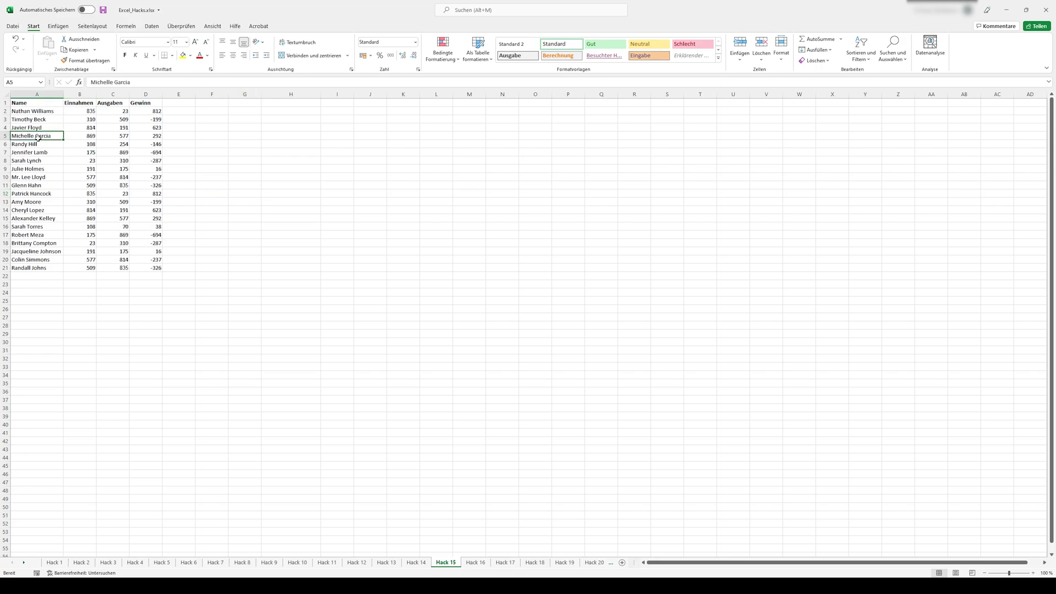
left_click(5, 136)
left_click(70, 94)
left_click(117, 143)
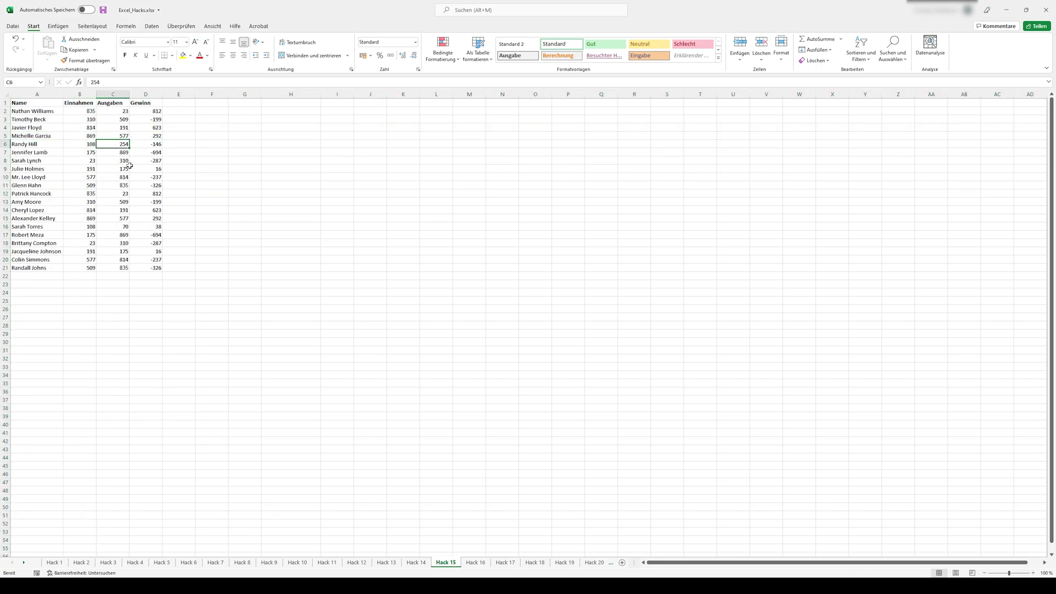
left_click(146, 177)
left_click(81, 195)
left_click(118, 176)
key("ctrl+space")
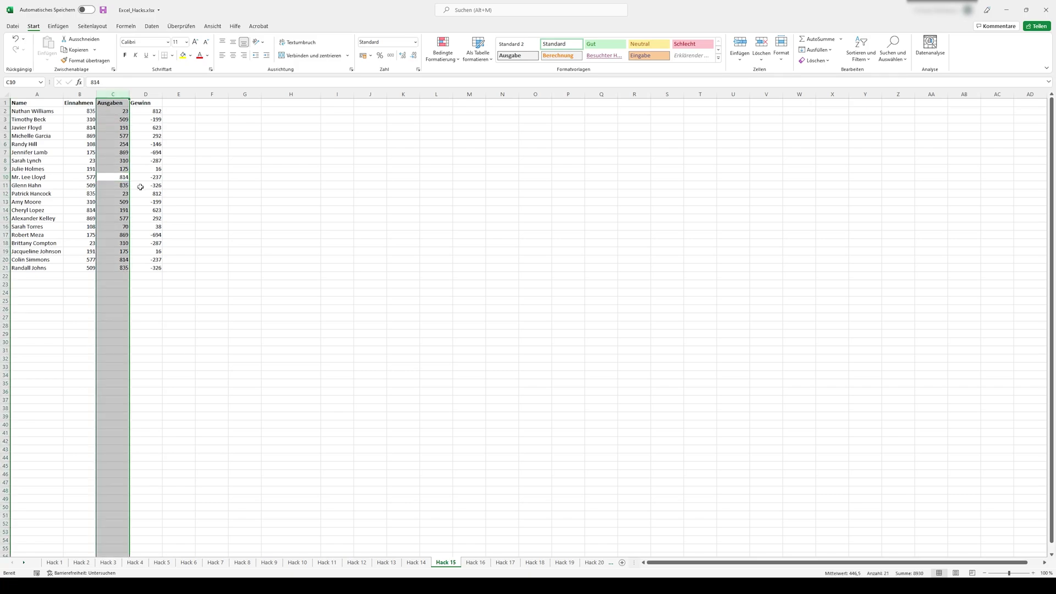
key("ctrl+Page_Down")
Cancel the pending copy on Hack 16 and deselect the data row by selecting G13.
key("Escape")
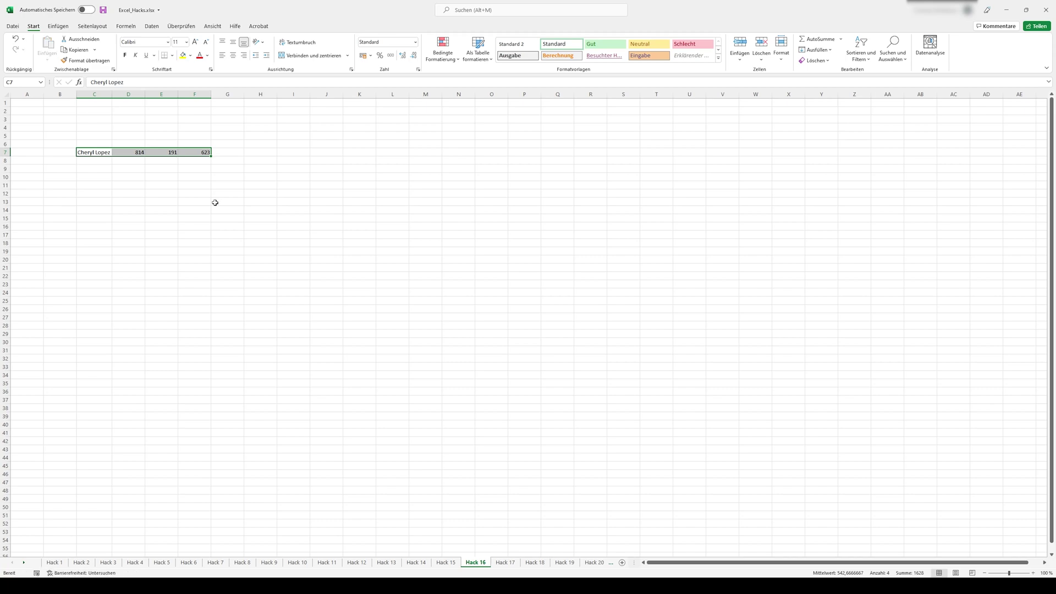
left_click(215, 202)
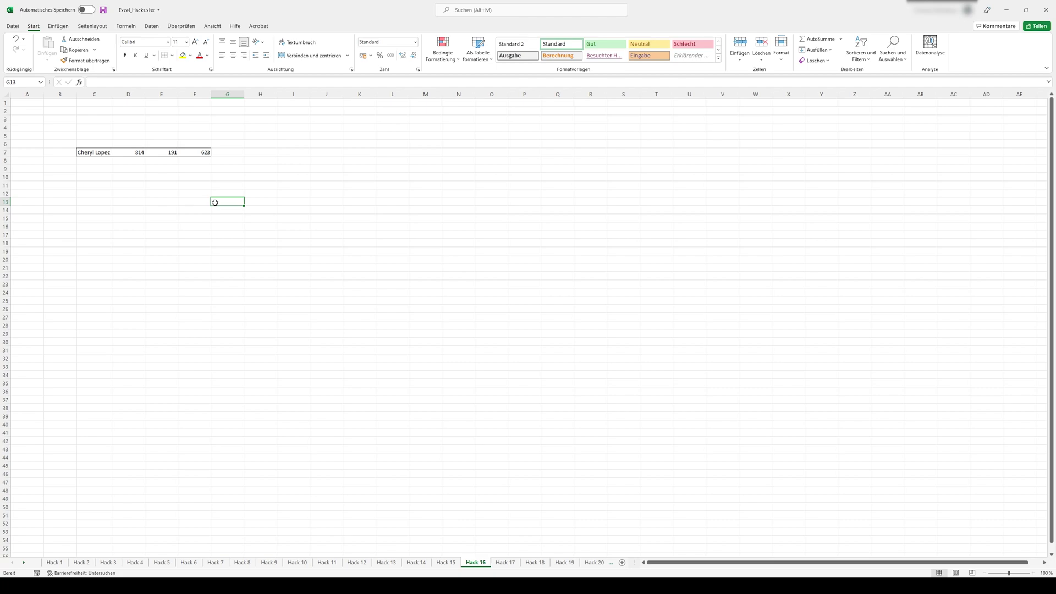
key("ctrl+Page_Down")
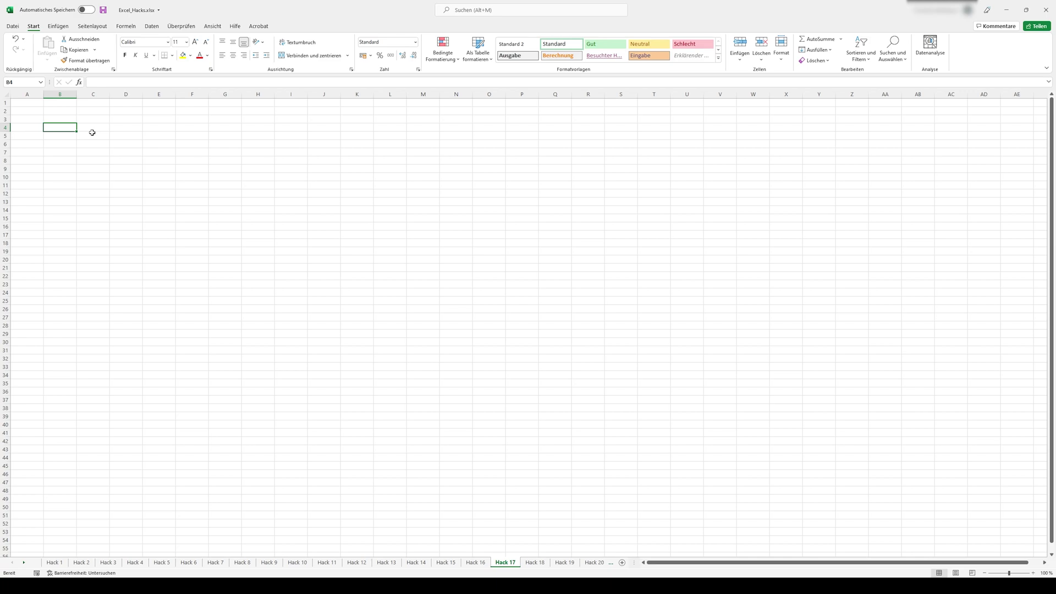
Insert the current date 11.05.2022 into B4 of Hack 17 with the date shortcut.
key("ctrl+period")
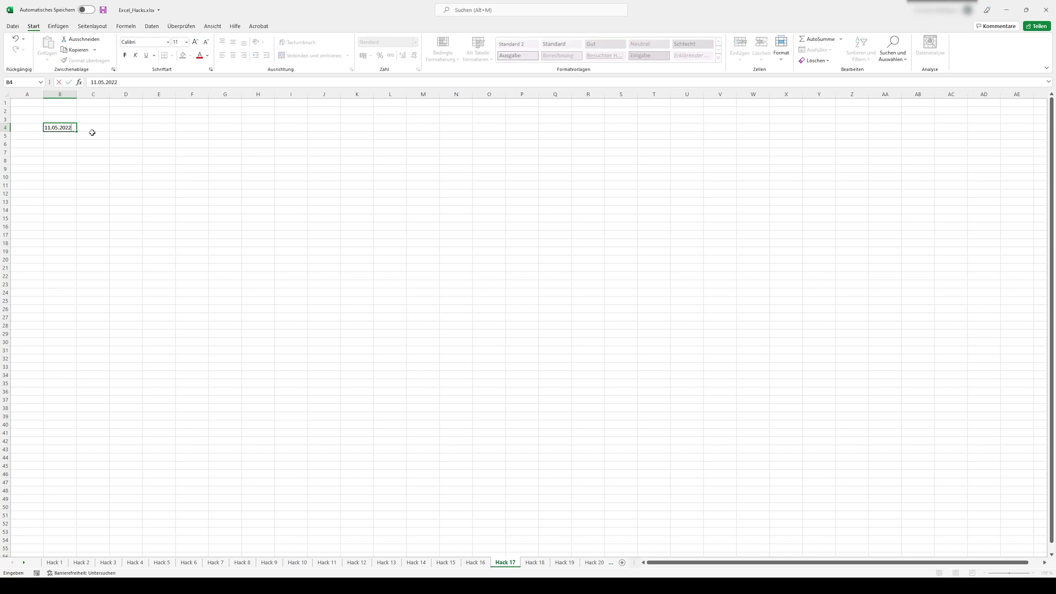
key("Return")
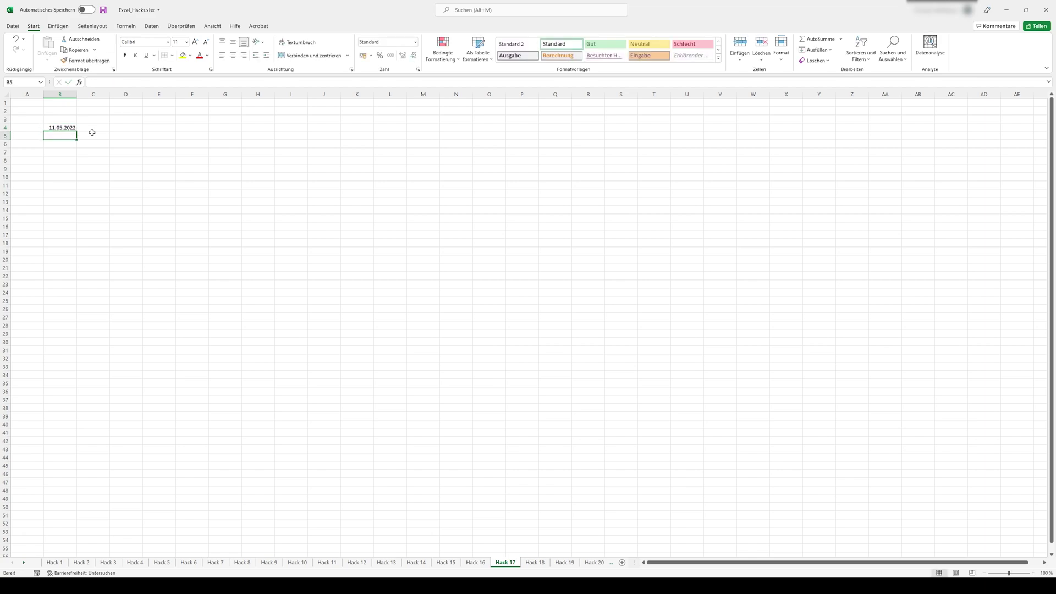
key("ctrl+Page_Down")
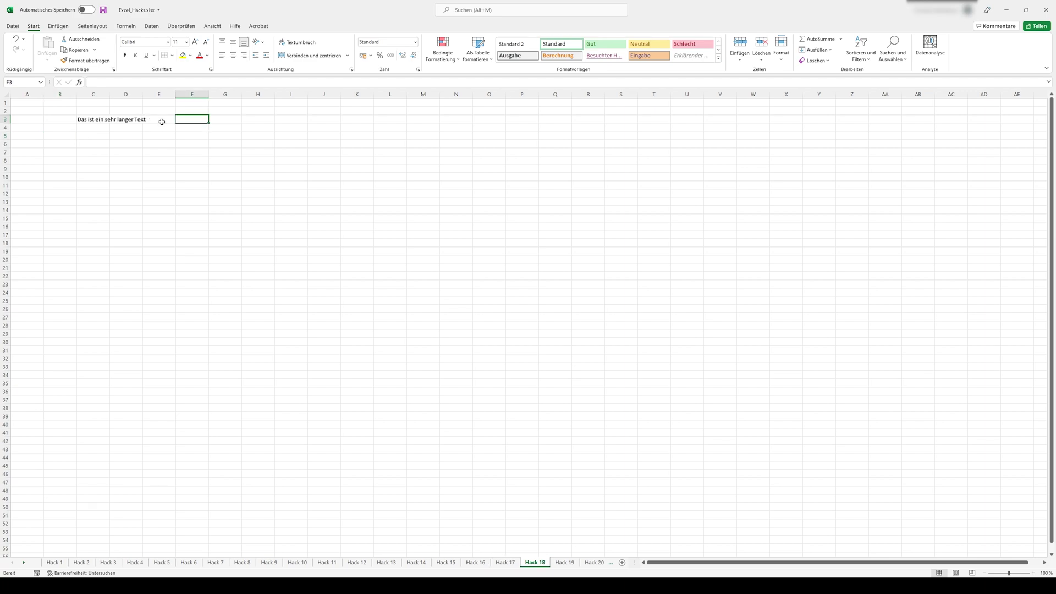
Break C3's sentence 'Das ist ein sehr langer Text' onto three lines in the cell.
left_click(103, 120)
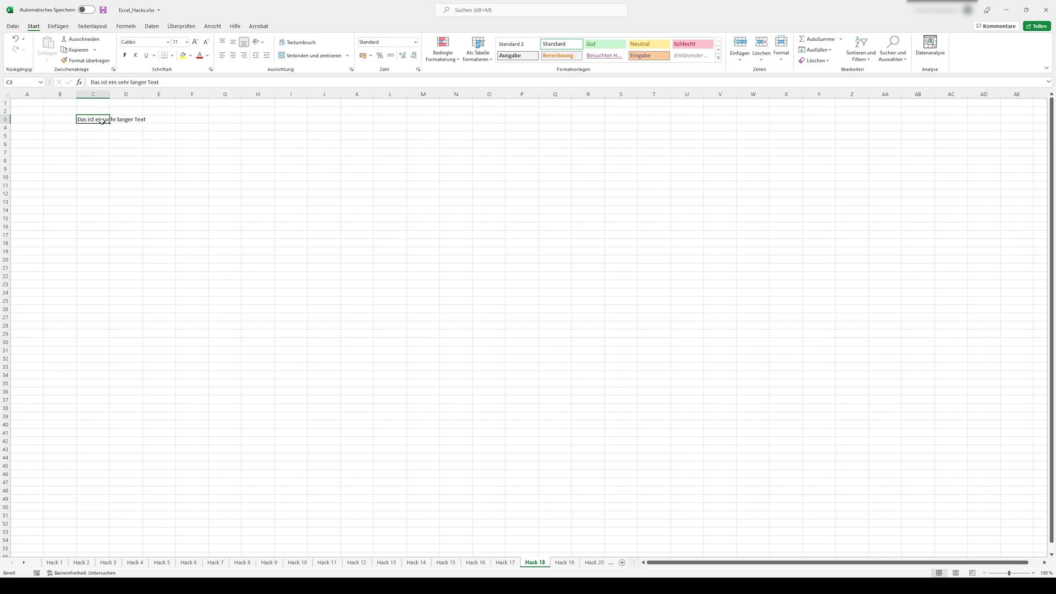
left_click(132, 83)
key("shift+Home")
key("BackSpace")
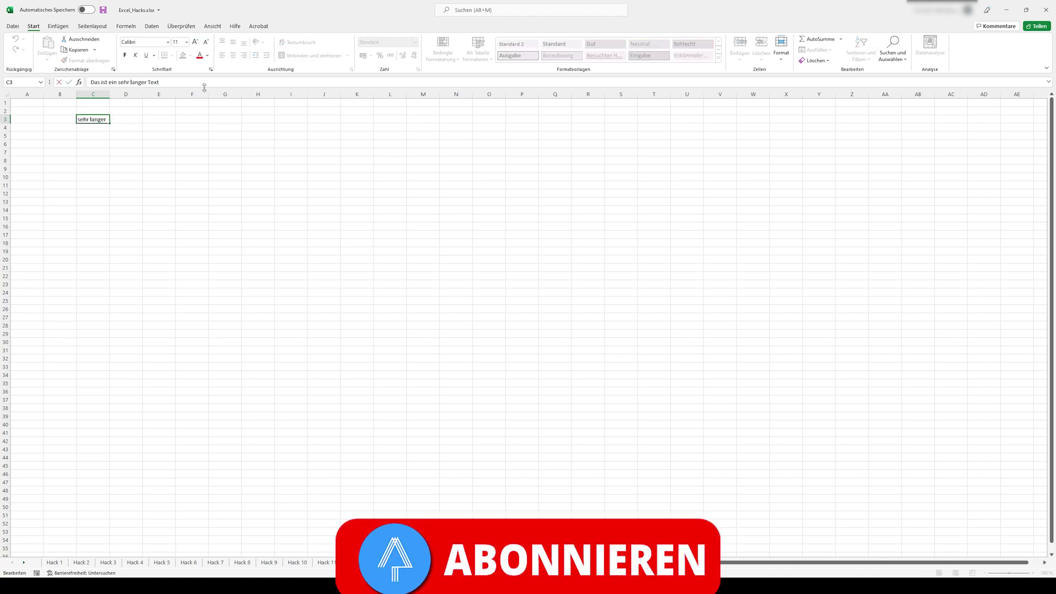
left_click(140, 139)
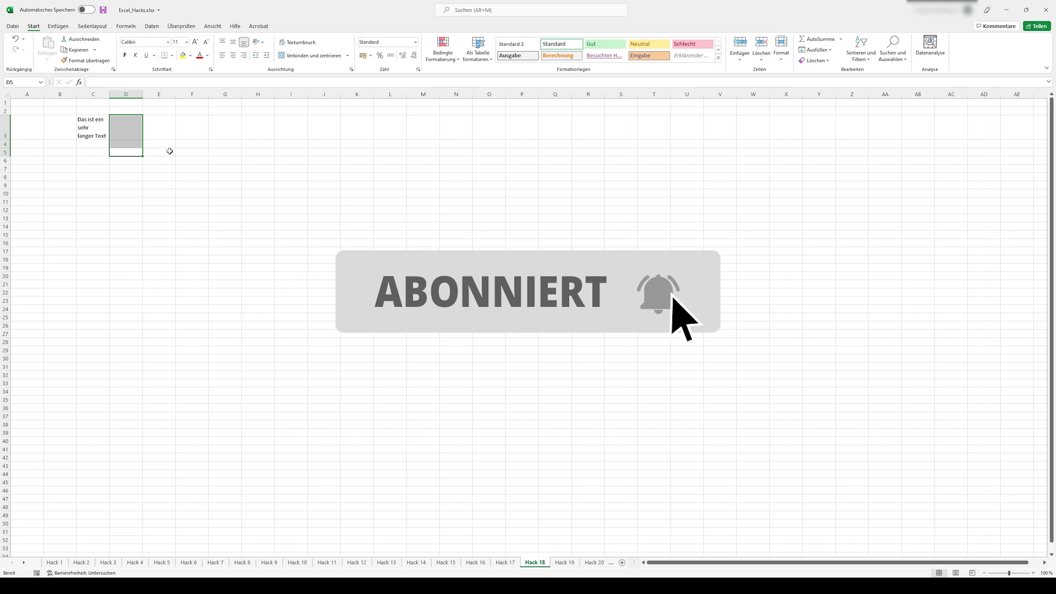
left_click(170, 151)
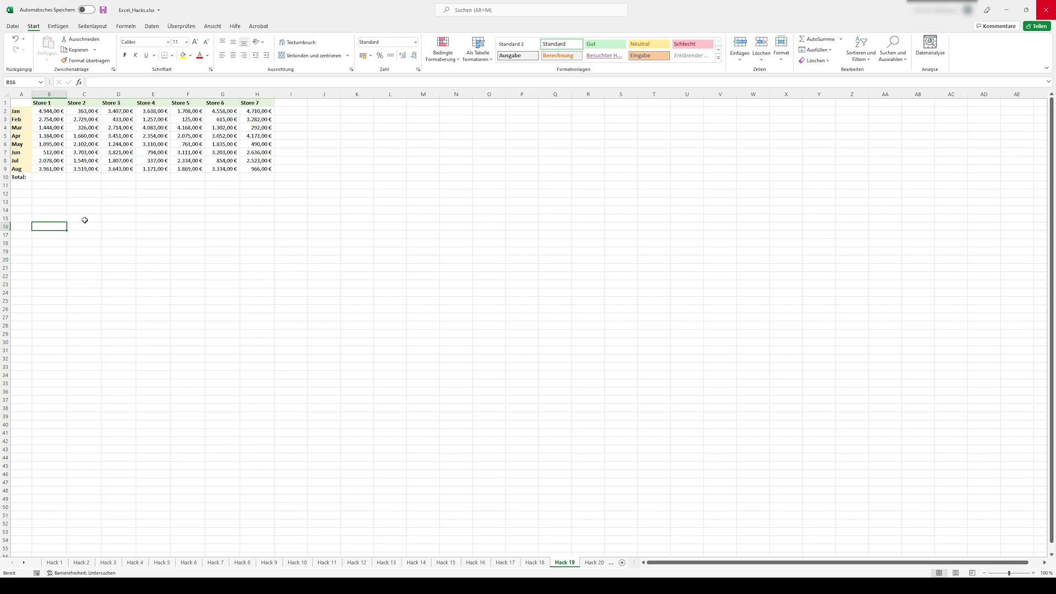
Put an AutoSum of the Store 1 column into the Total cell B10.
left_click(50, 176)
type("=SU")
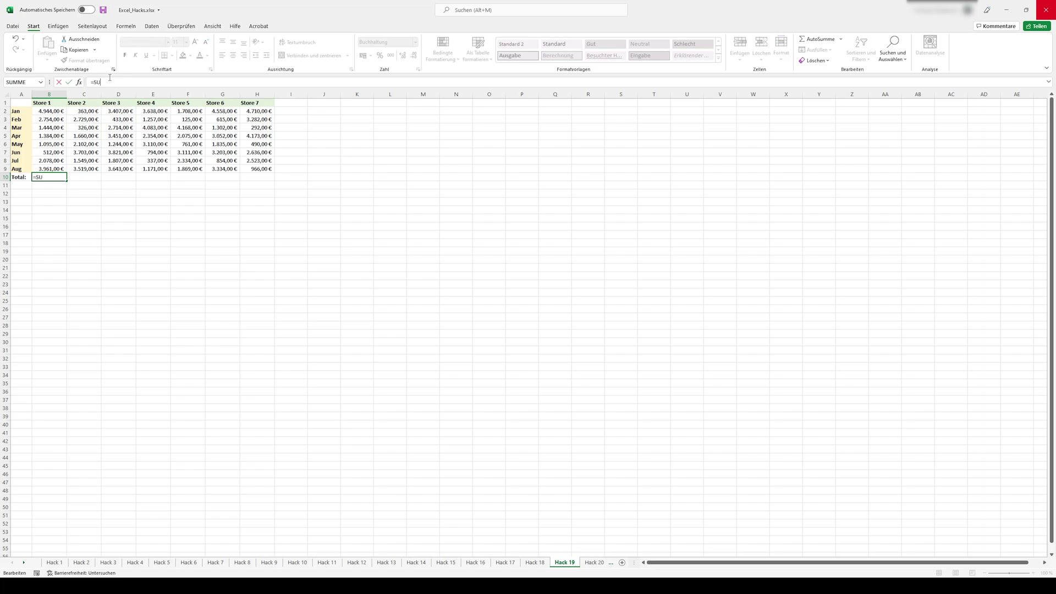
key("Escape")
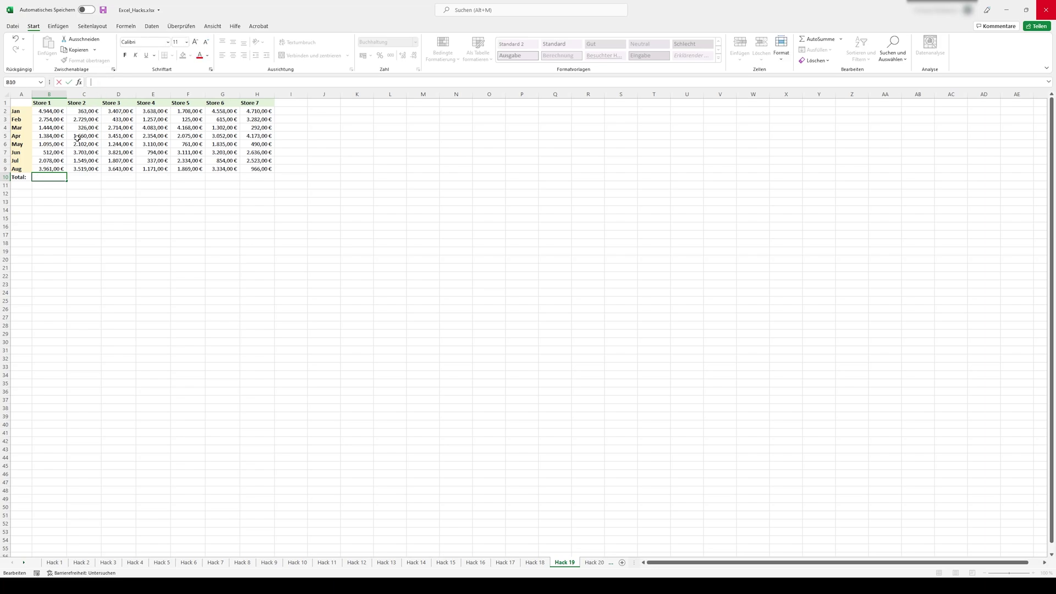
key("Escape")
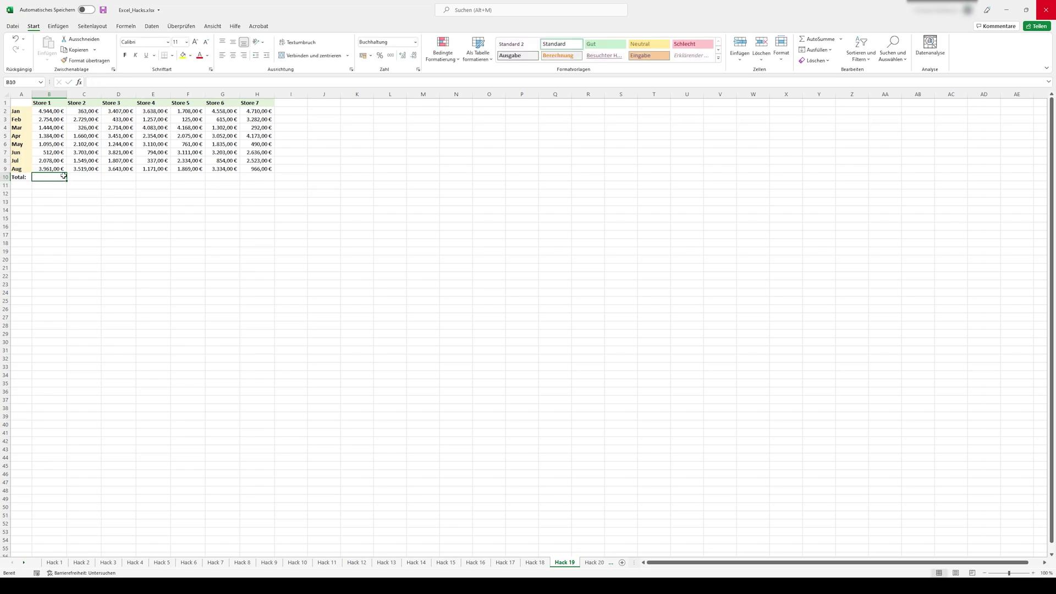
key("alt+shift+0")
key("Return")
Copy the B10 total across to H10 and check the Store 4, 5 and 7 totals.
left_click(64, 176)
left_click_drag(67, 181, 273, 181)
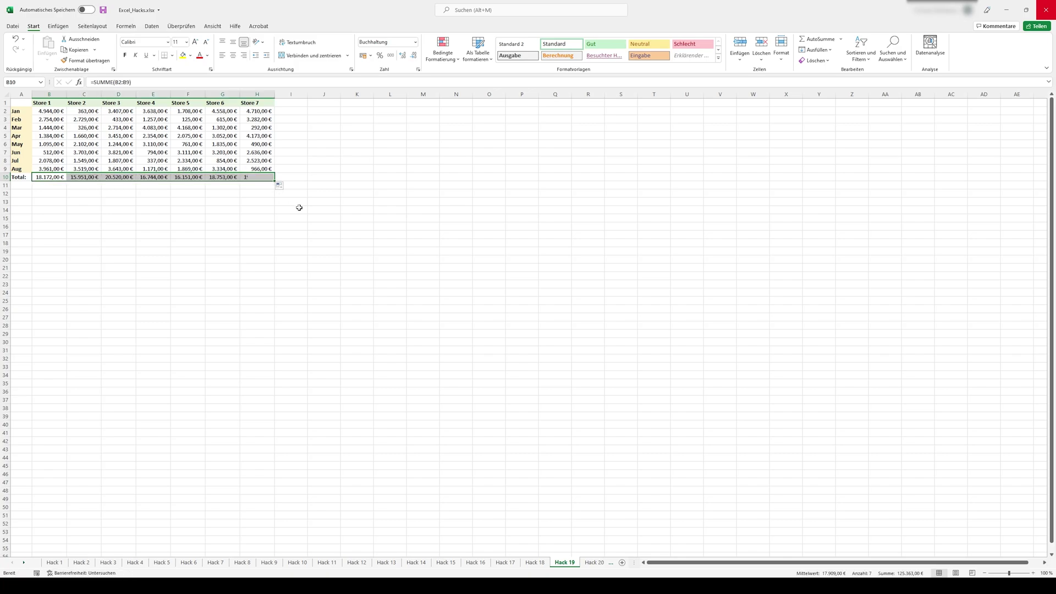
left_click(245, 177)
left_click(226, 177)
left_click(181, 177)
left_click(150, 178)
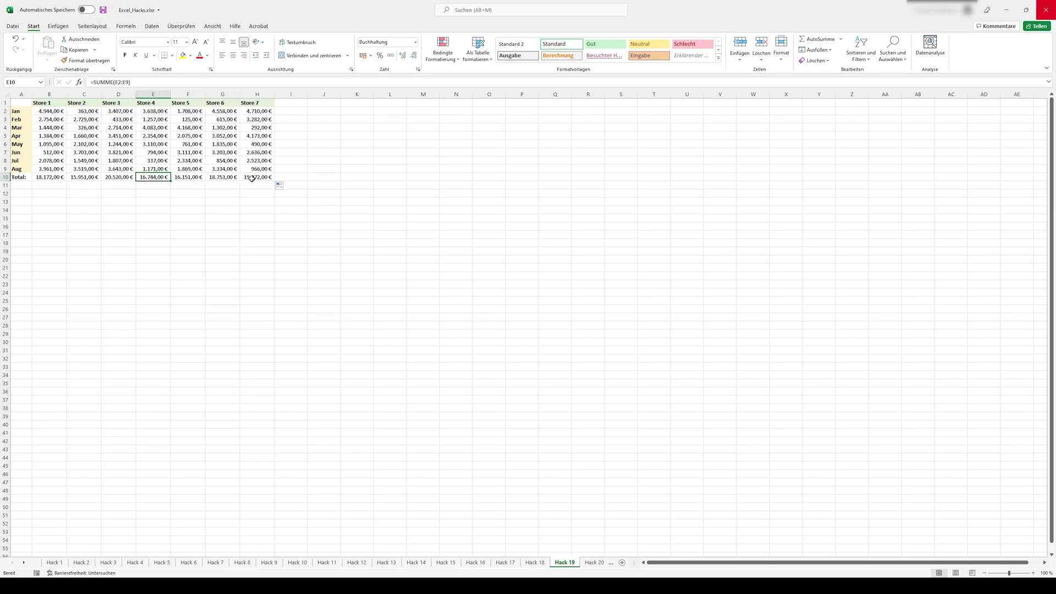
left_click(254, 178)
On Hack 20, inspect the quarterly sum formulas from E3 down to E9.
key("ctrl+Page_Down")
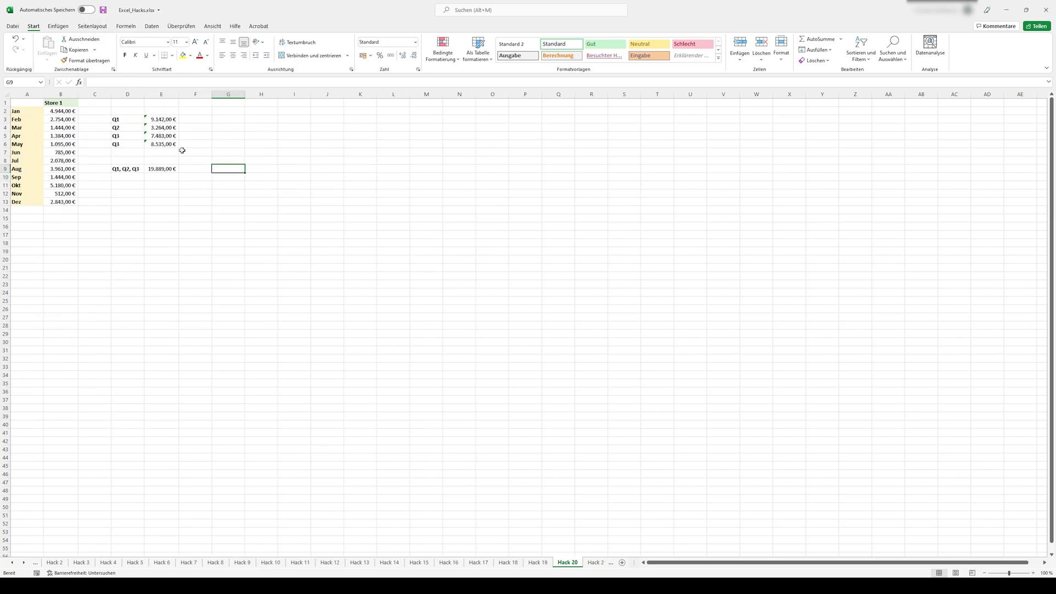
left_click(168, 119)
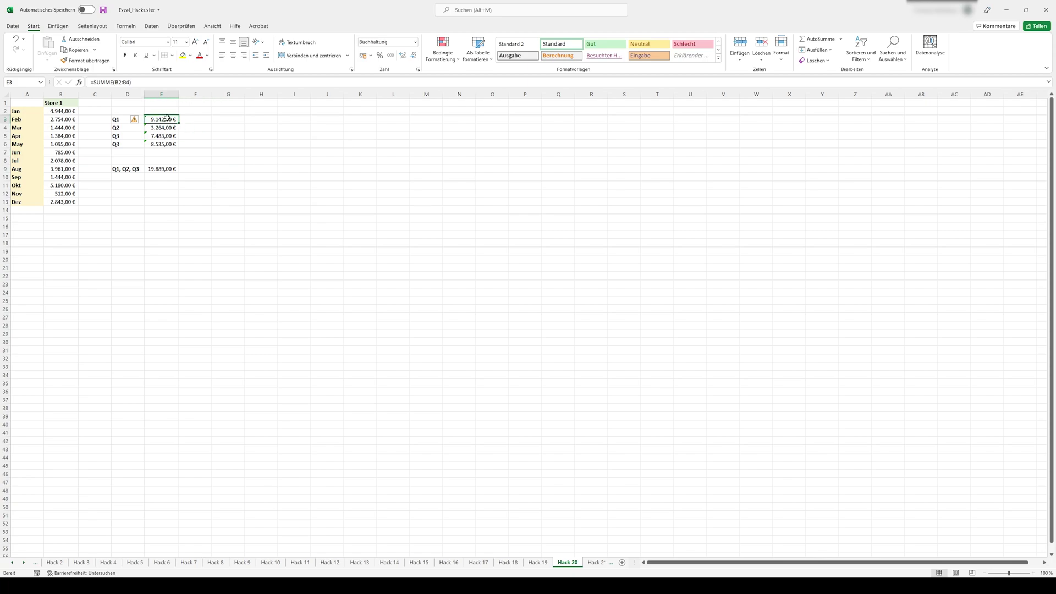
left_click(168, 128)
left_click(169, 137)
left_click(169, 144)
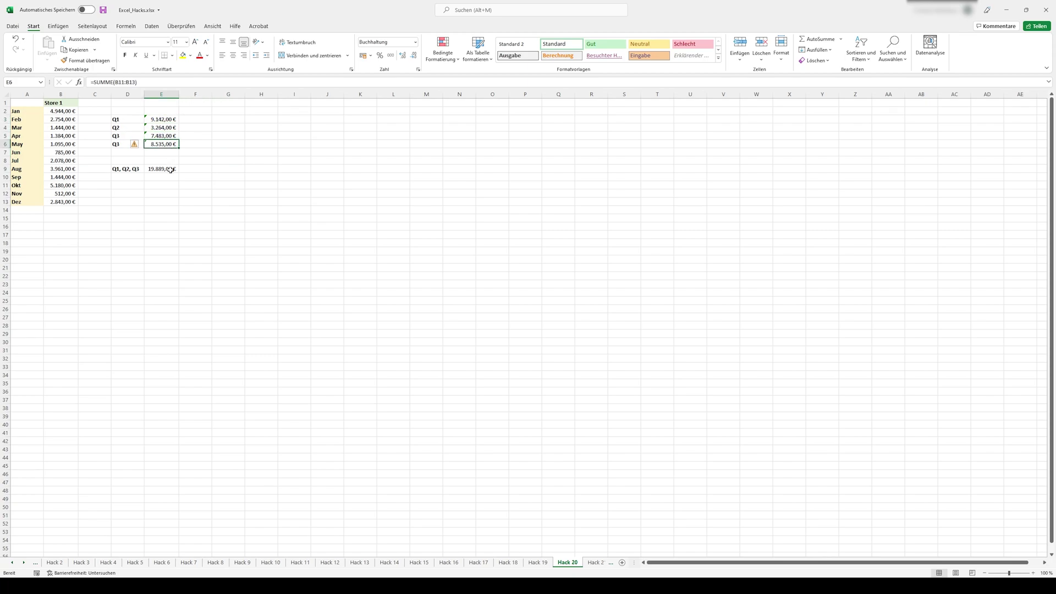
left_click(169, 169)
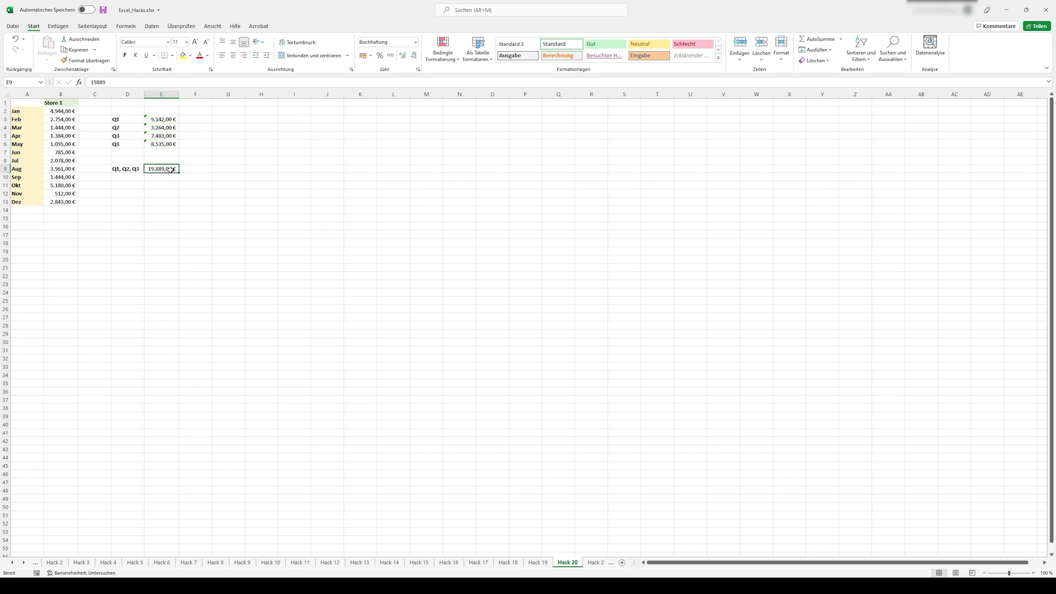
Evaluate E3's Q1 sum with F9 to reveal 9142, then cancel, keeping the formula.
left_click(167, 120)
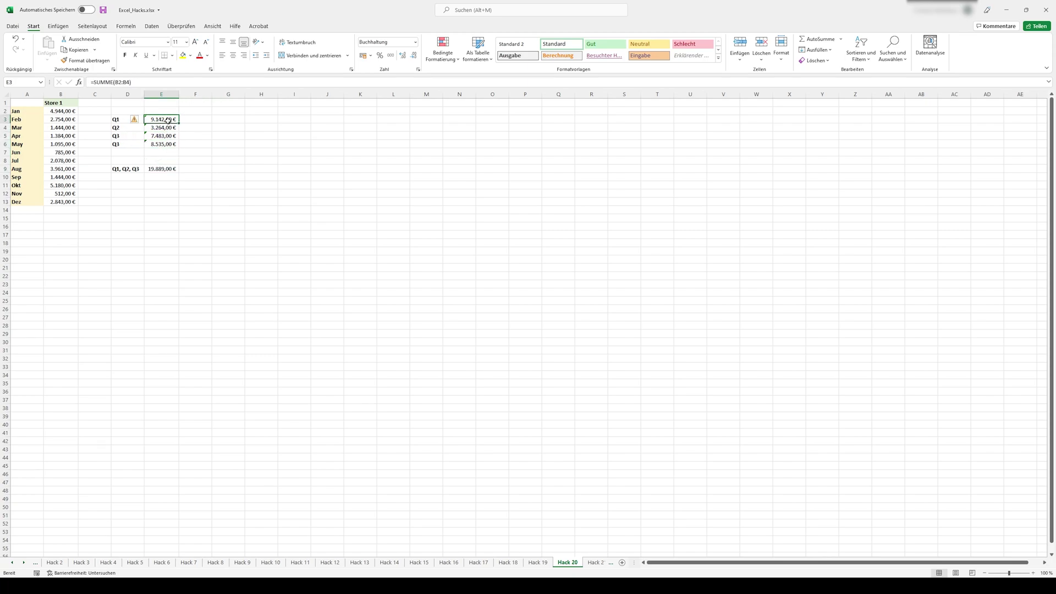
left_click(149, 82)
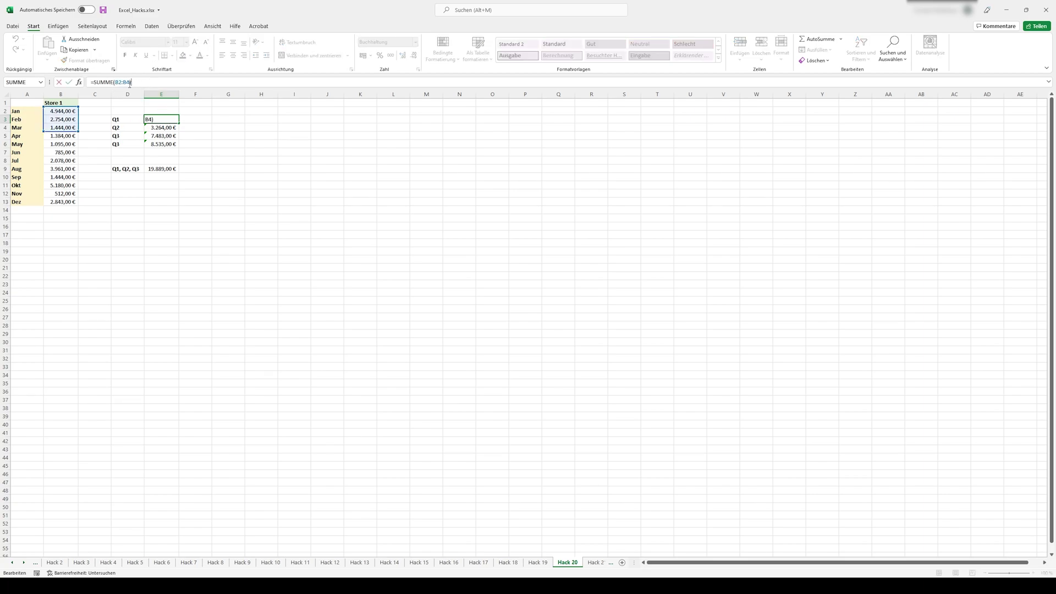
key("F9")
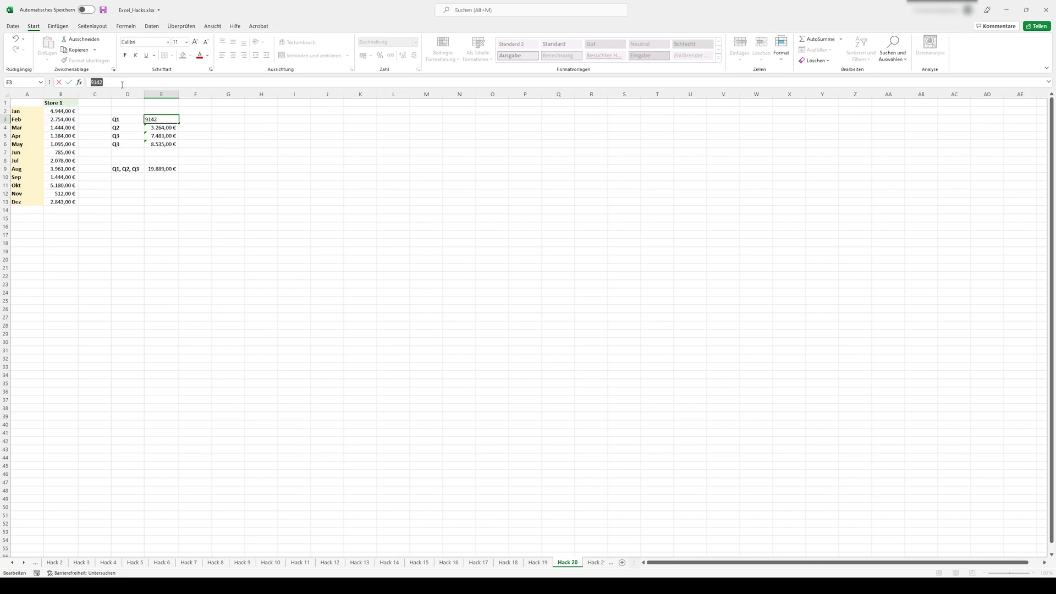
key("Escape")
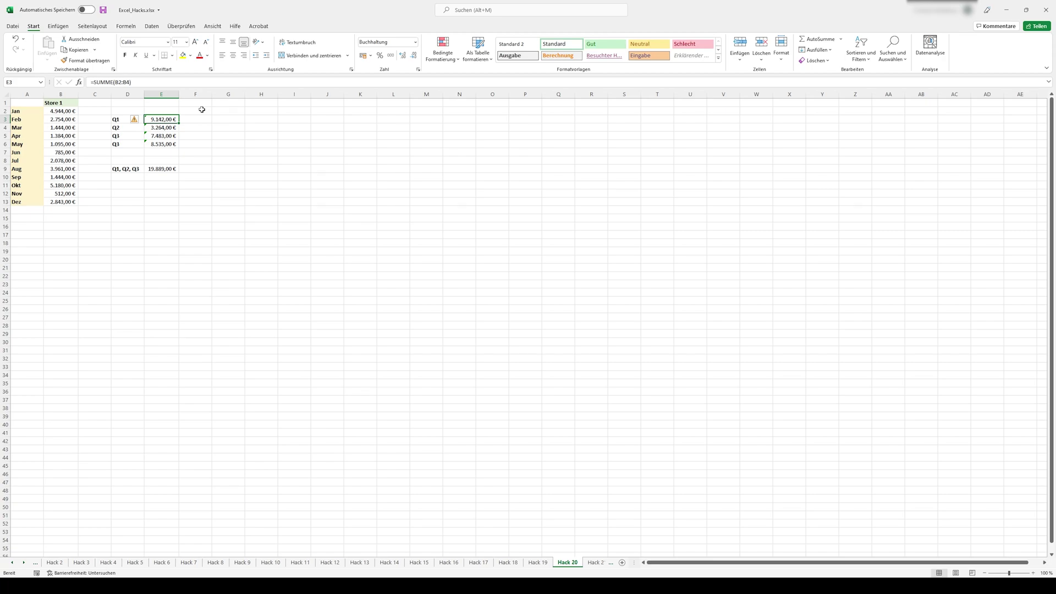
key("ctrl+Page_Down")
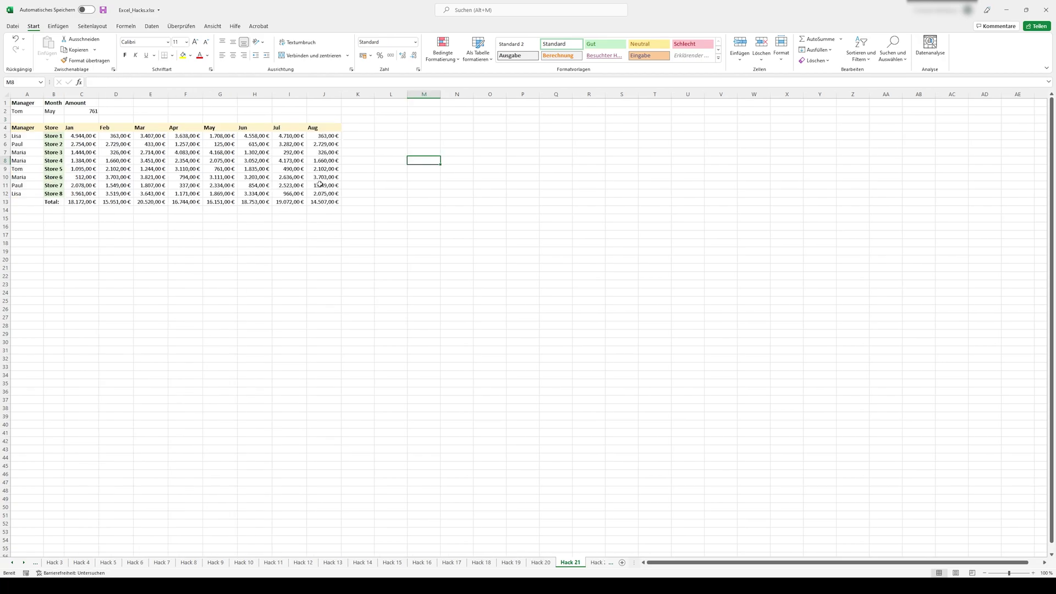
left_click(23, 111)
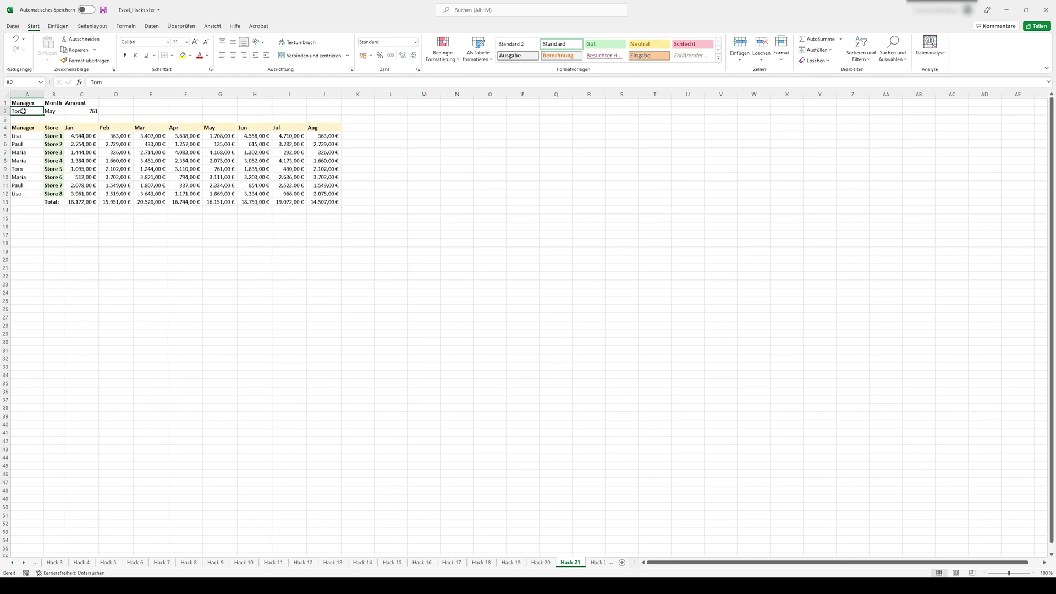
left_click_drag(23, 111, 55, 111)
left_click(85, 113)
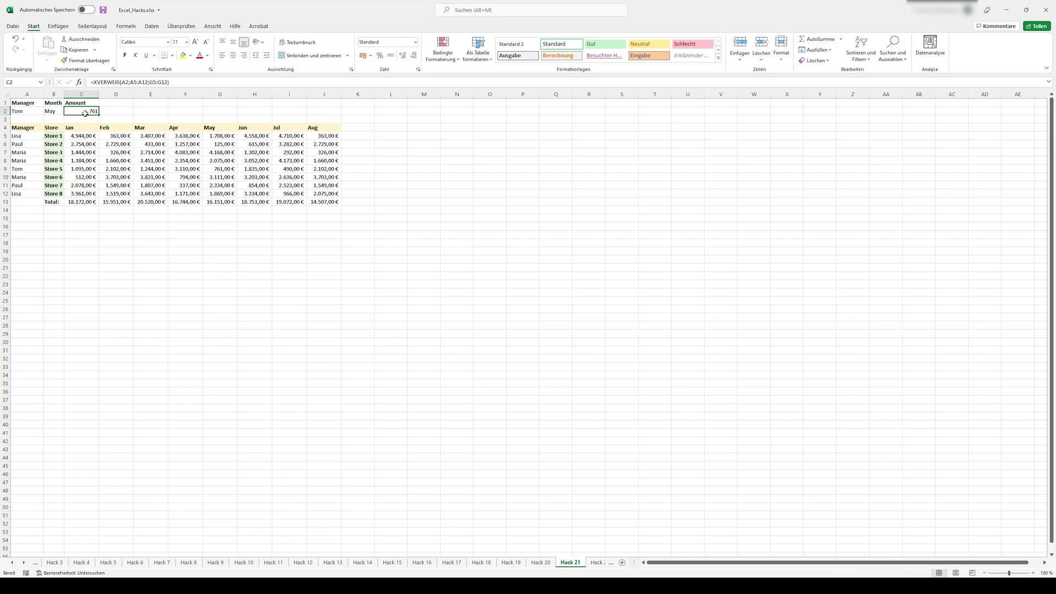
key("F2")
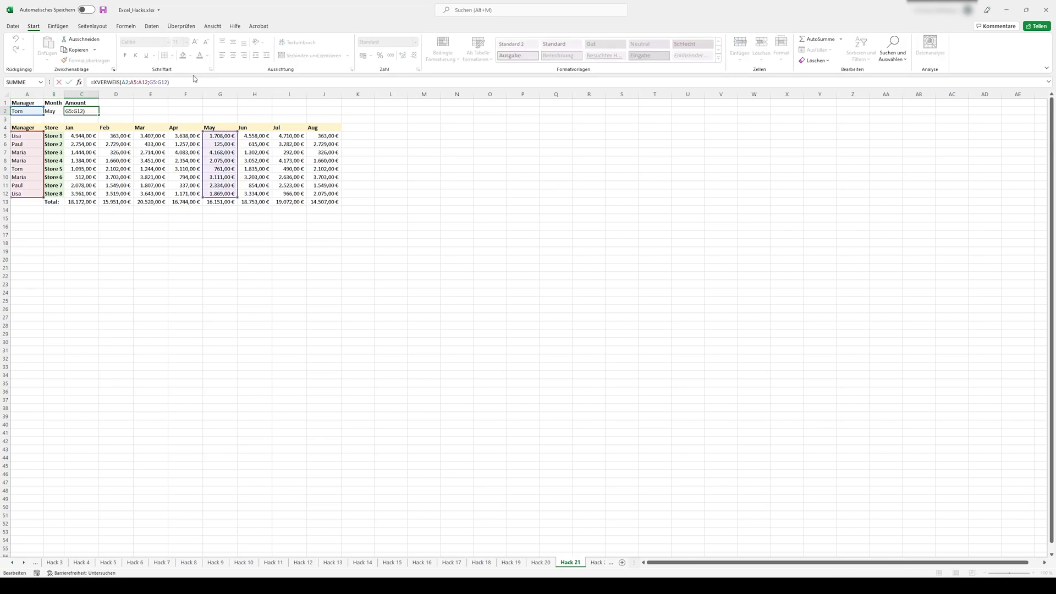
left_click(198, 80)
left_click(127, 80)
left_click(159, 82)
left_click(115, 111)
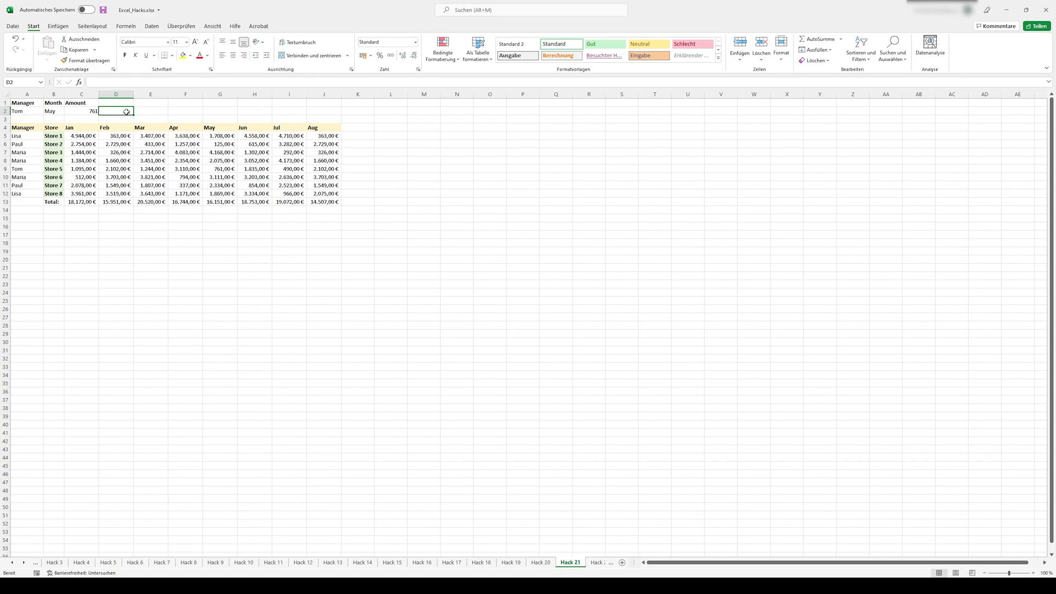
key("ctrl+Page_Down")
Turn on AutoFilter dropdowns for the Name, Einnahmen, Ausgaben and Gewinn columns A:D.
left_click_drag(37, 94, 146, 94)
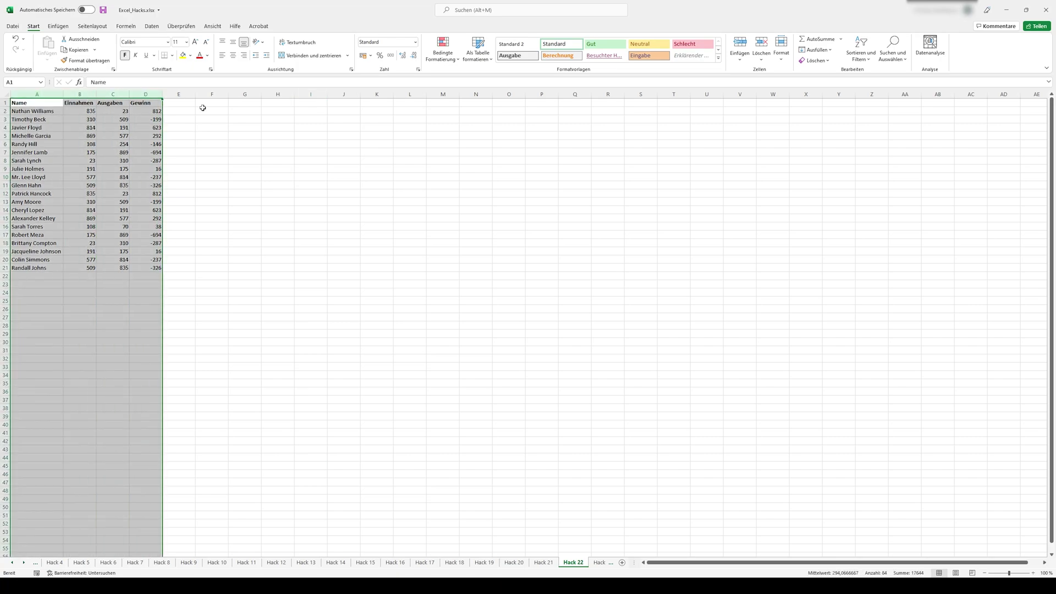
left_click(152, 26)
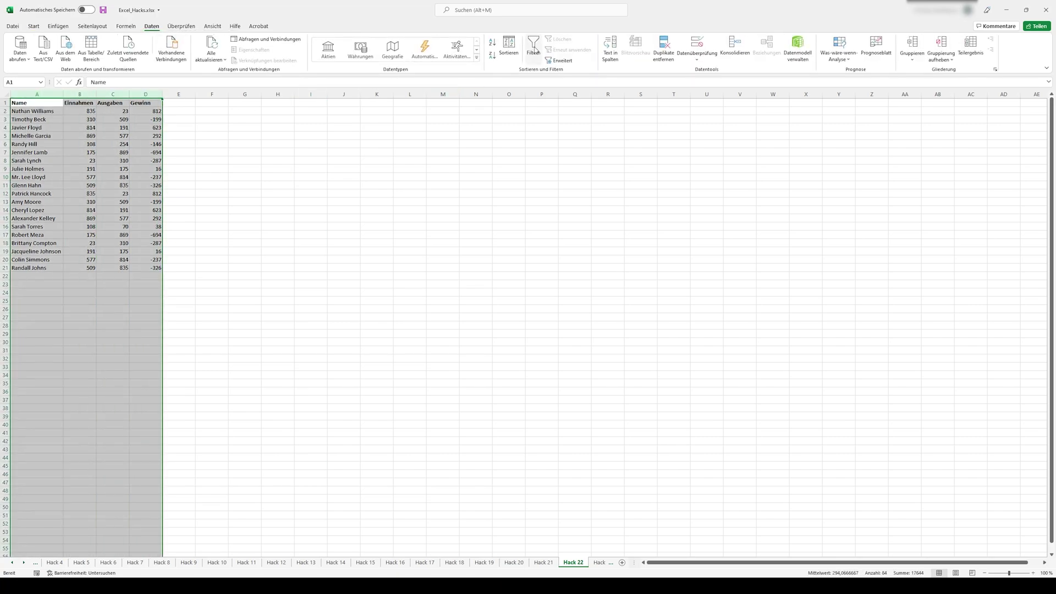
left_click(534, 48)
left_click(179, 127)
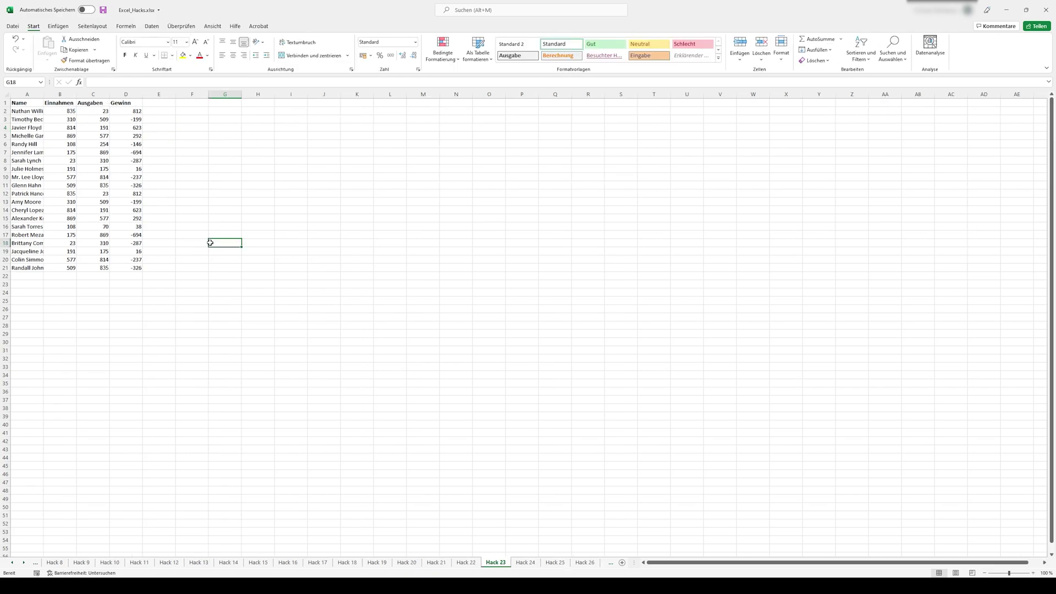
Run Datenanalyse on the Hack 23 table and insert the suggested PivotTable of Ausgaben and Gewinn by Name.
left_click(165, 161)
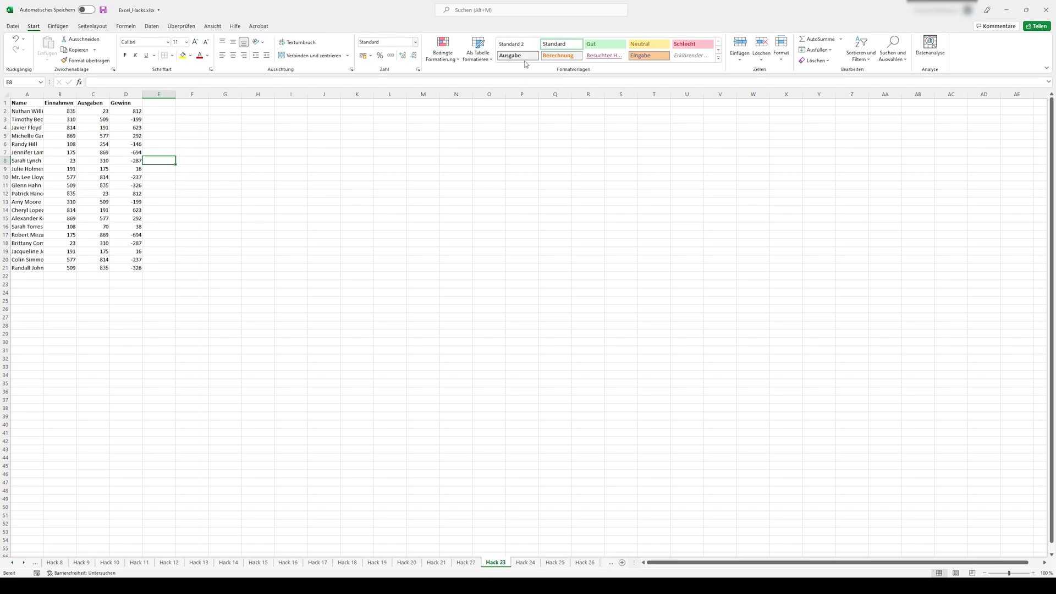
left_click(921, 52)
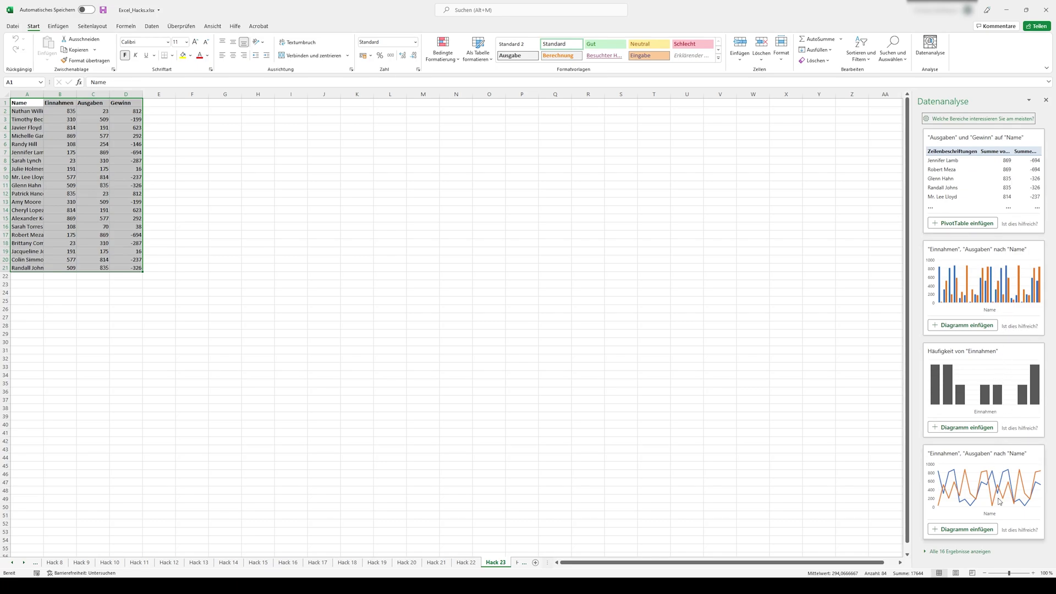
left_click(995, 193)
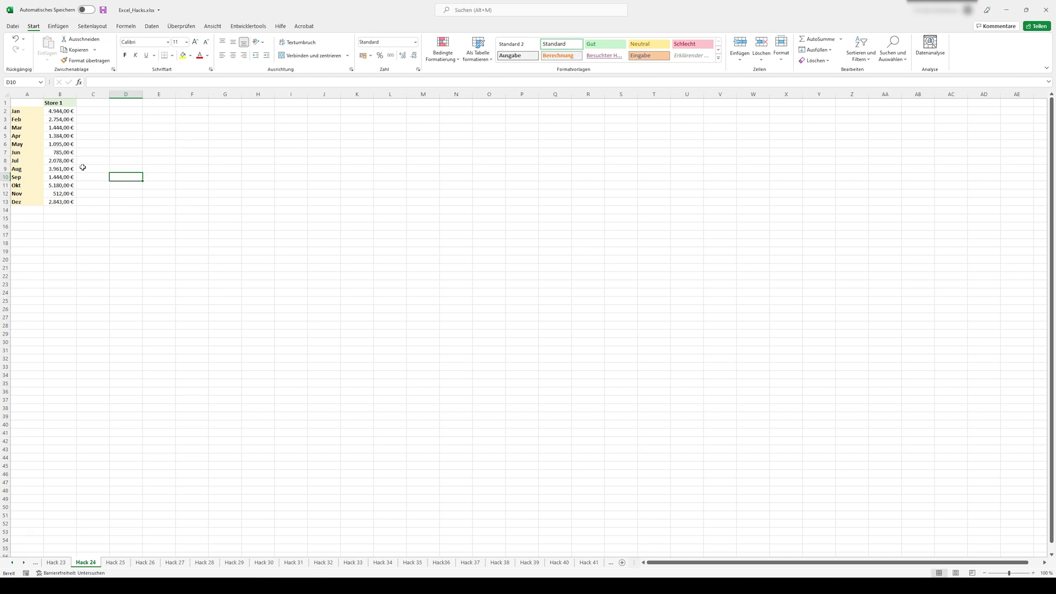
Select the Store 1 monthly amounts and browse the Quick Analysis chart, totals and table suggestions.
left_click_drag(58, 111, 57, 202)
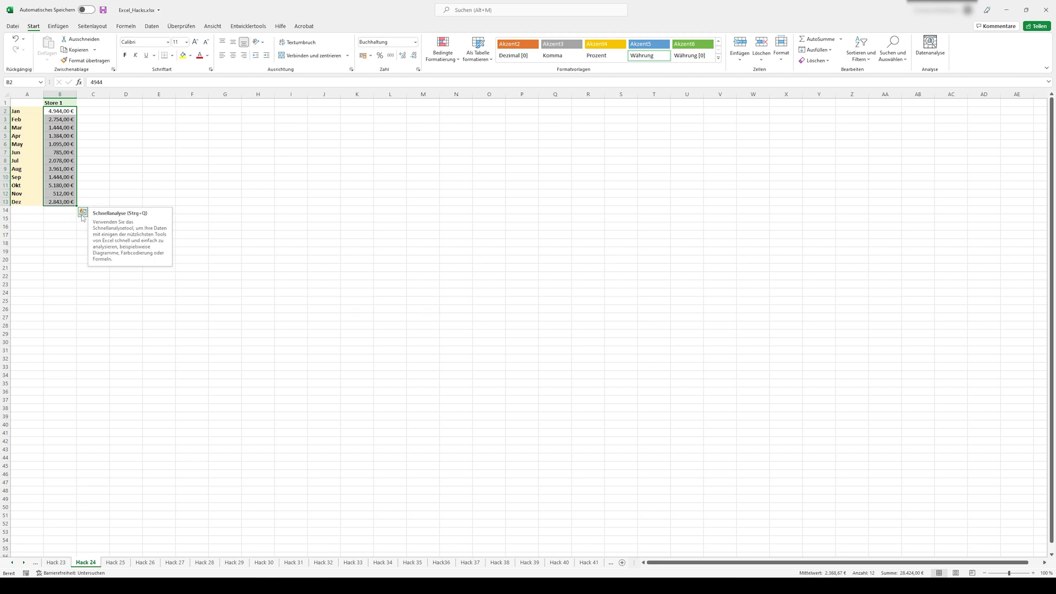
left_click(82, 214)
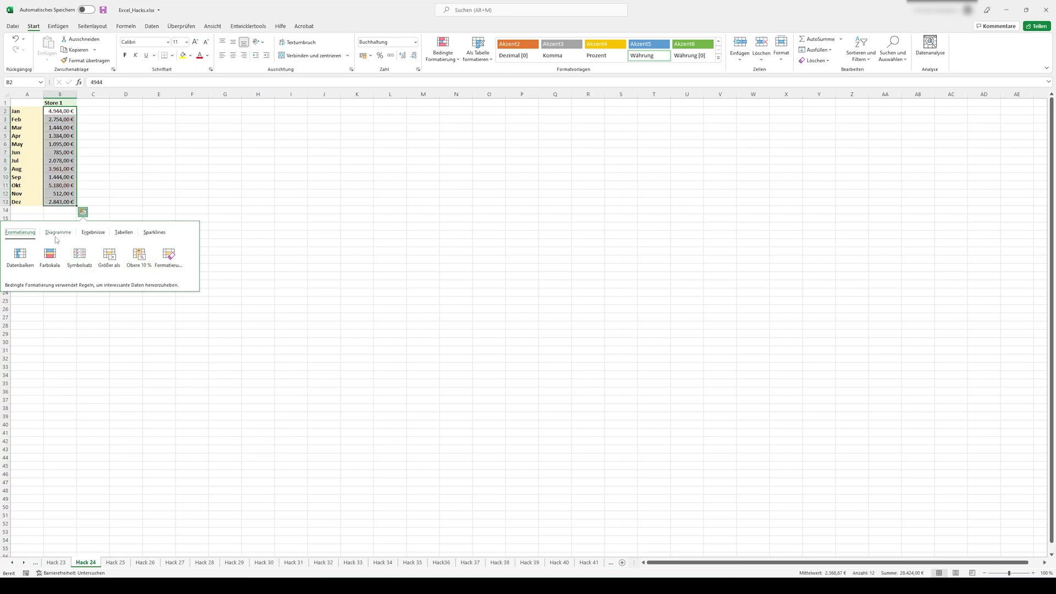
left_click(59, 233)
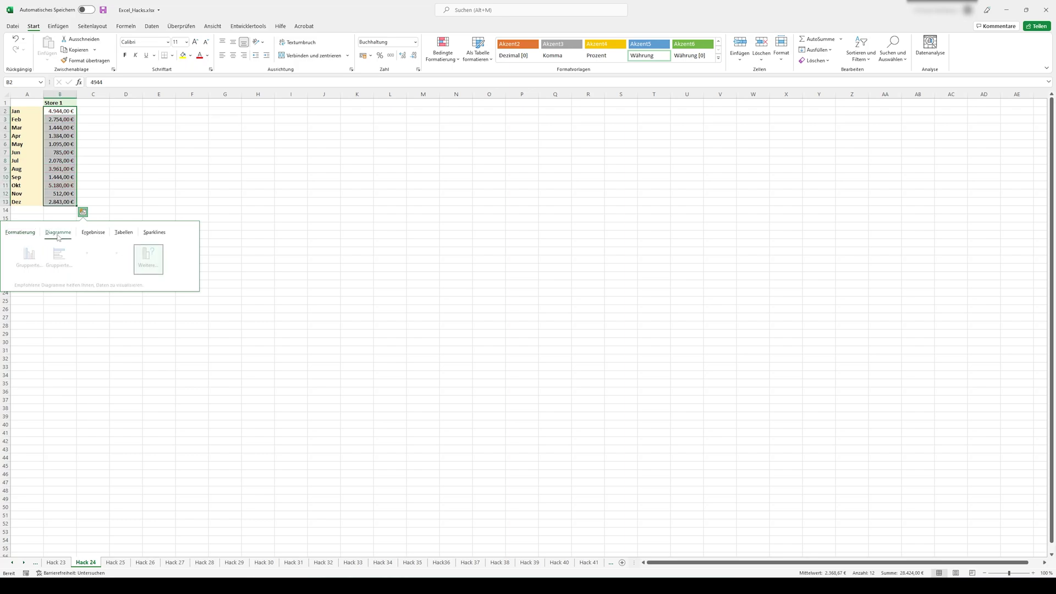
left_click(93, 232)
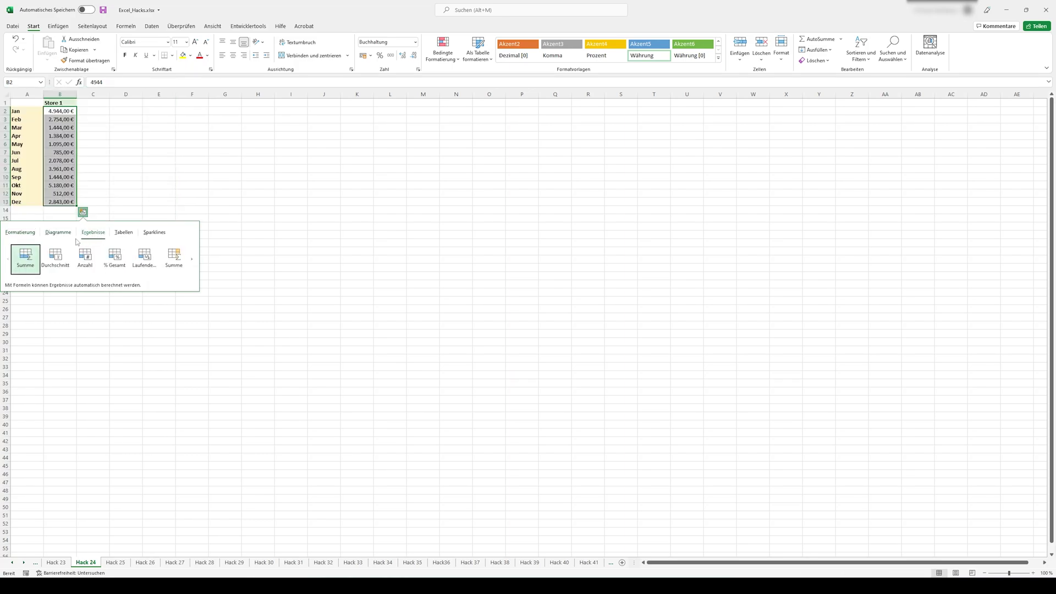
left_click(124, 232)
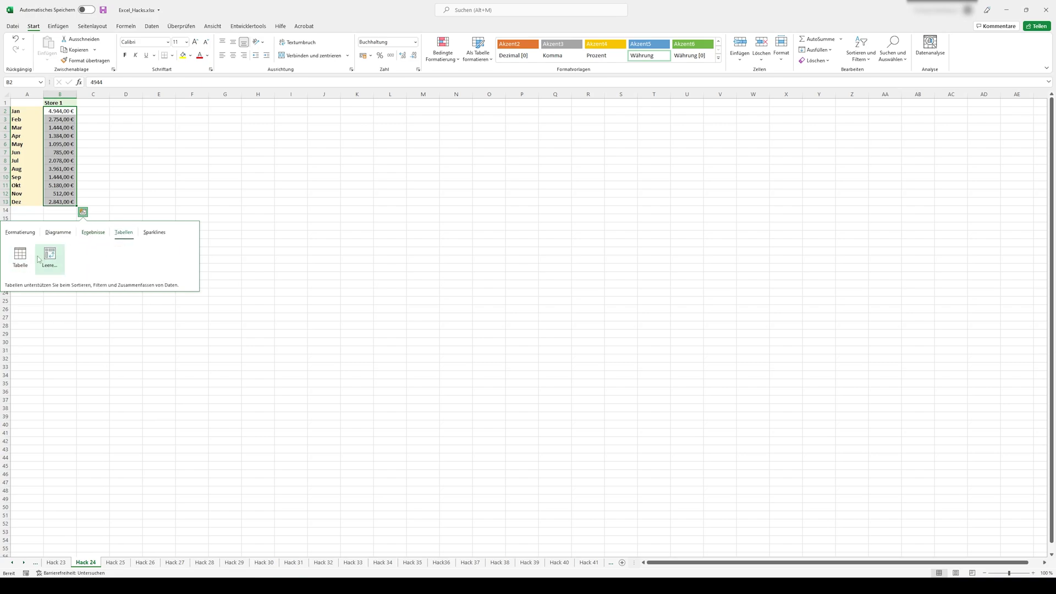
key("ctrl+Page_Down")
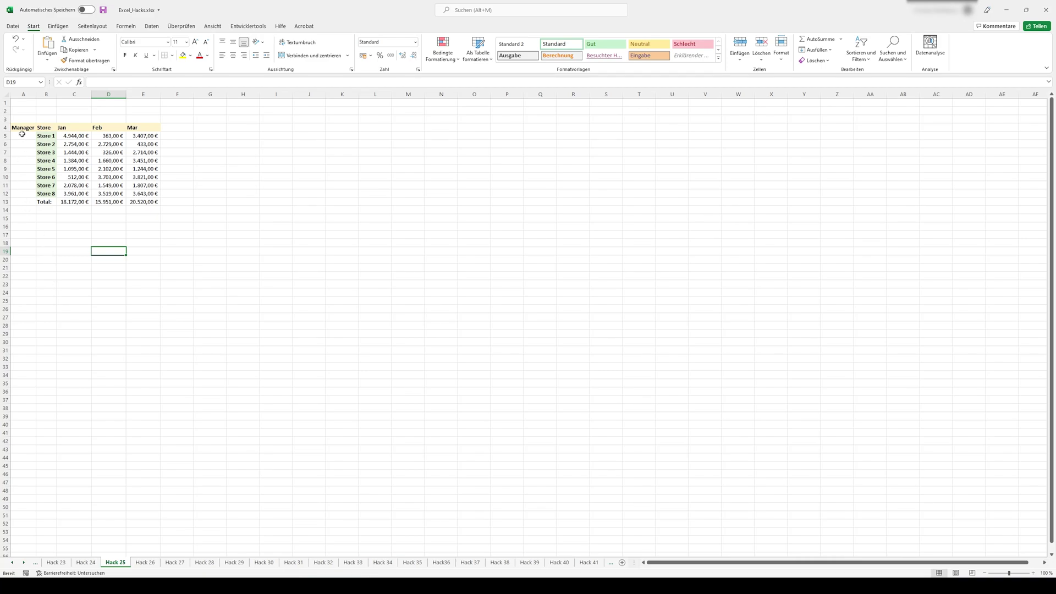
Restrict Manager cells A5:A12 to a Liste validation with the manager names as source.
left_click_drag(22, 135, 30, 192)
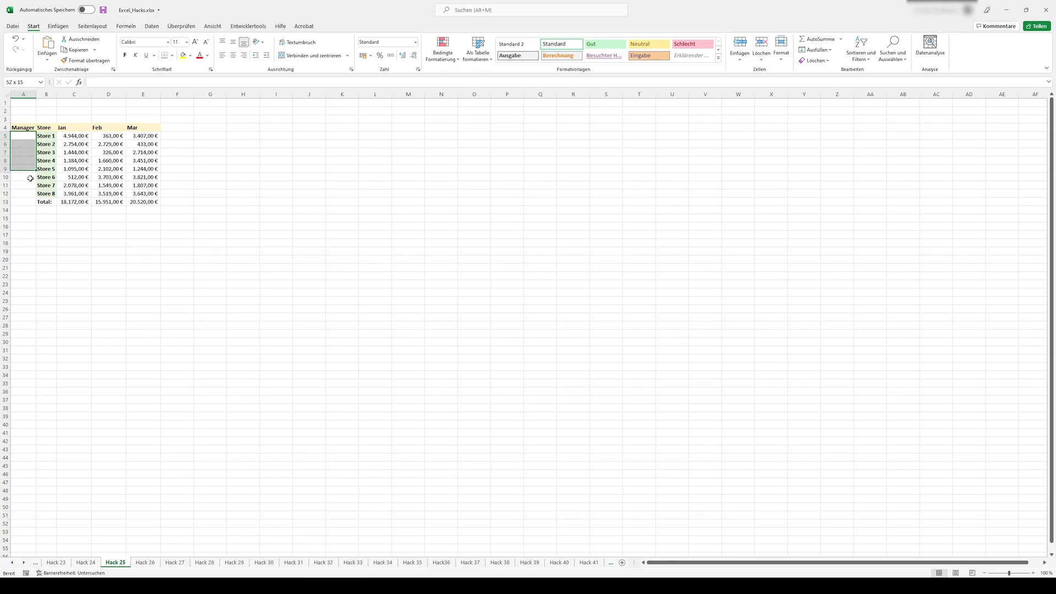
left_click(151, 26)
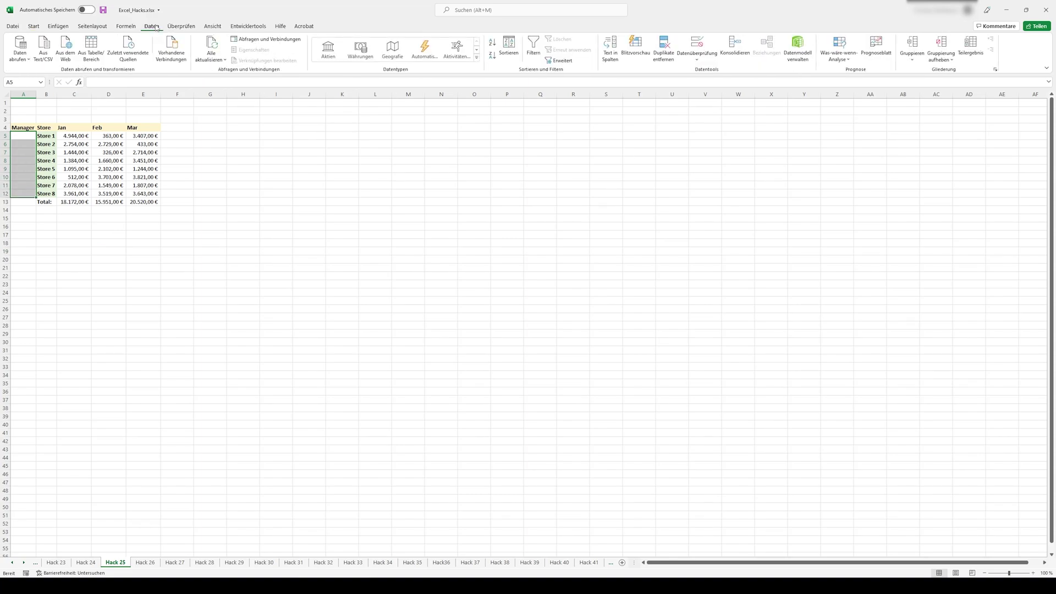
left_click(703, 60)
left_click(714, 72)
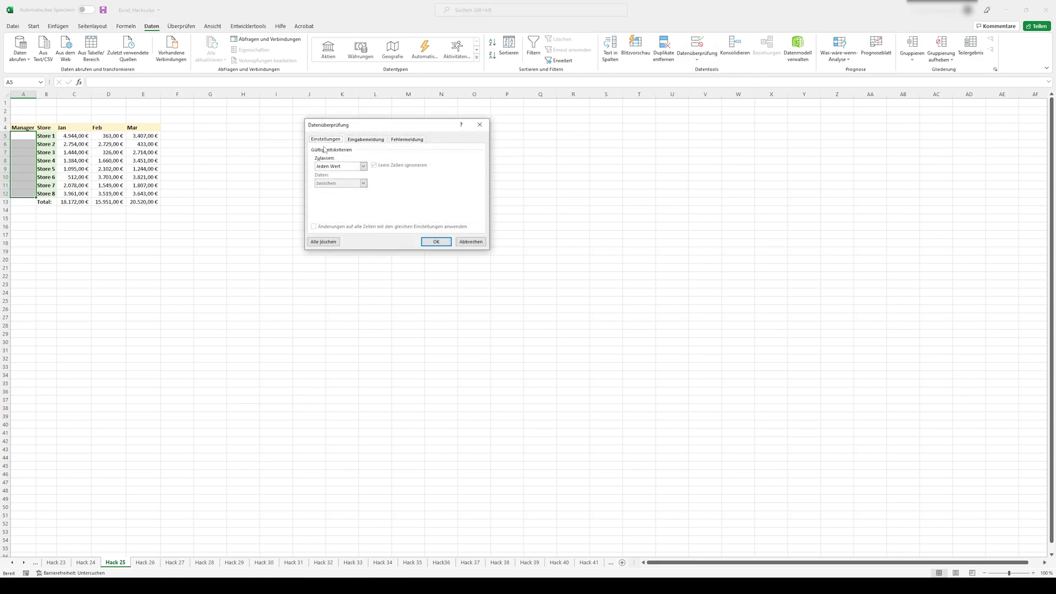
left_click(340, 168)
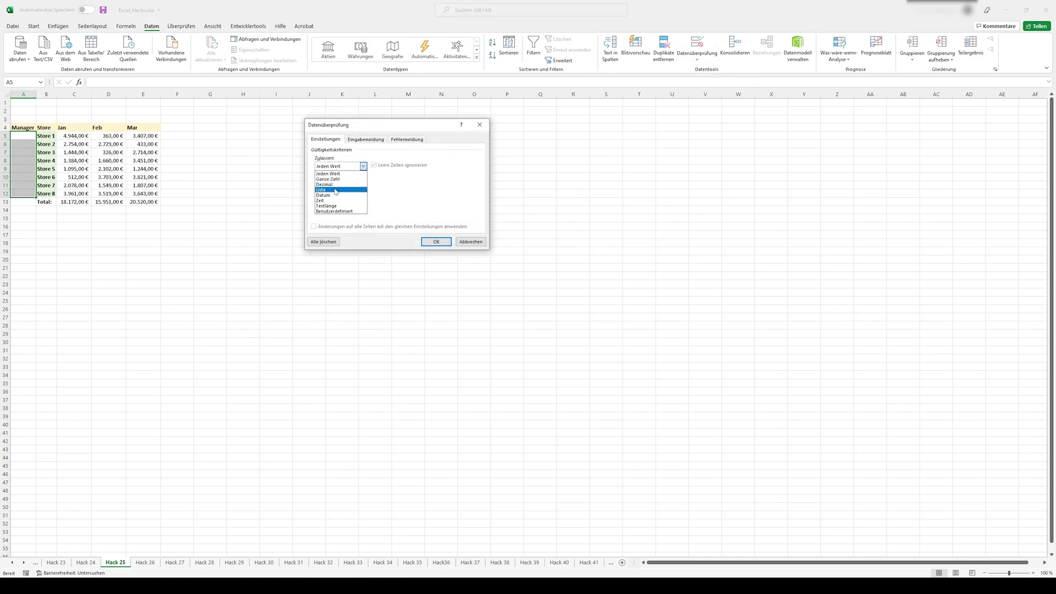
left_click(336, 190)
left_click(343, 199)
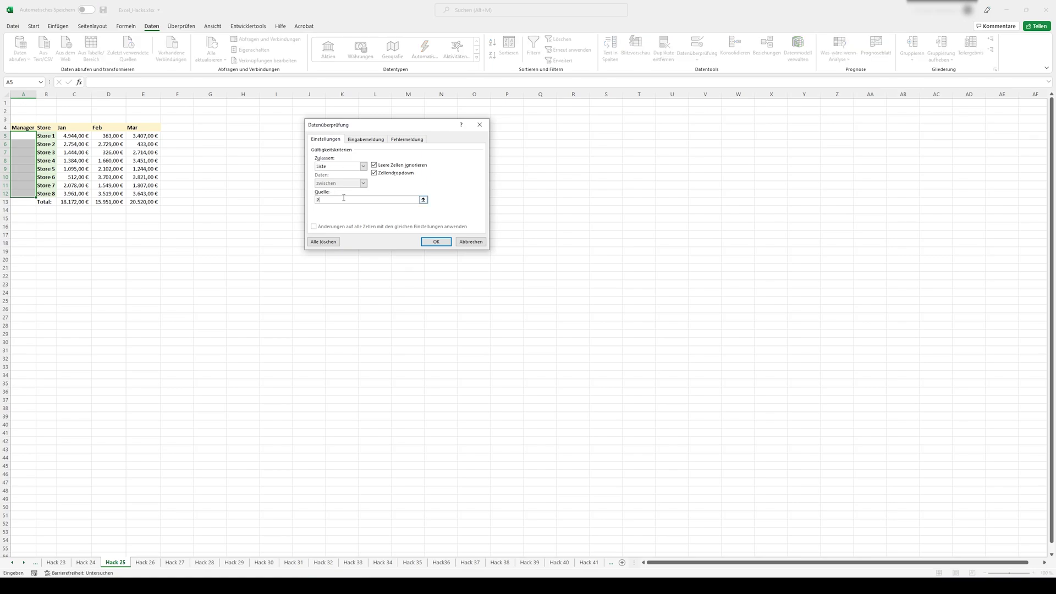
type("eter;Lisa;Maria;")
left_click(435, 242)
Pick a manager for Store 1 from A5's dropdown and open the Store 2 list.
left_click(22, 136)
left_click(39, 136)
left_click(16, 148)
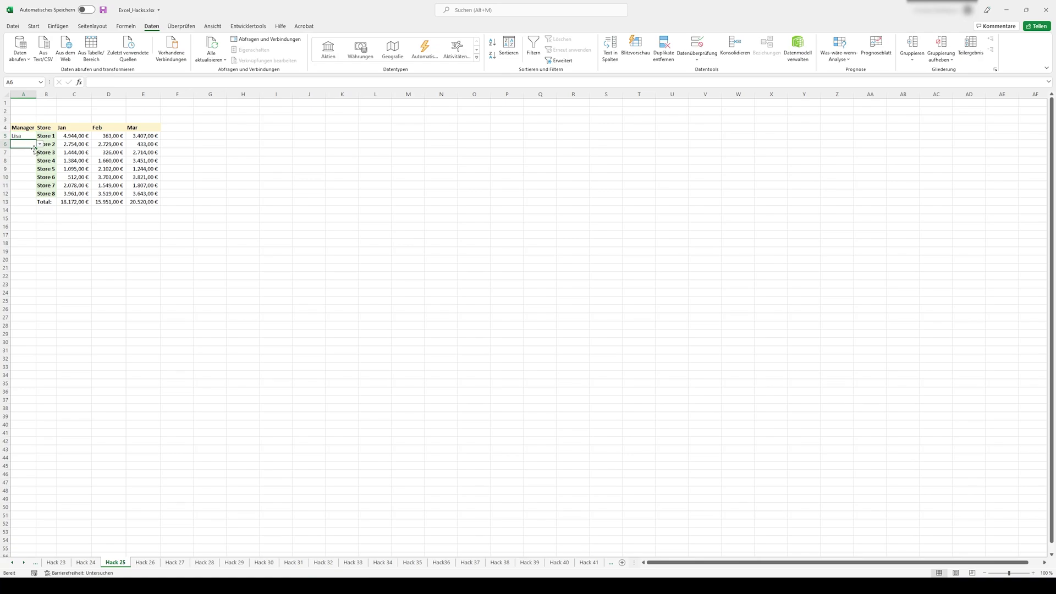
left_click(22, 145)
left_click(40, 144)
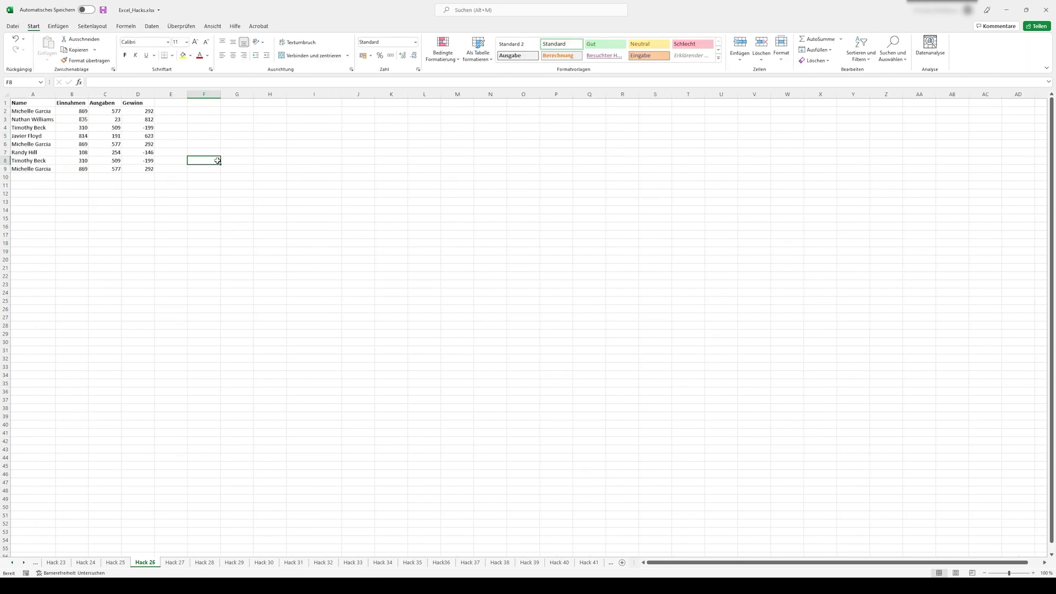
Run Duplikate entfernen on table A1:D9, leaving five unique entries.
left_click_drag(145, 168, 27, 103)
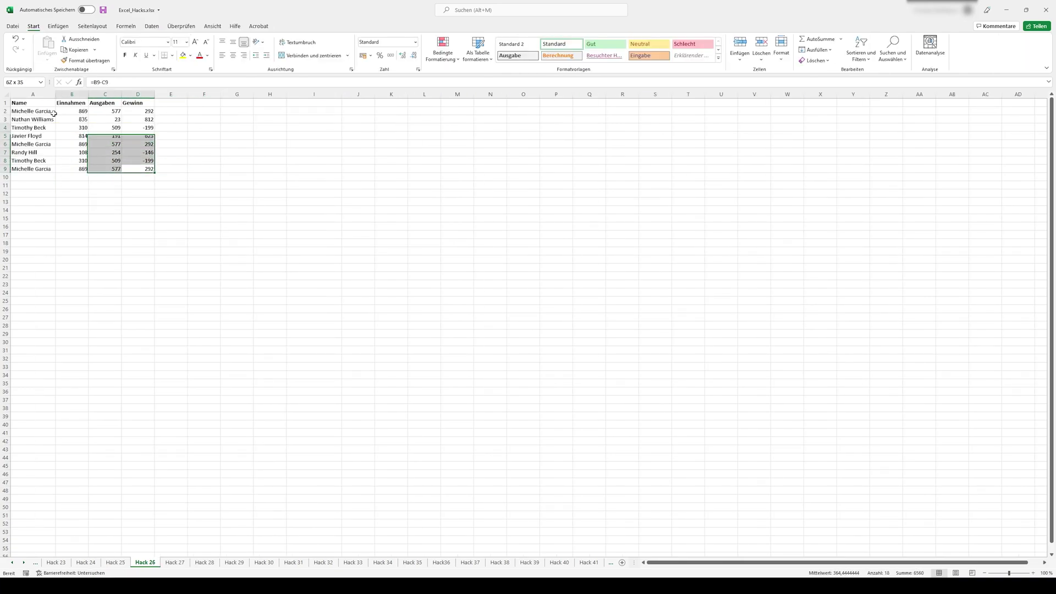
left_click(151, 26)
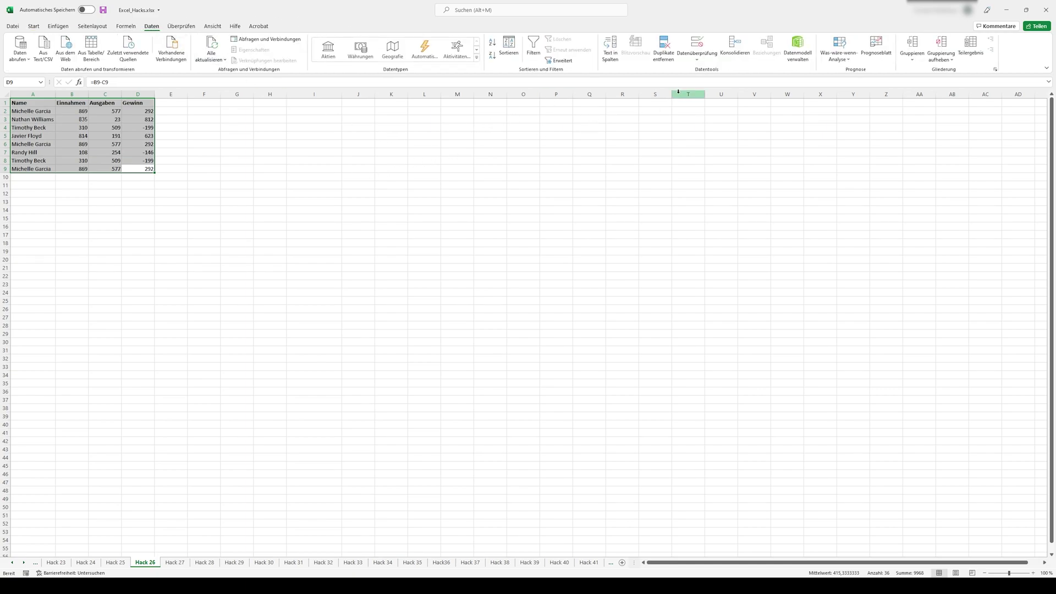
left_click(662, 58)
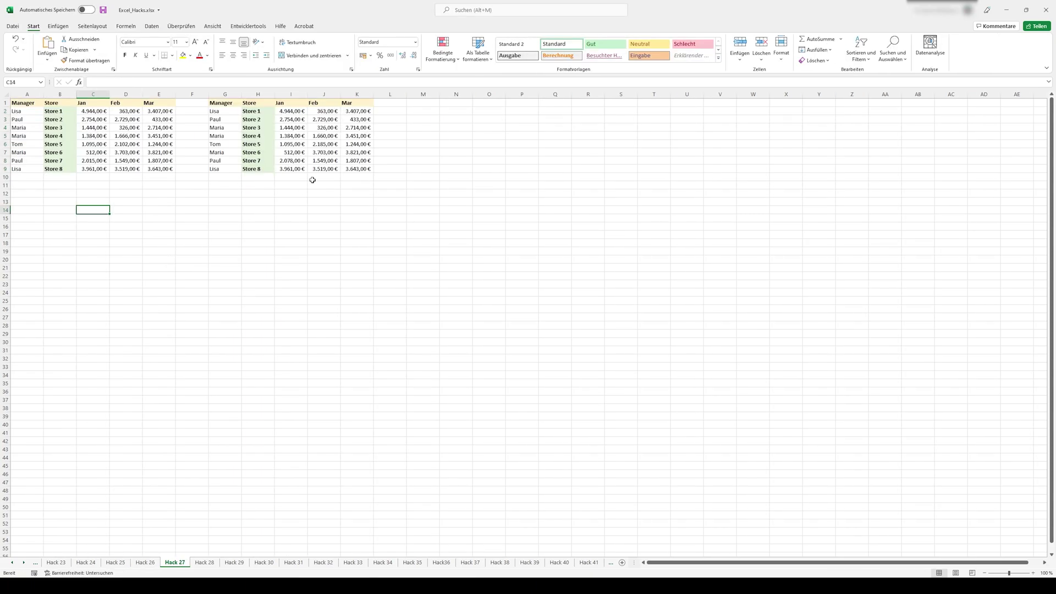
Highlight Doppelte Werte across A1:K9 with Hellroter Füllung 2.
left_click_drag(357, 169, 33, 103)
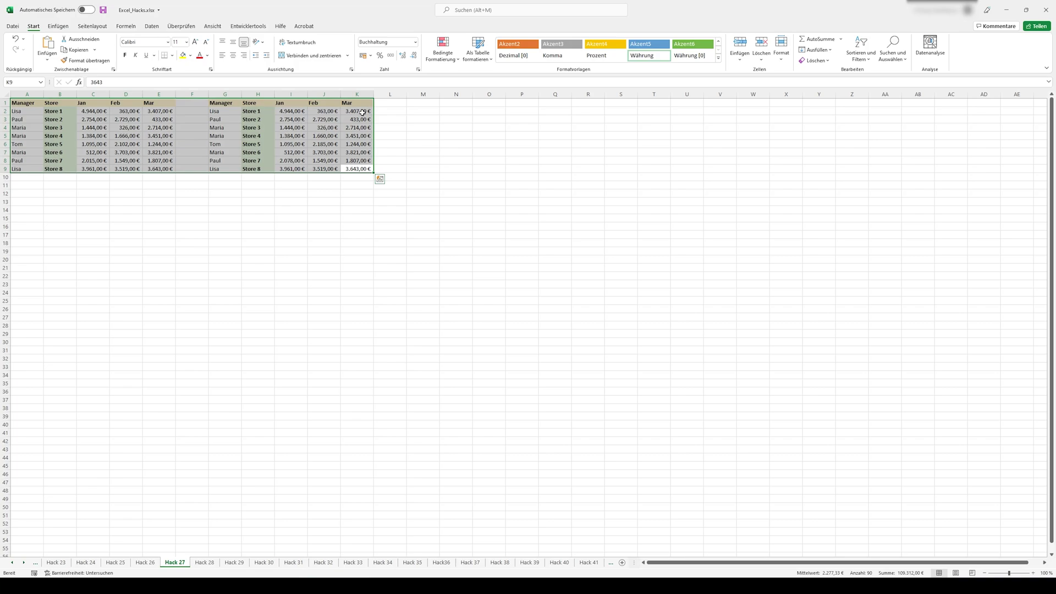
left_click(442, 51)
mouse_move(485, 77)
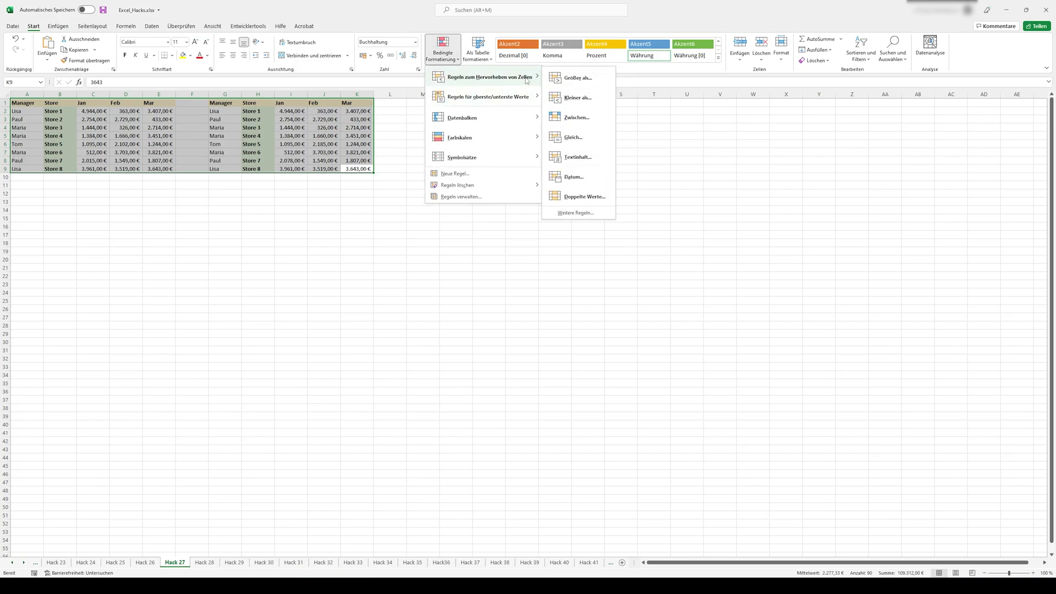
left_click(584, 196)
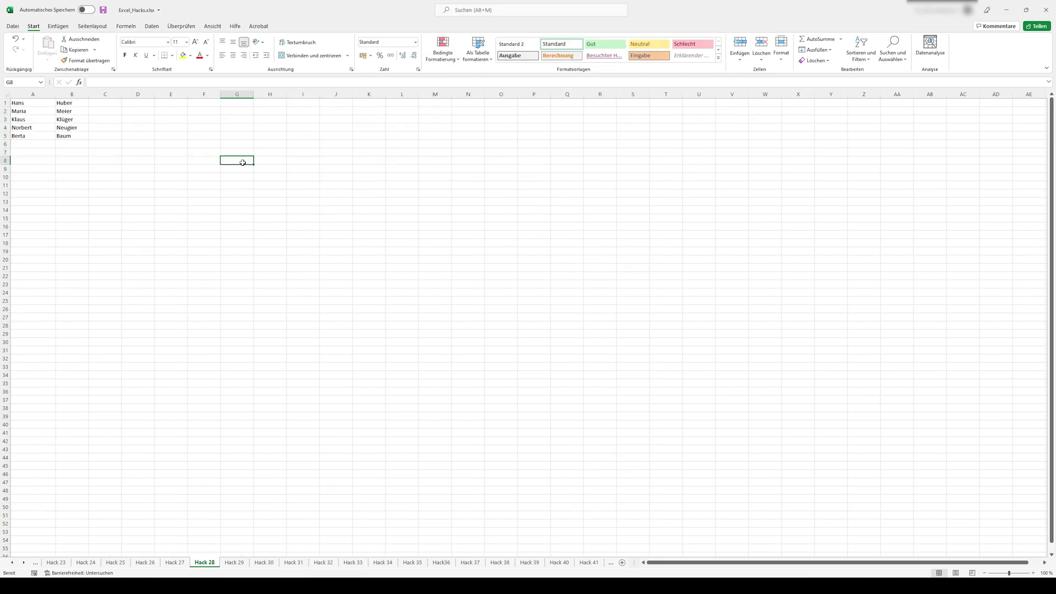
Enter the first two full names in C1 and C2, then accept Flash Fill for column C.
left_click(105, 103)
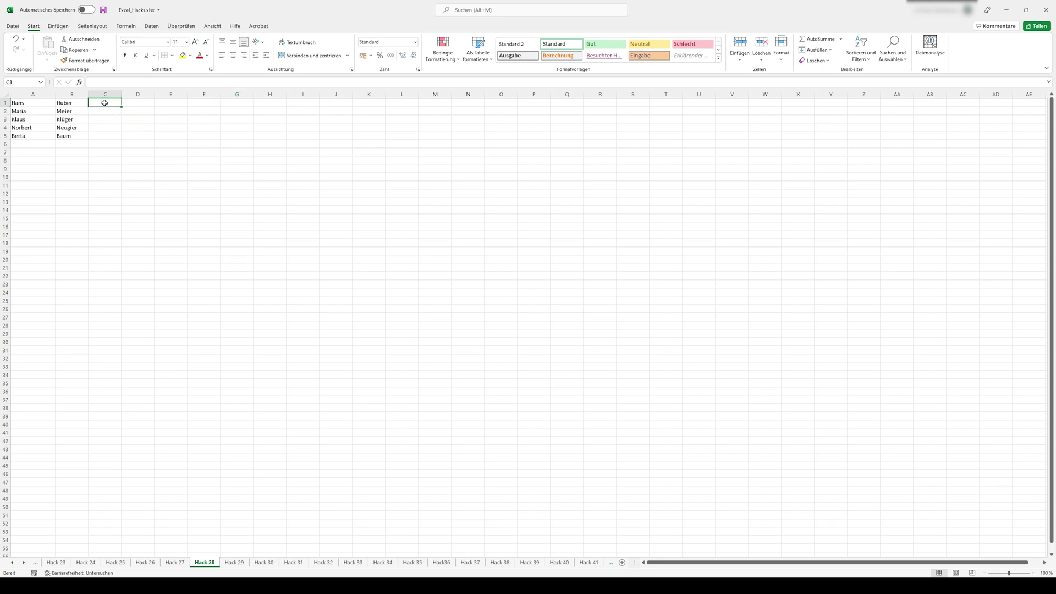
type("Hans Huber")
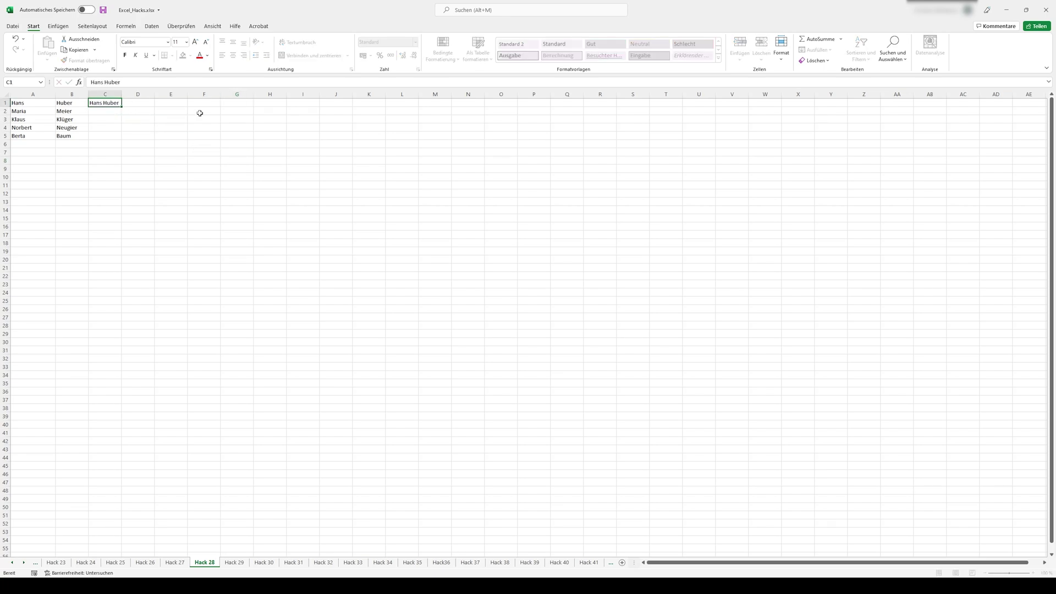
key("Return")
type("Maria Meier")
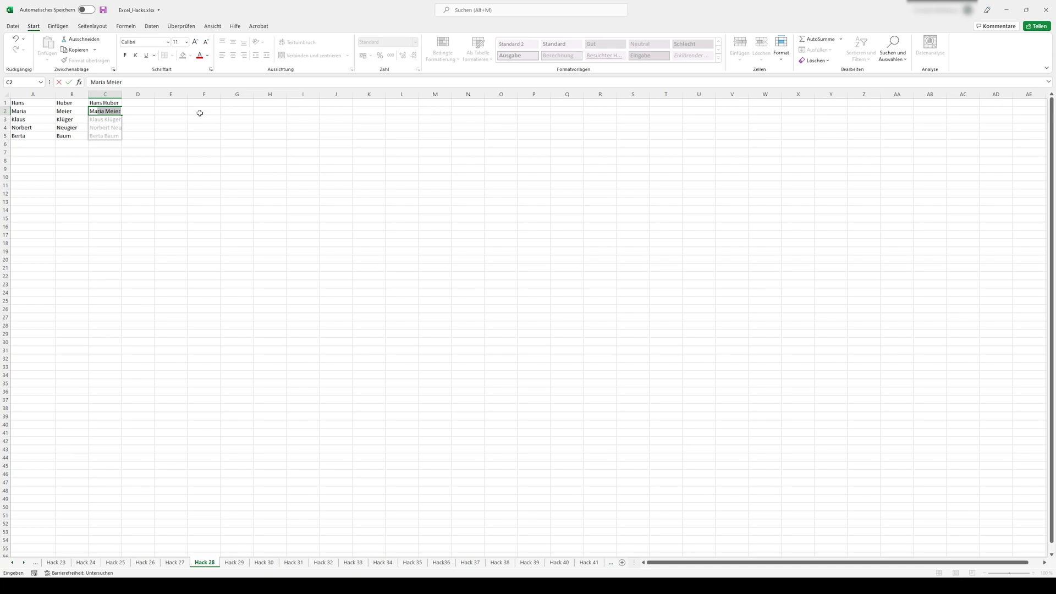
key("Return")
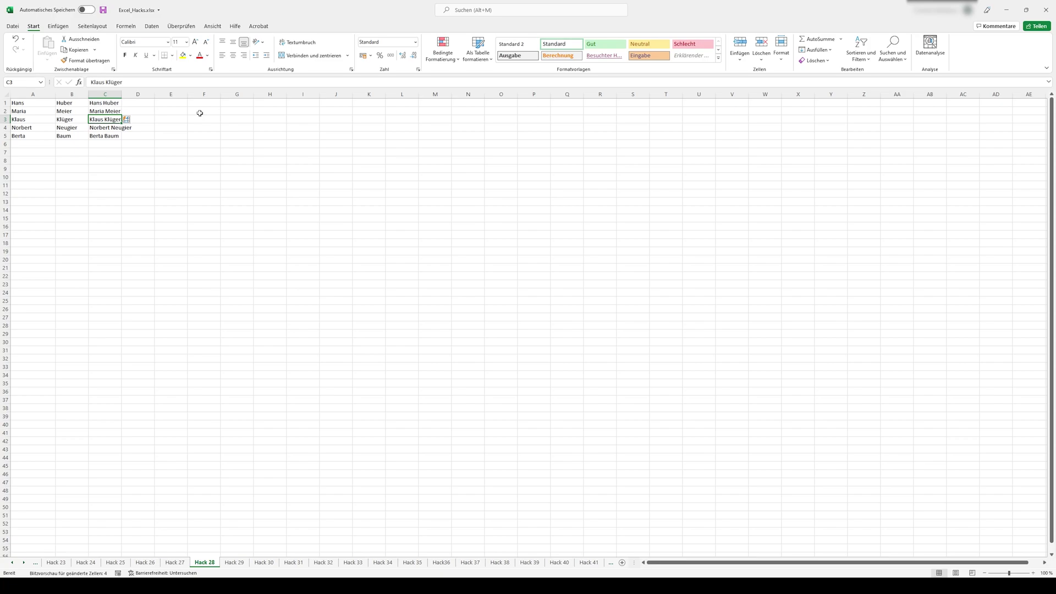
key("ctrl+Page_Down")
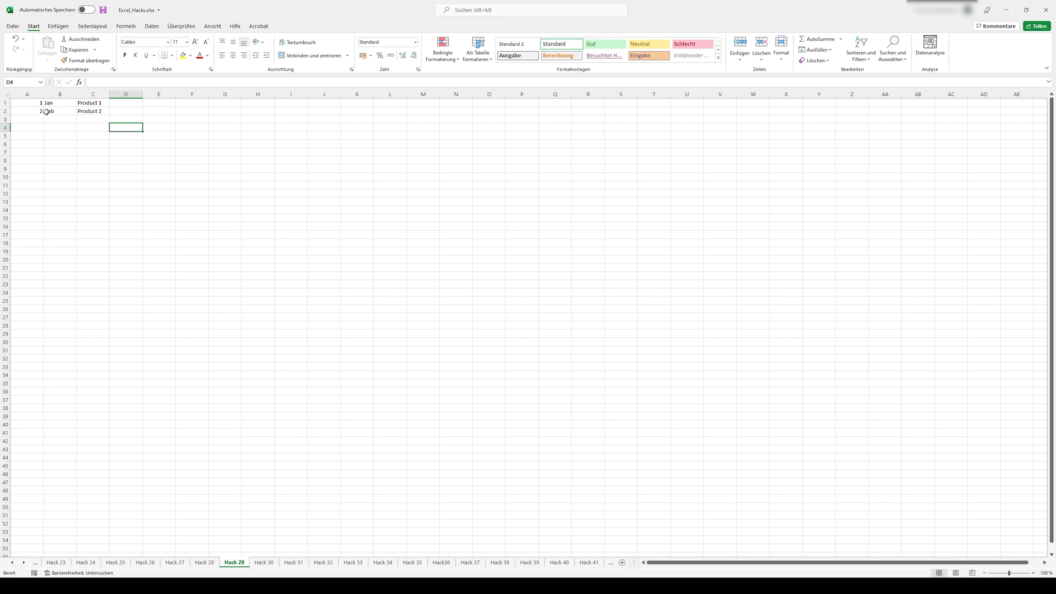
Fill the series from A2:C2 down to row 17, ending with 17, Mai, Product 17.
left_click_drag(36, 111, 112, 114)
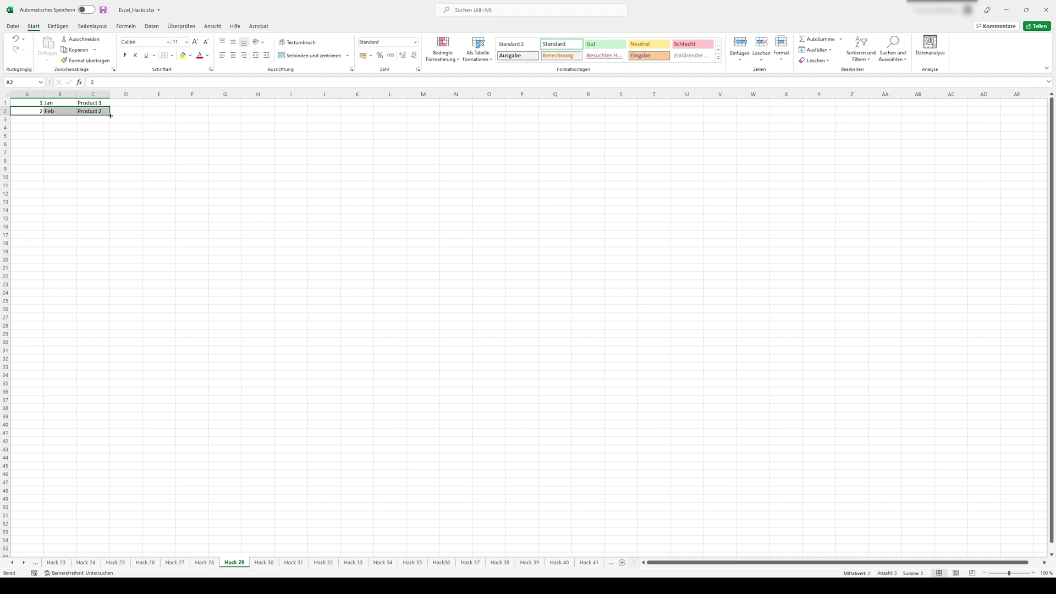
left_click_drag(110, 116, 110, 235)
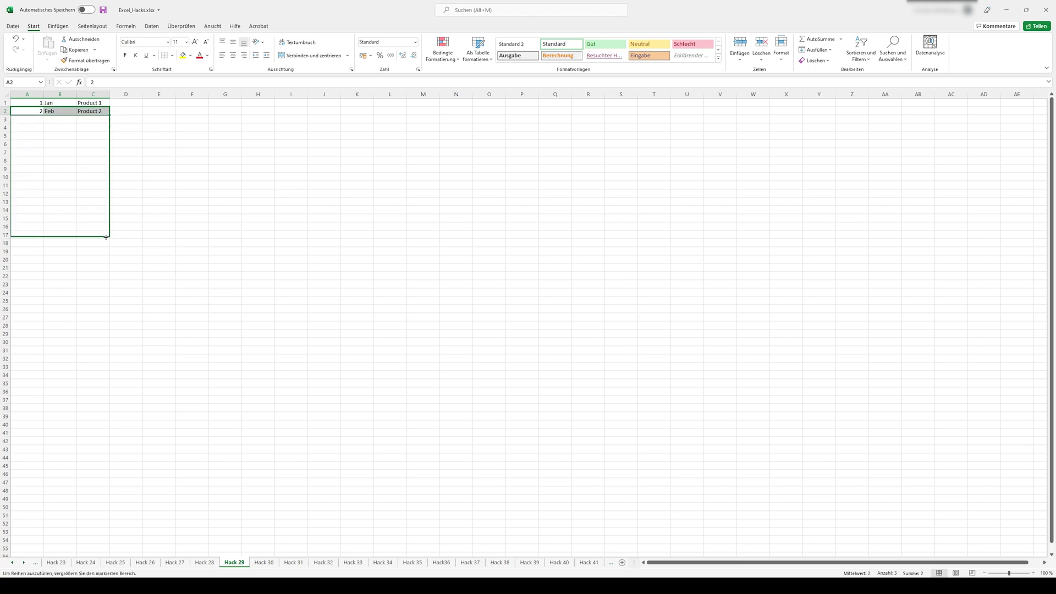
left_click(138, 218)
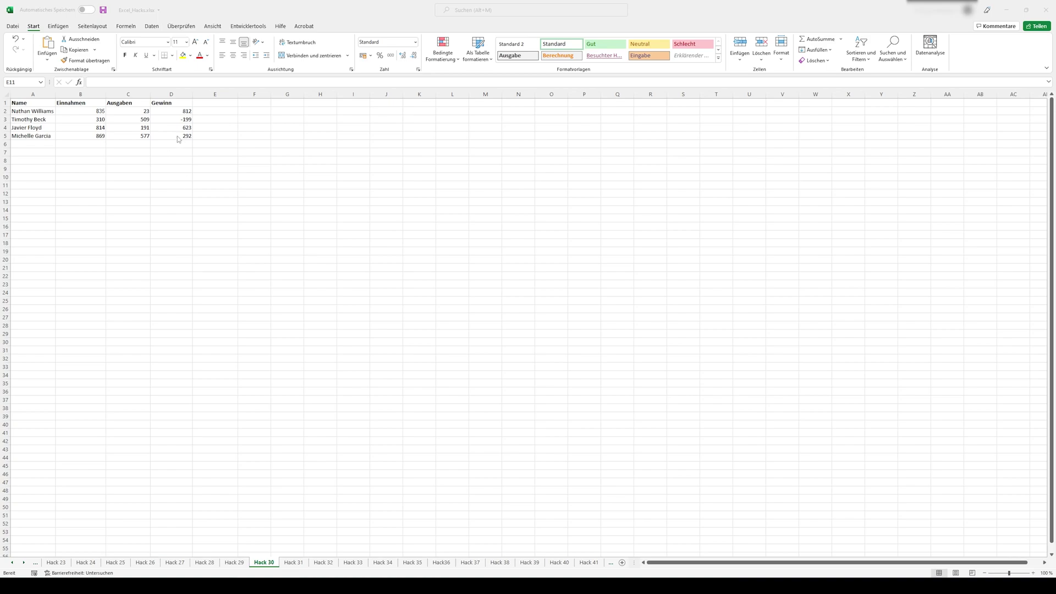
Copy table A1:D5 and paste it transposed at D10:H13 with names across.
left_click_drag(178, 136, 45, 108)
key("ctrl+c")
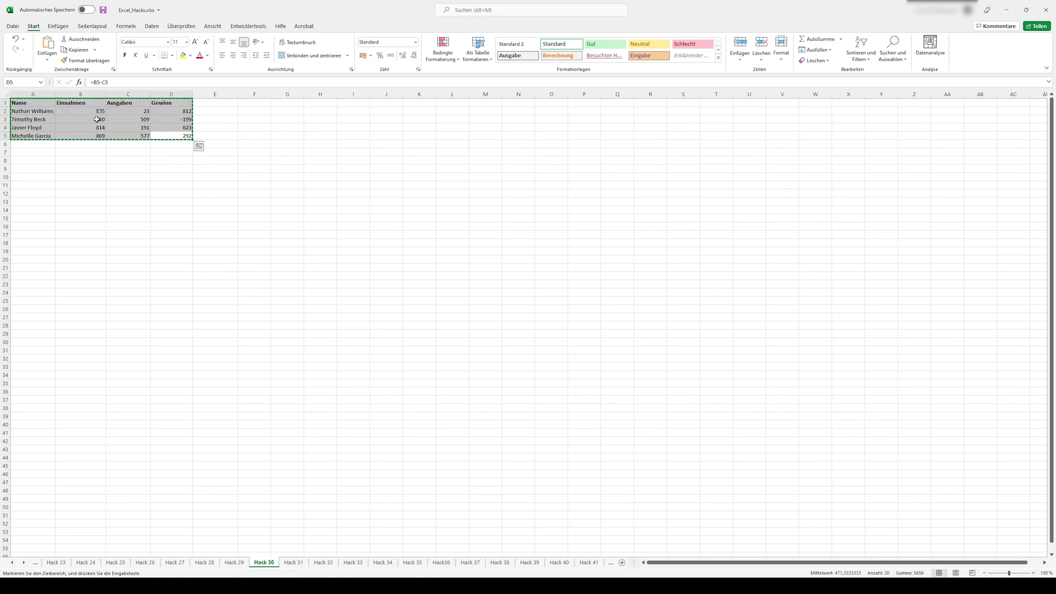
left_click(156, 175)
right_click(157, 175)
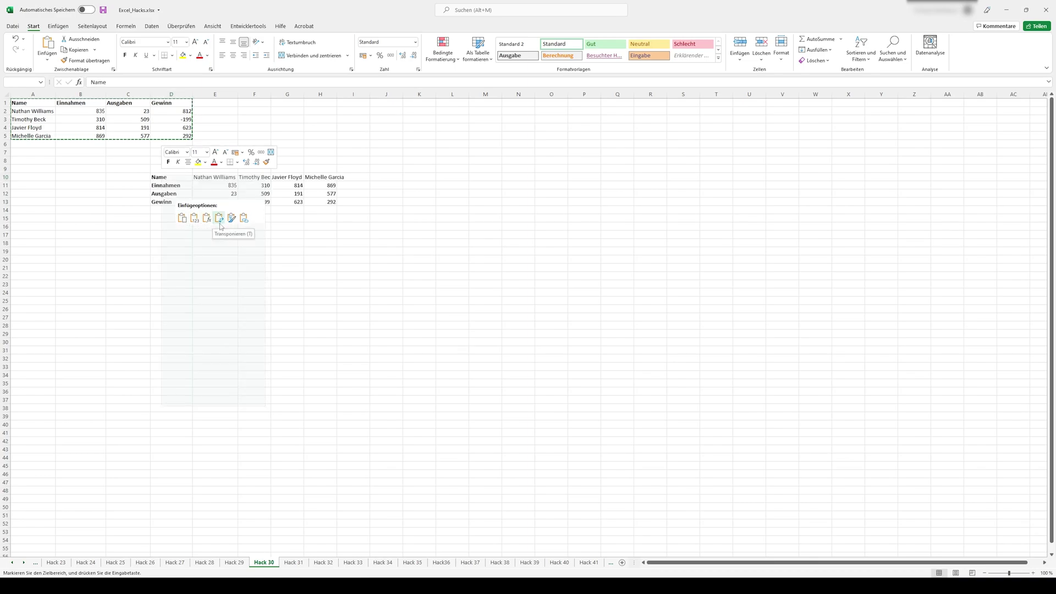
left_click(219, 218)
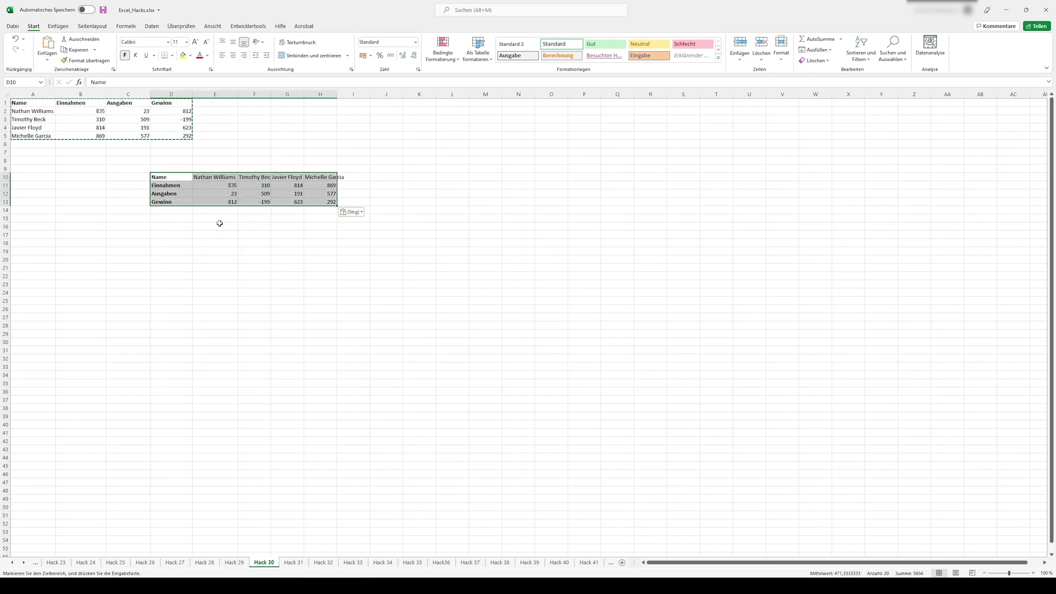
left_click(279, 238)
key("ctrl+Page_Down")
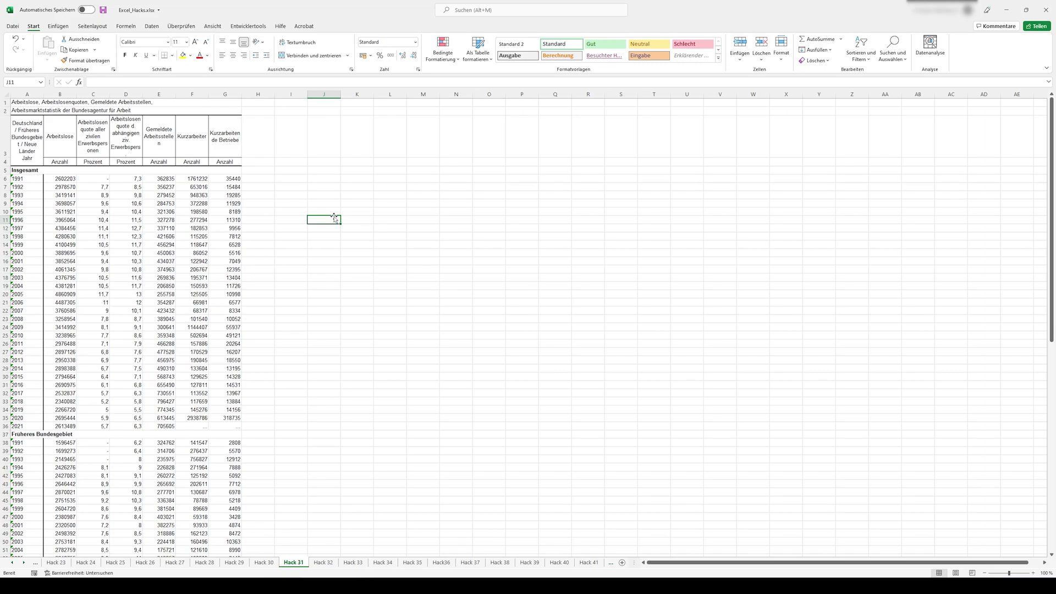
Freeze the title and header rows 1–4 of the Hack 31 table with Fenster fixieren.
left_click_drag(225, 162, 16, 103)
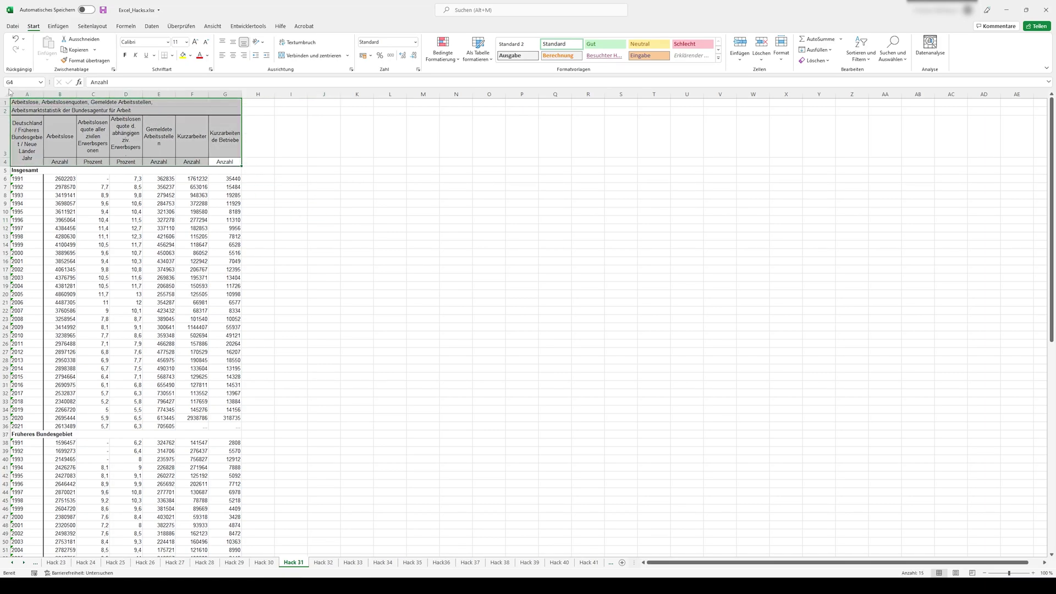
left_click(212, 26)
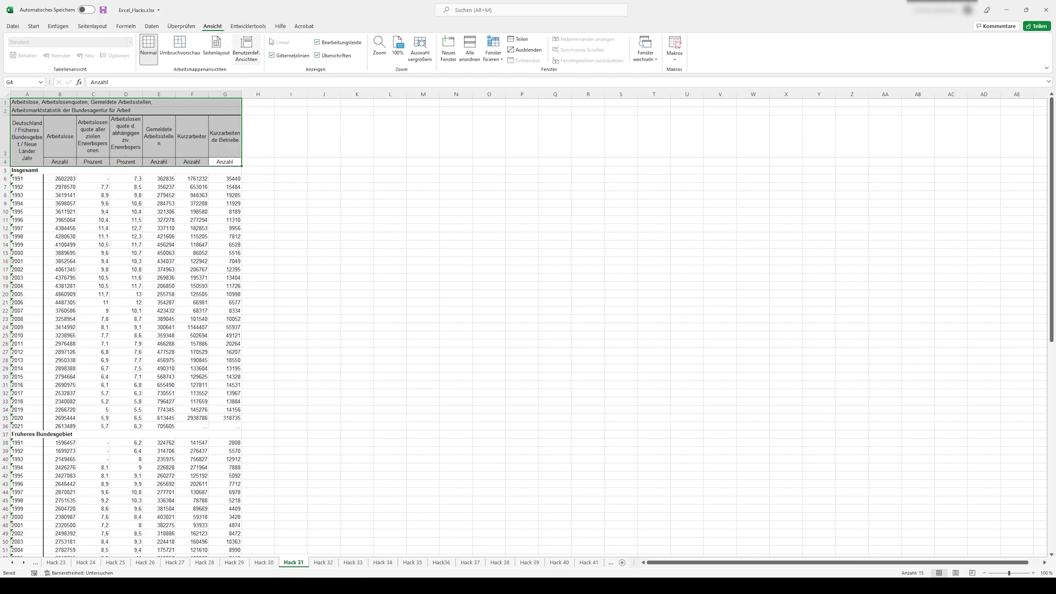
left_click(492, 54)
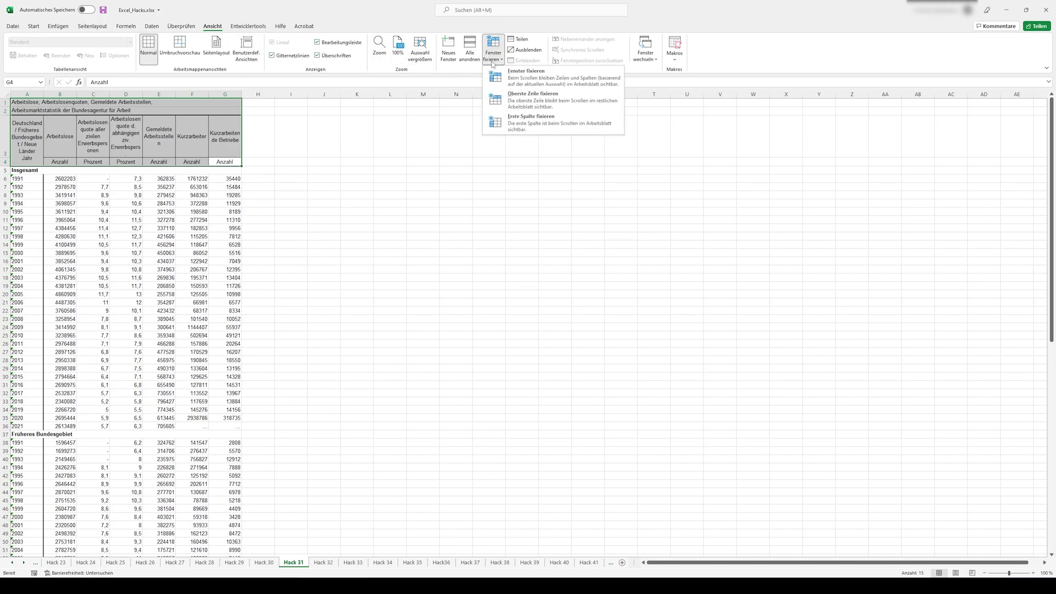
left_click(547, 79)
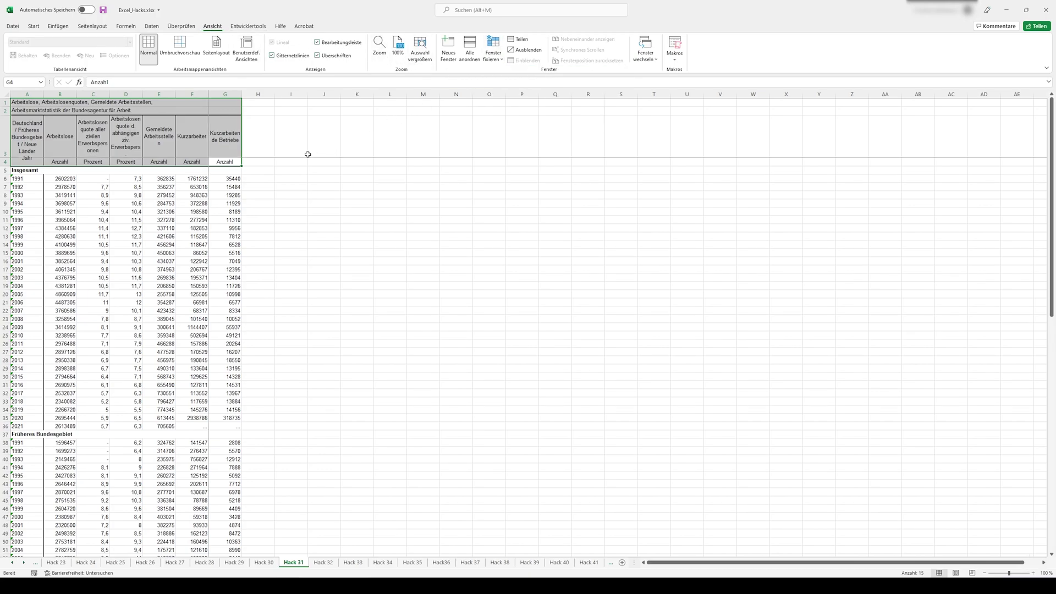
left_click(285, 165)
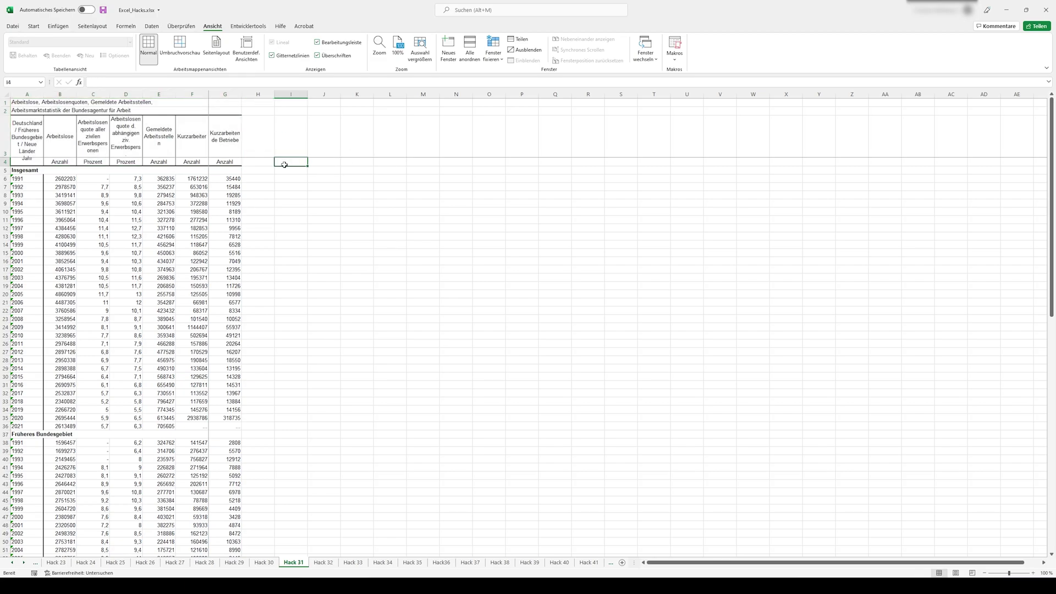
Scroll down through the yearly data to confirm the header rows stay visible.
scroll(285, 164, "down", 1)
scroll(283, 163, "down", 1)
scroll(285, 167, "down", 1)
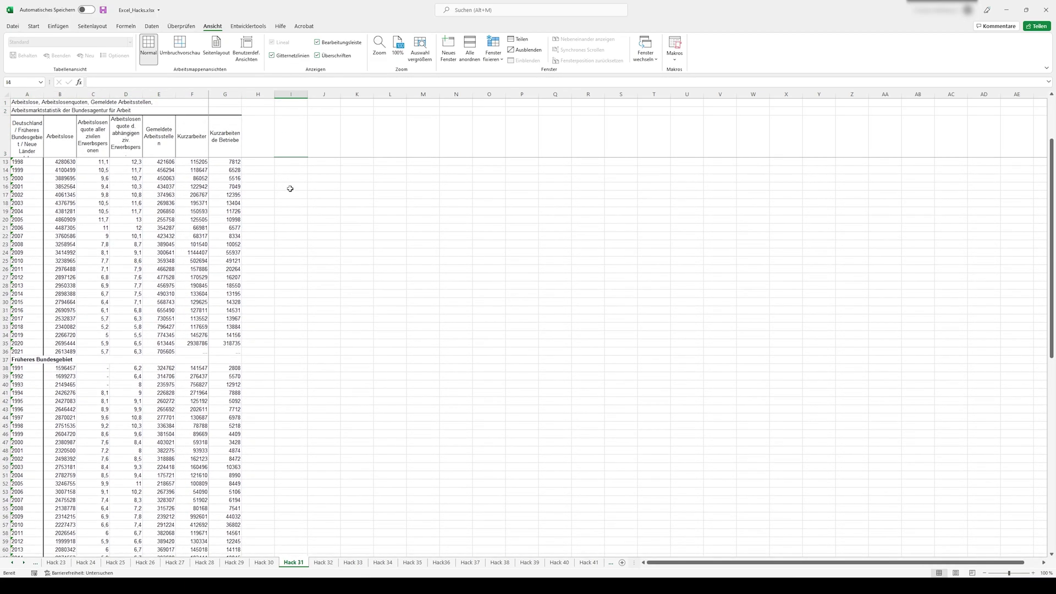
scroll(290, 188, "down", 1)
scroll(290, 211, "down", 1)
scroll(290, 210, "down", 1)
scroll(289, 210, "down", 1)
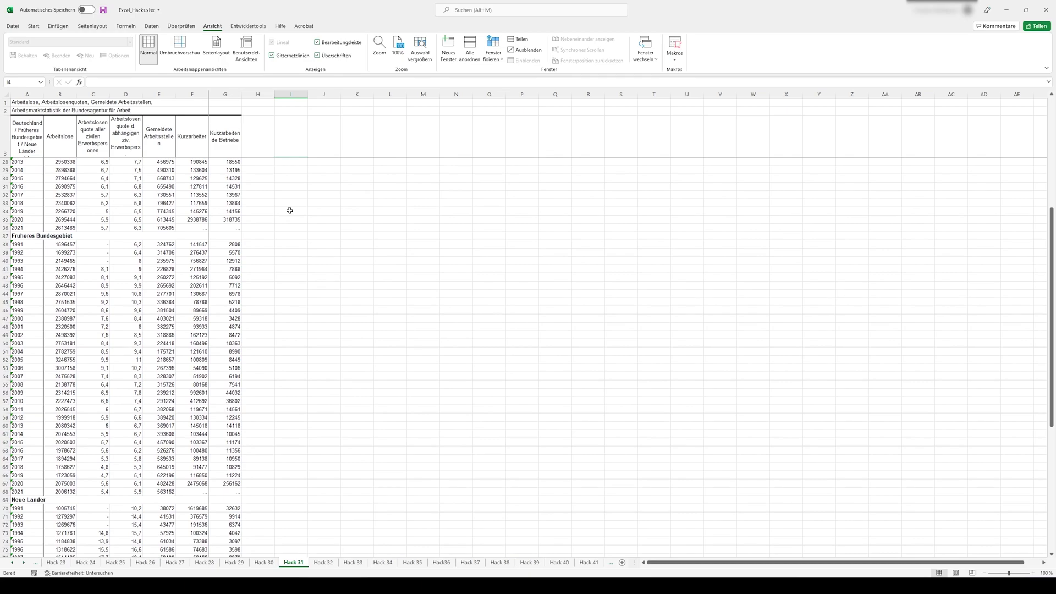
scroll(290, 210, "down", 2)
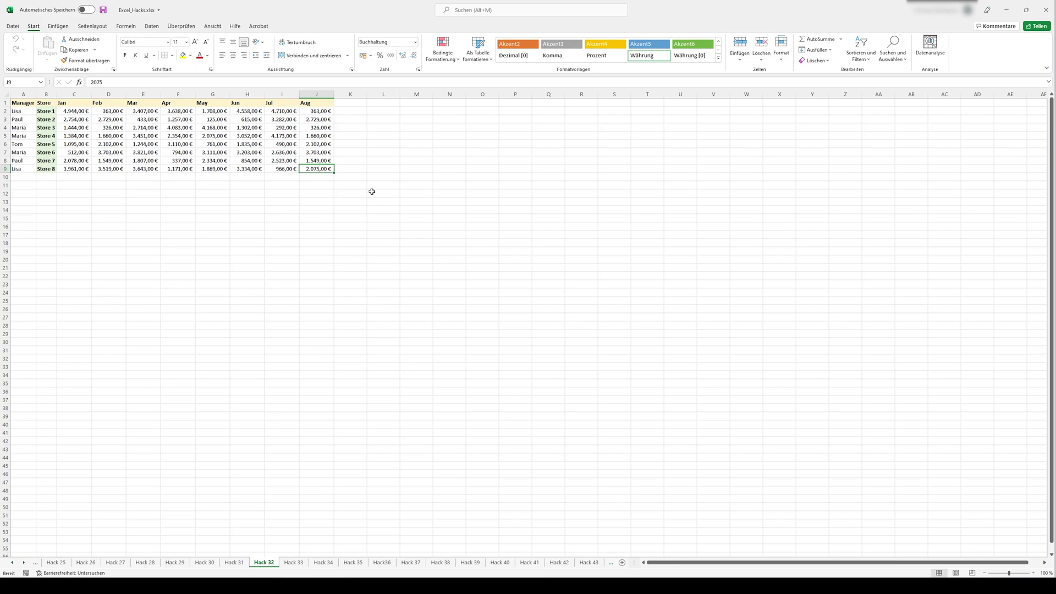
From the store data A1:J9, insert the recommended 'Summe von Feb bis Manager' PivotTable.
left_click_drag(317, 169, 22, 103)
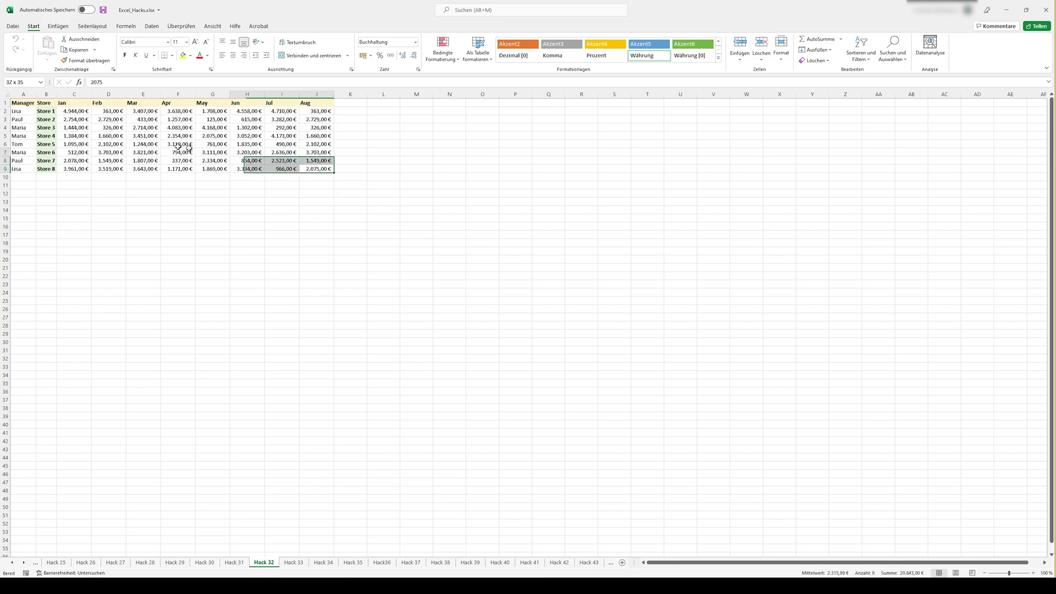
left_click(58, 26)
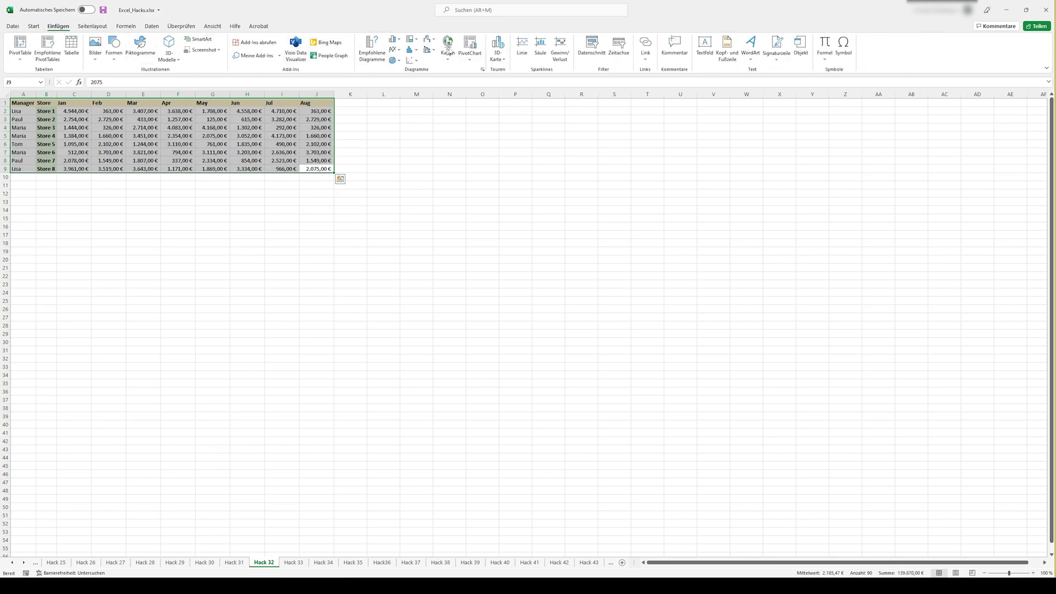
left_click(49, 49)
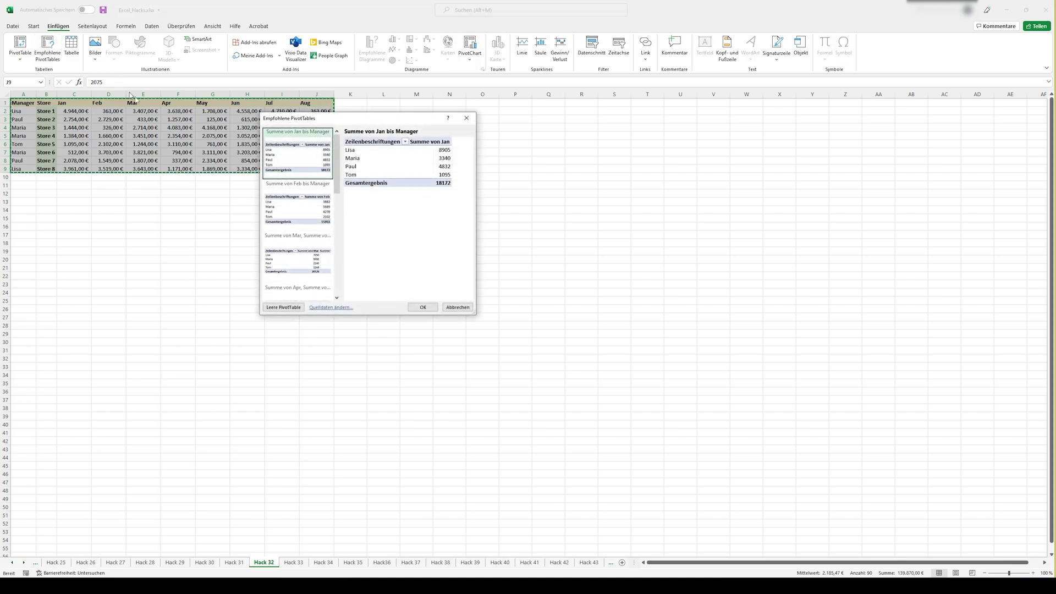
left_click(302, 205)
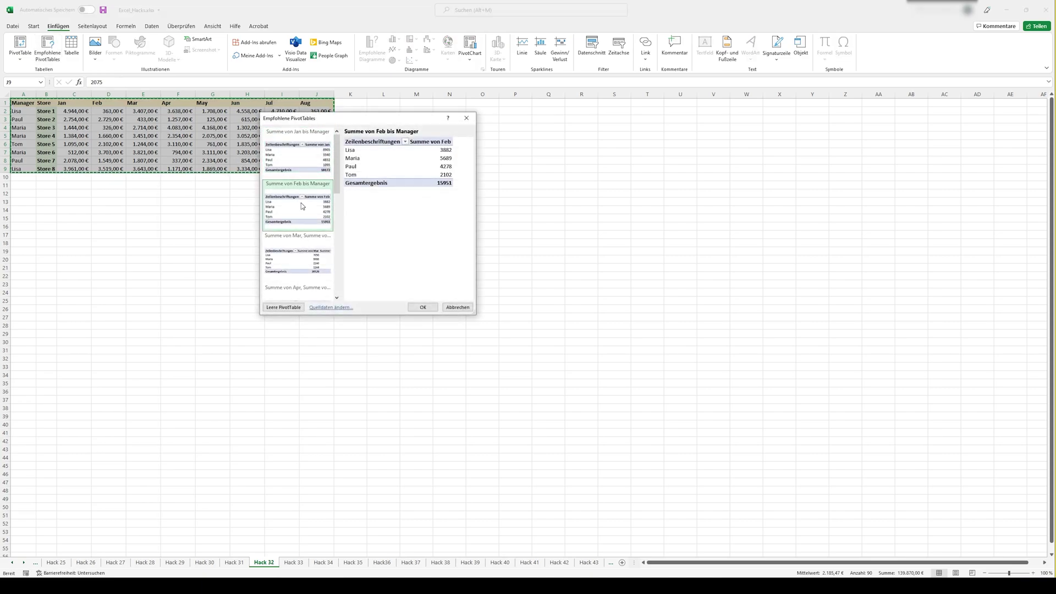
double_click(280, 203)
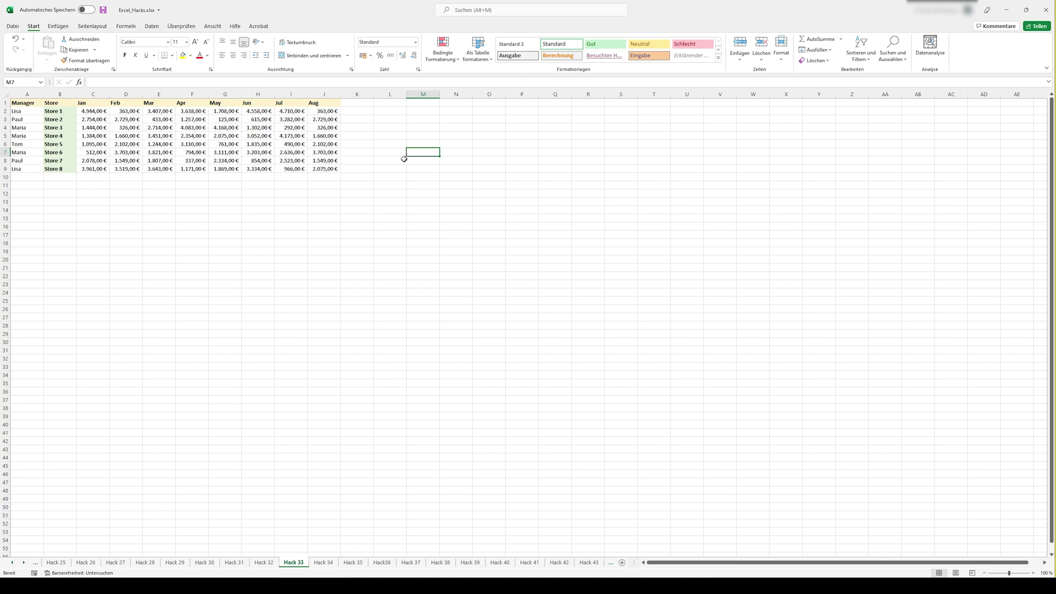
Convert the store sales range A1:J9 into a table with headers.
left_click_drag(324, 168, 22, 103)
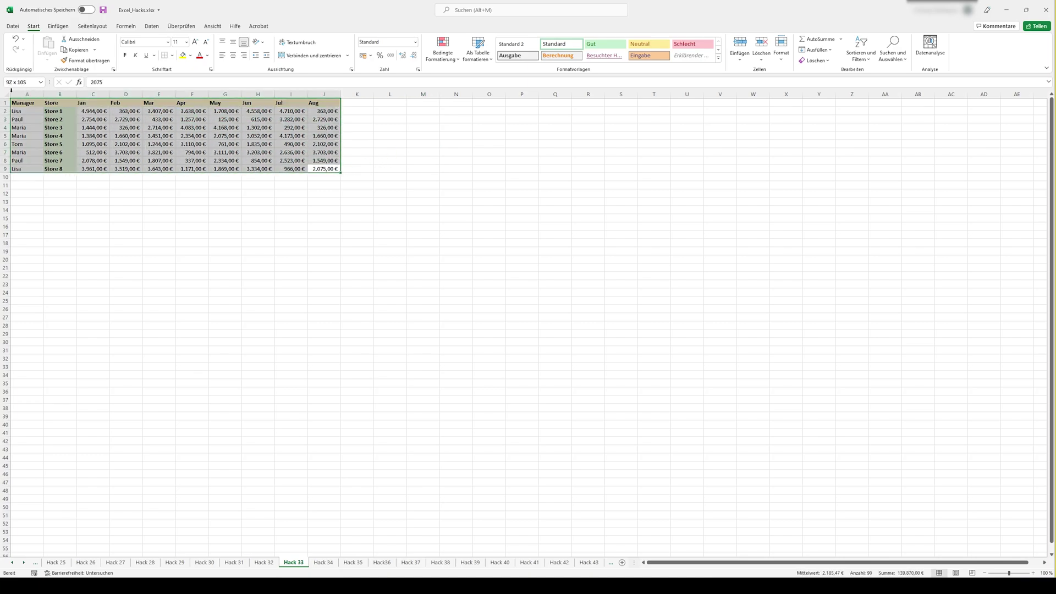
left_click(58, 26)
left_click(72, 47)
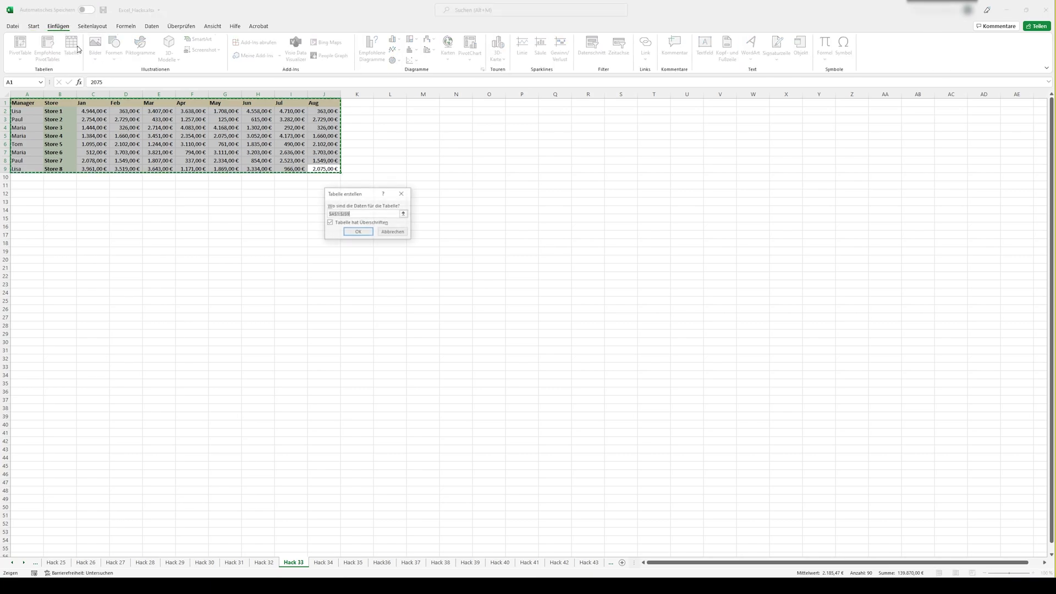
left_click(356, 232)
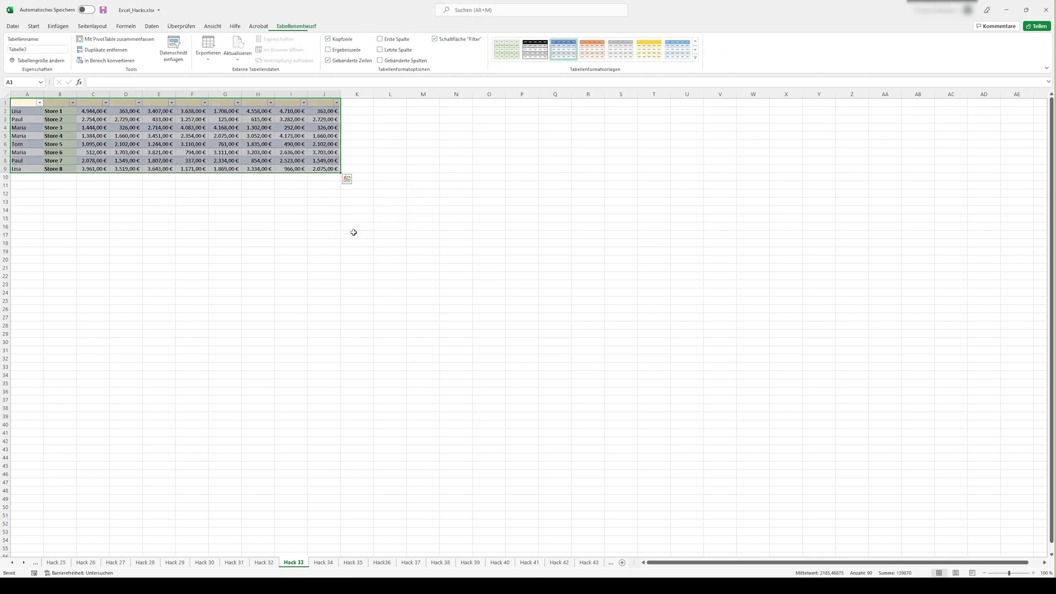
left_click(320, 210)
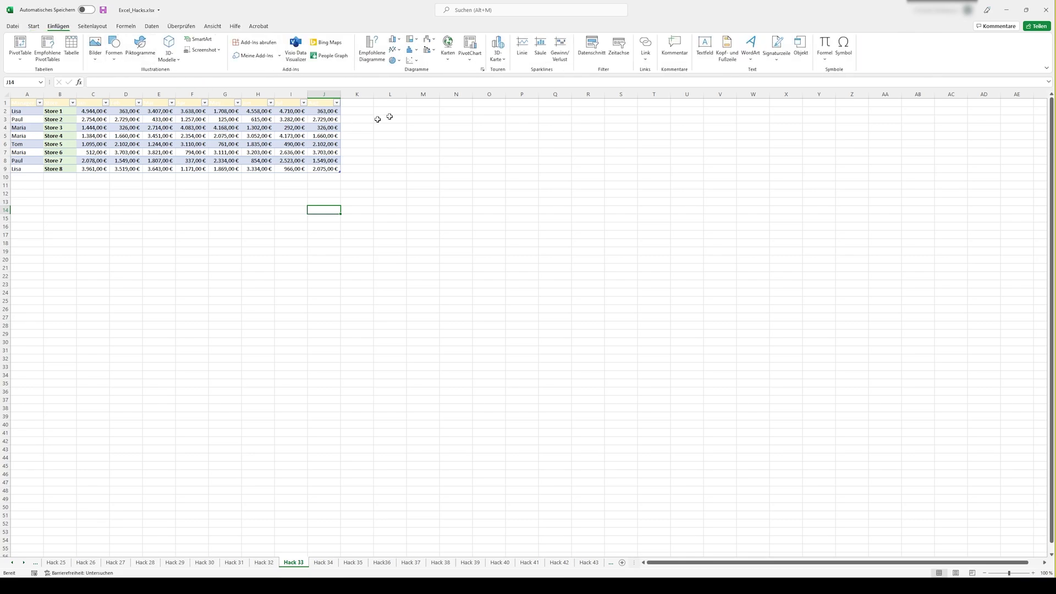
Add Manager and Store slicers to the table and place them side by side.
left_click(292, 136)
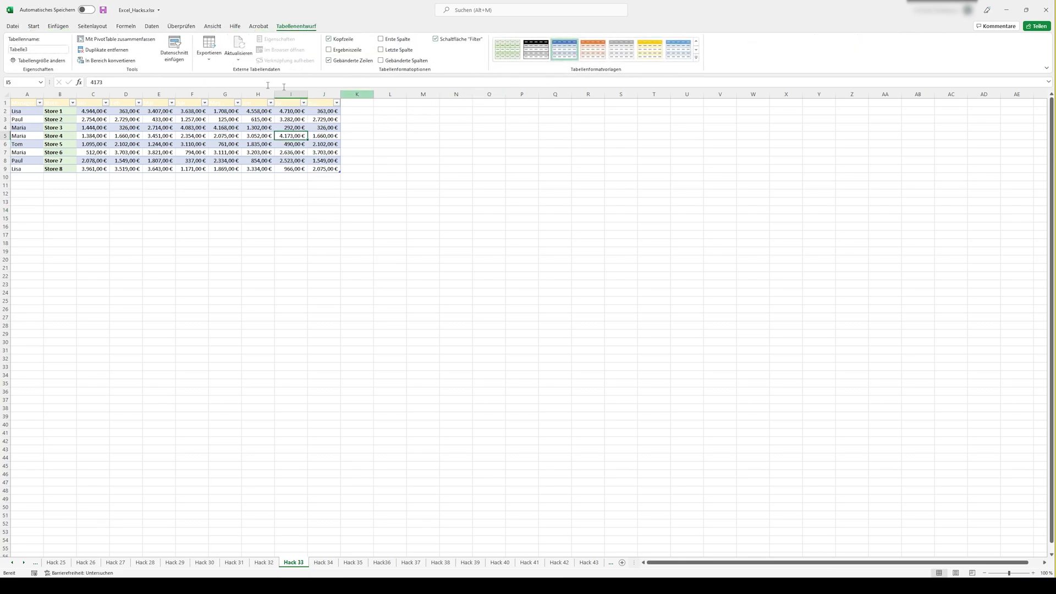
left_click(58, 26)
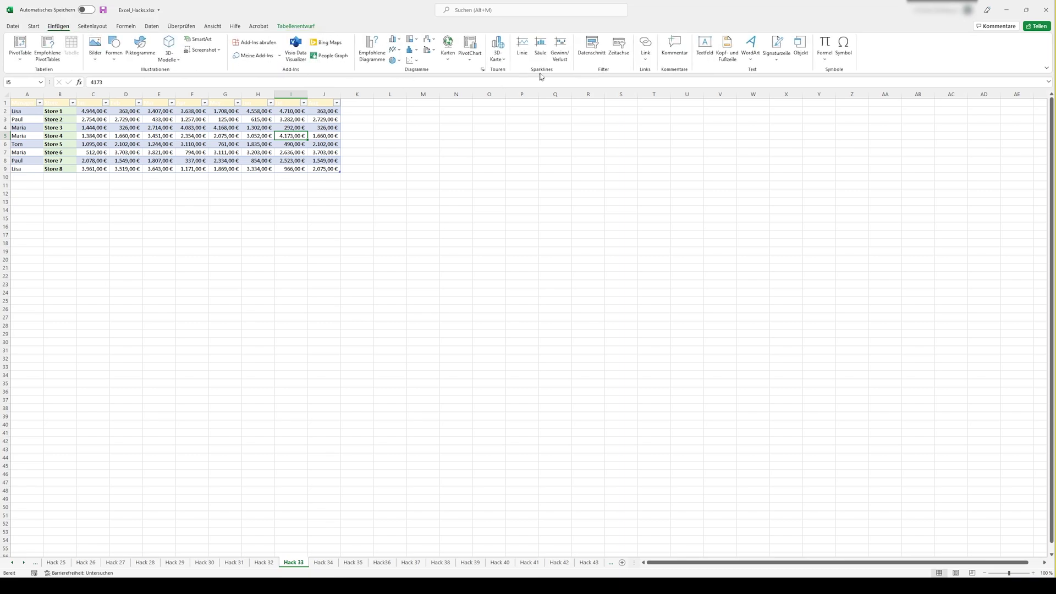
left_click(595, 60)
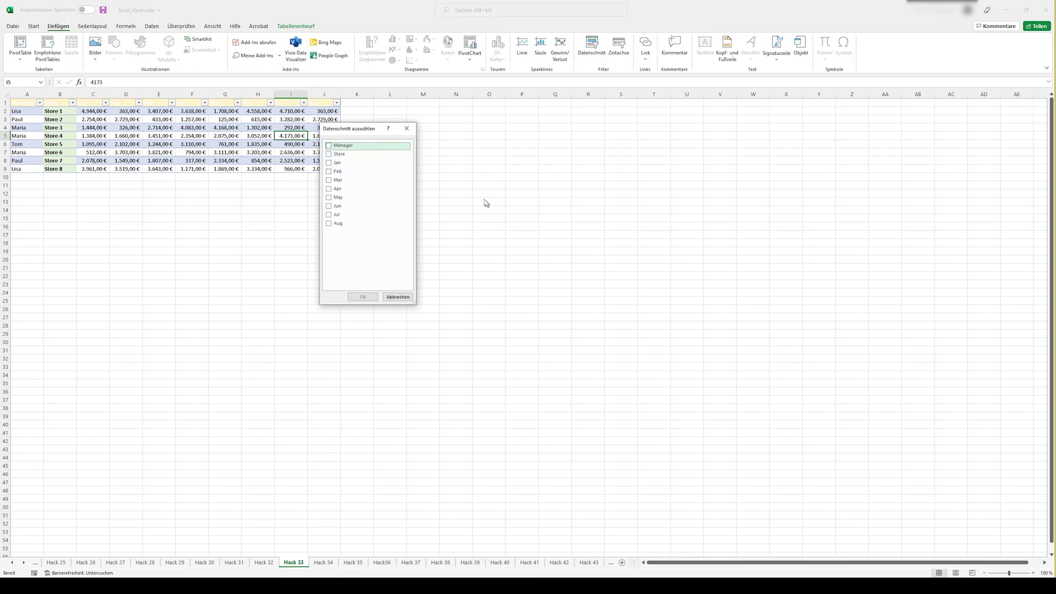
left_click(330, 146)
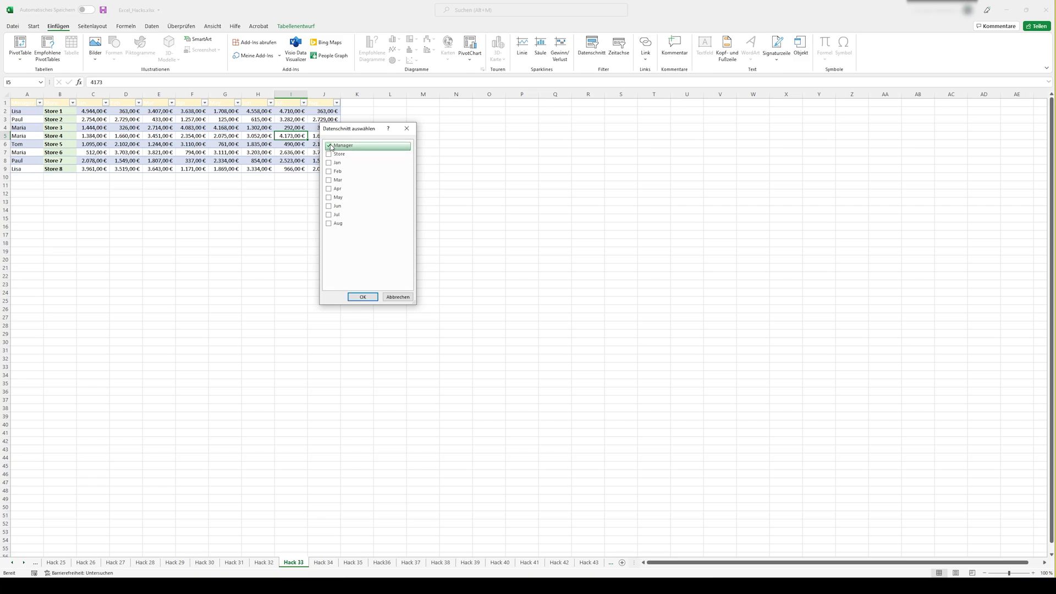
left_click(329, 154)
left_click(363, 297)
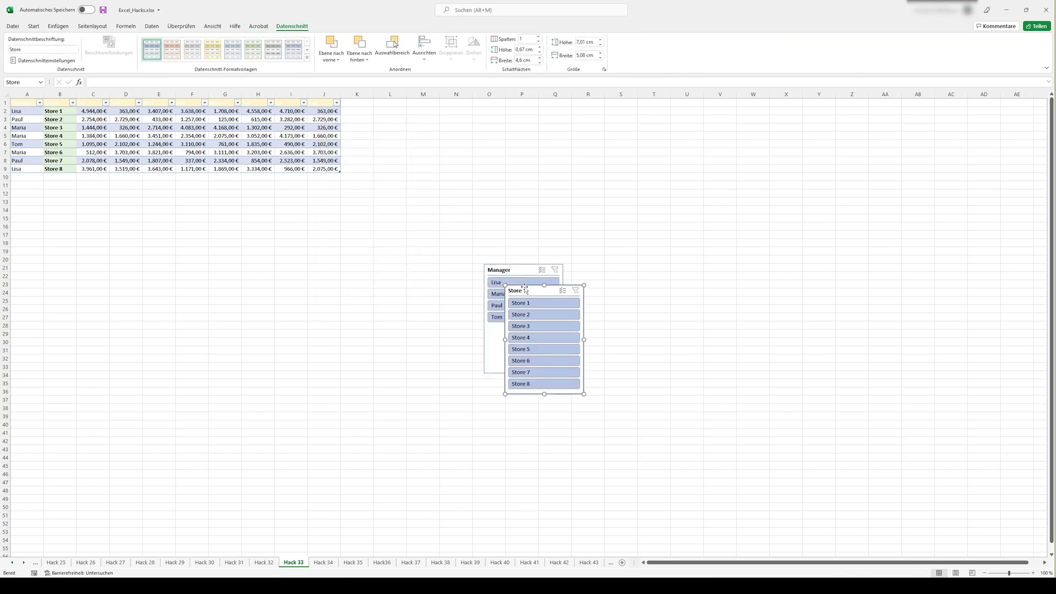
left_click_drag(525, 287, 582, 270)
Filter the table by one manager and Store 1, then switch to another manager.
left_click(523, 282)
left_click(604, 283)
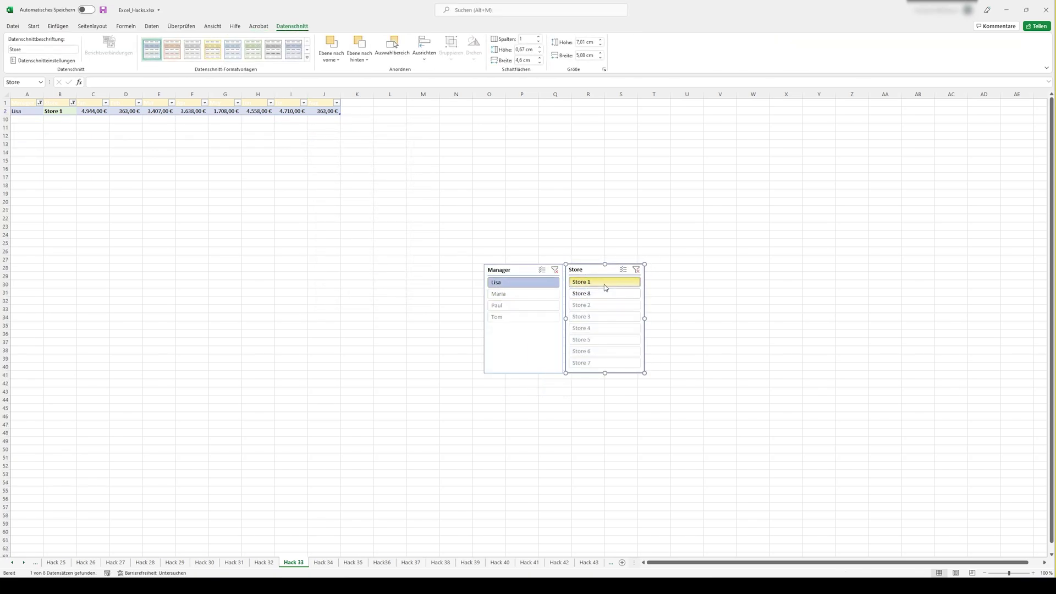
left_click(537, 294)
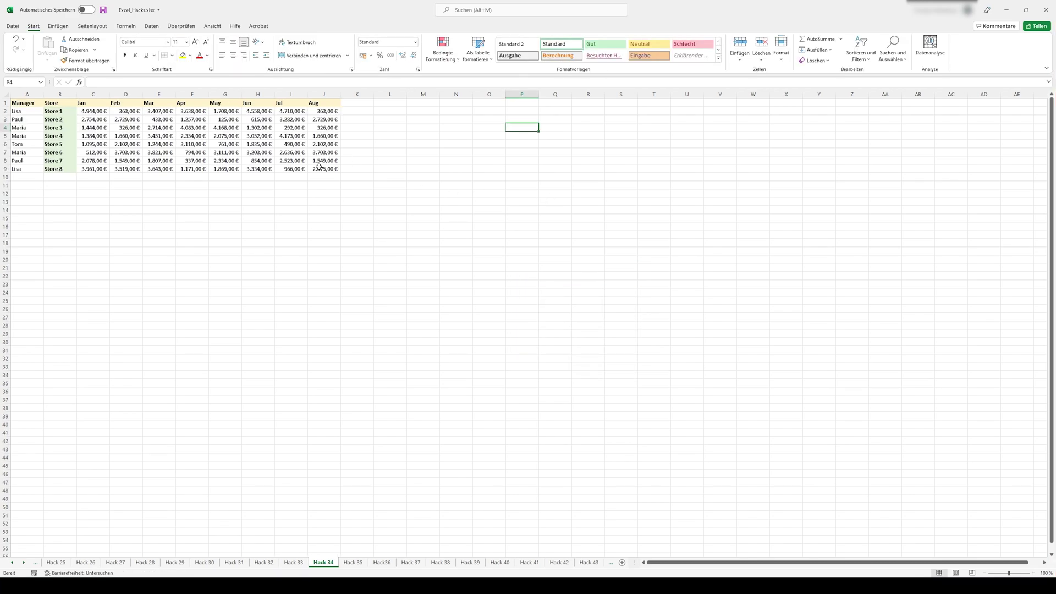
Highlight the C2:J9 sales values greater than 3000 in light red.
left_click_drag(324, 169, 93, 111)
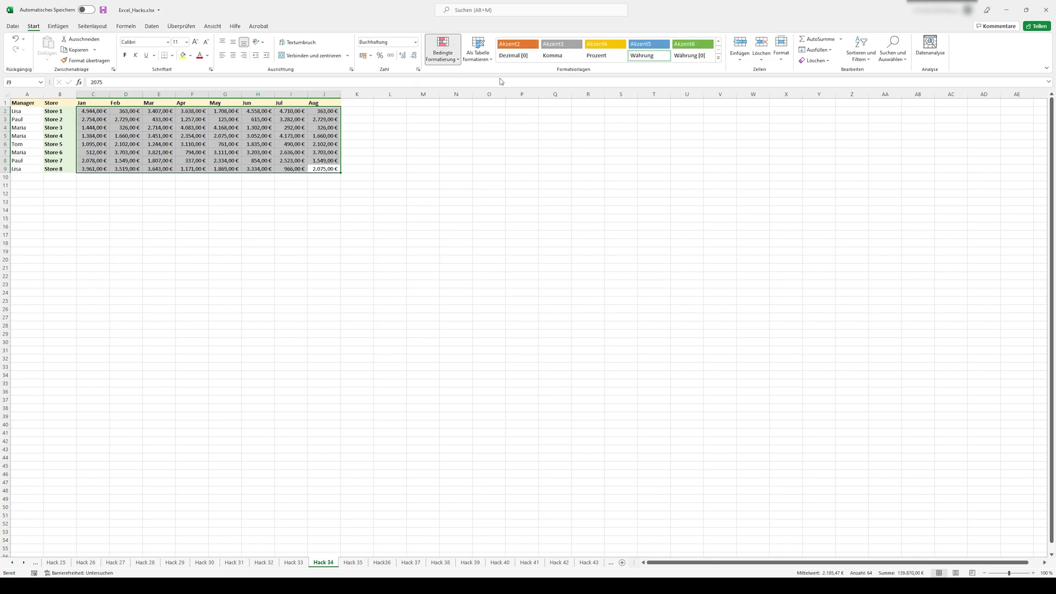
key("alt+r")
key("l")
key("h")
key("g")
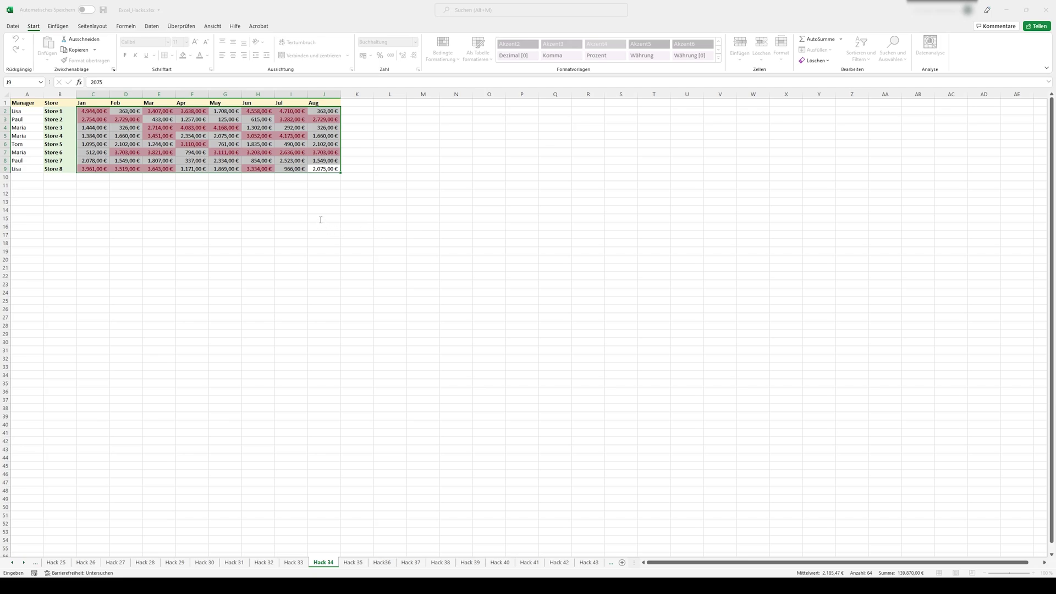
type("3000")
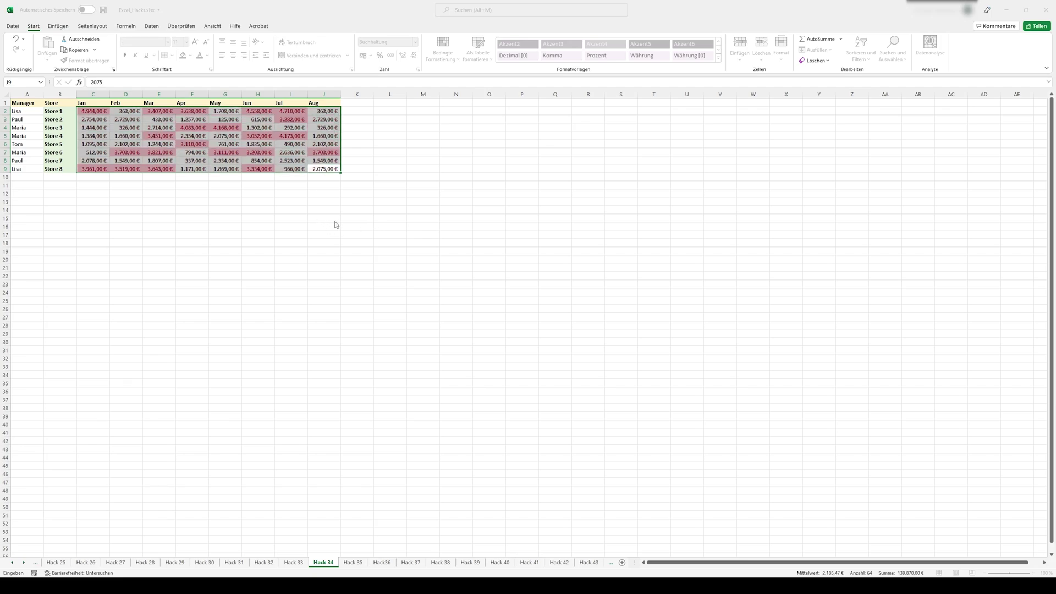
key("Return")
left_click(407, 163)
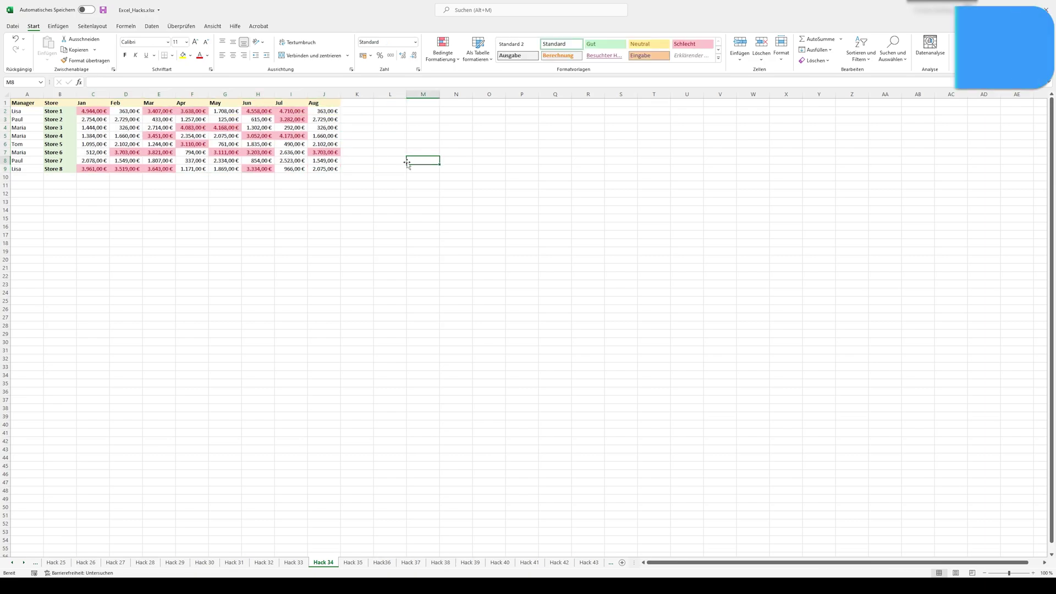
On Hack 35, enter =WENN(C10>20000;"Ja";"Nein") in C12 as the overperformance check.
key("ctrl+Page_Down")
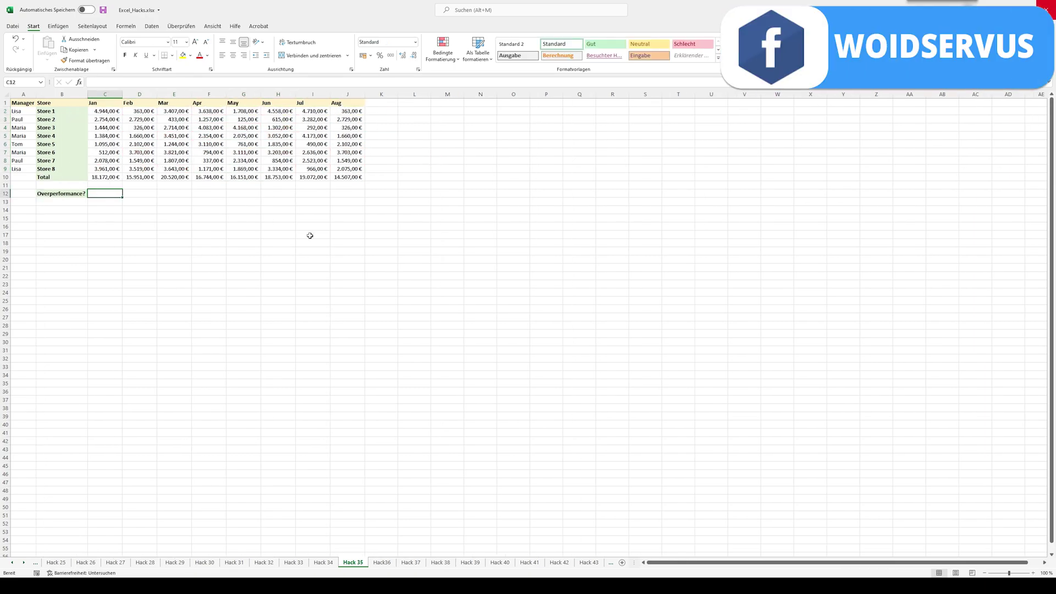
type("=WENN")
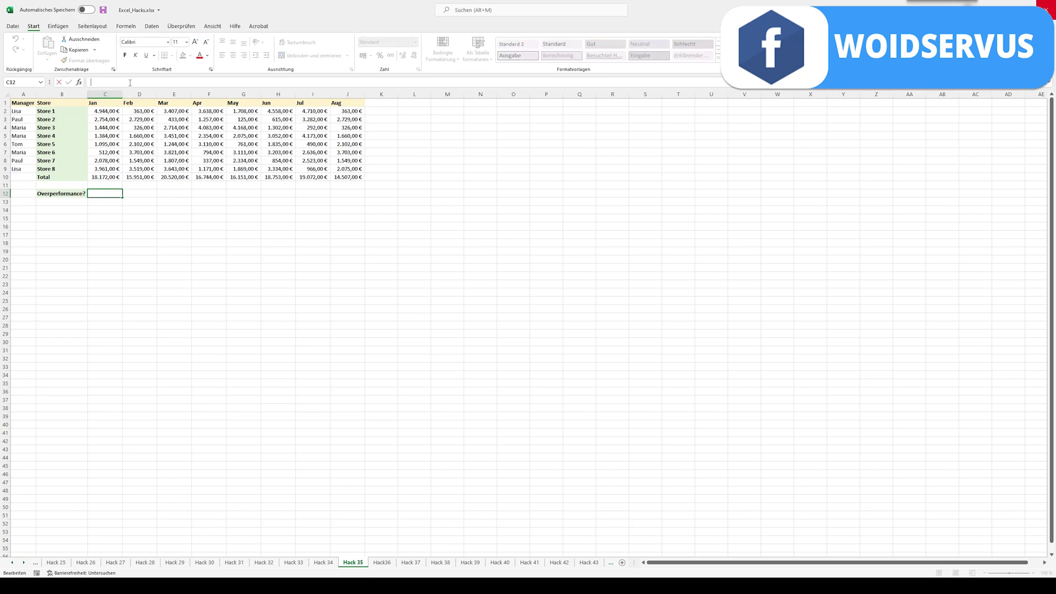
type("(")
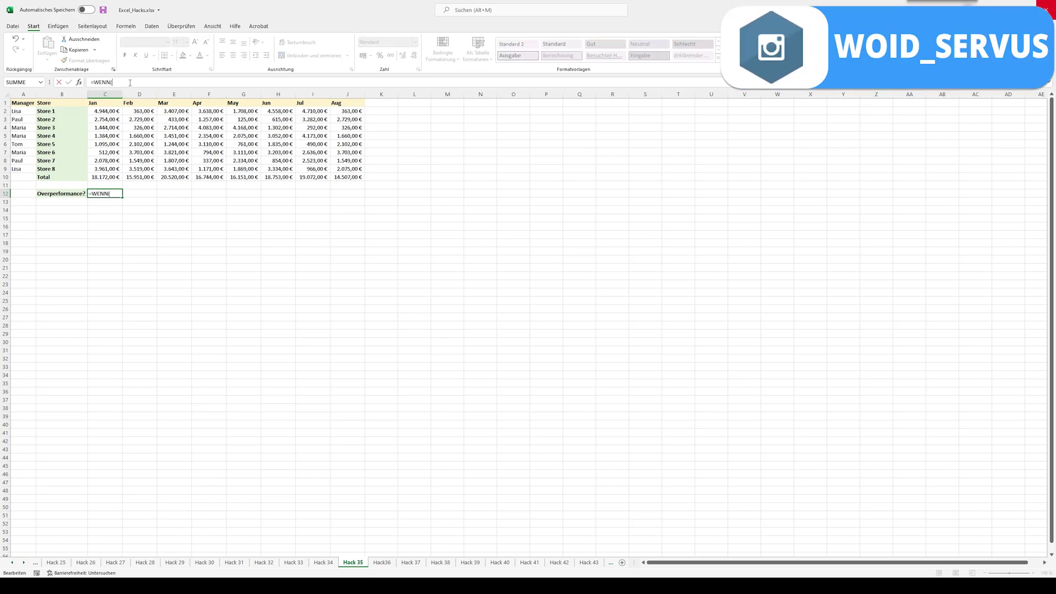
left_click(105, 176)
type(">20000;\"J")
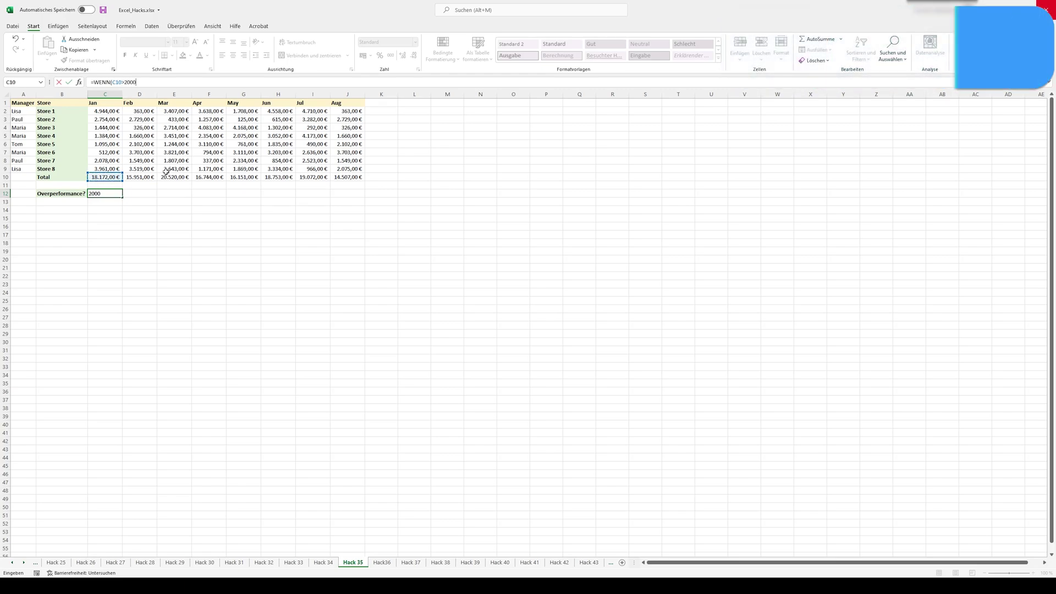
type("a\";\"")
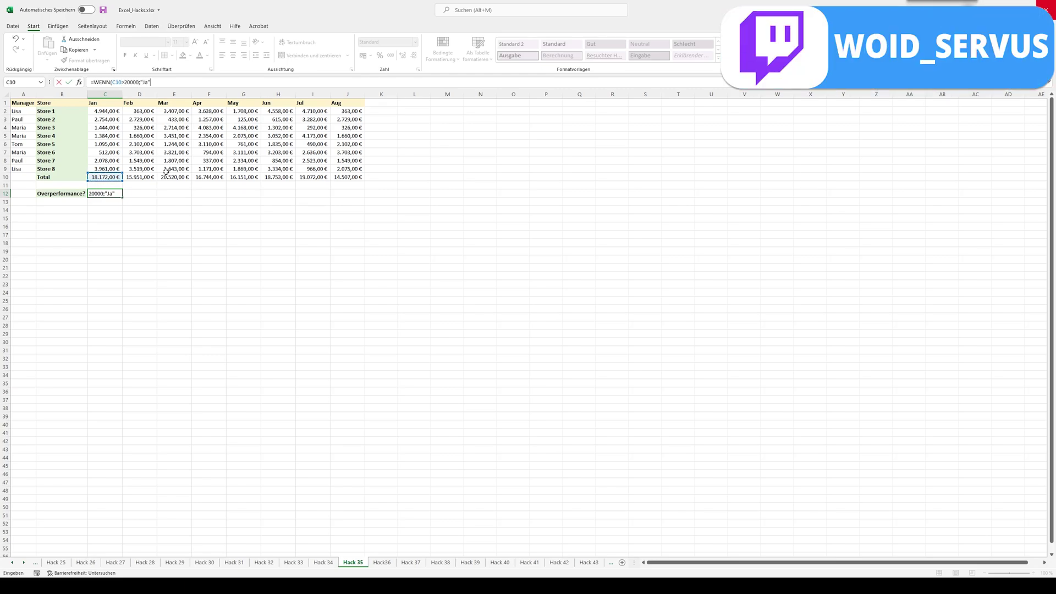
type("Nein")
key("Return")
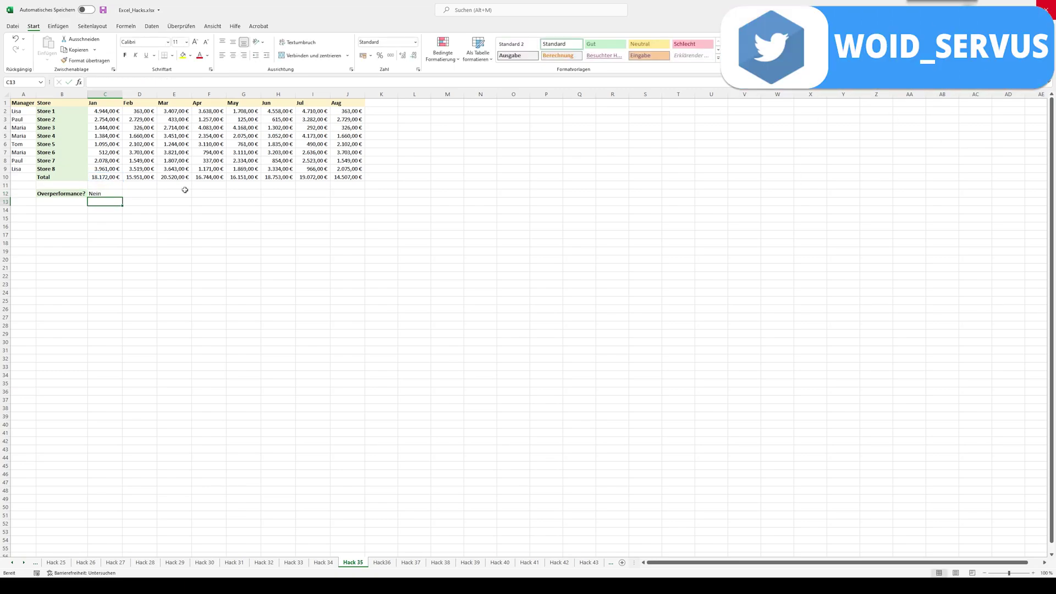
left_click(118, 197)
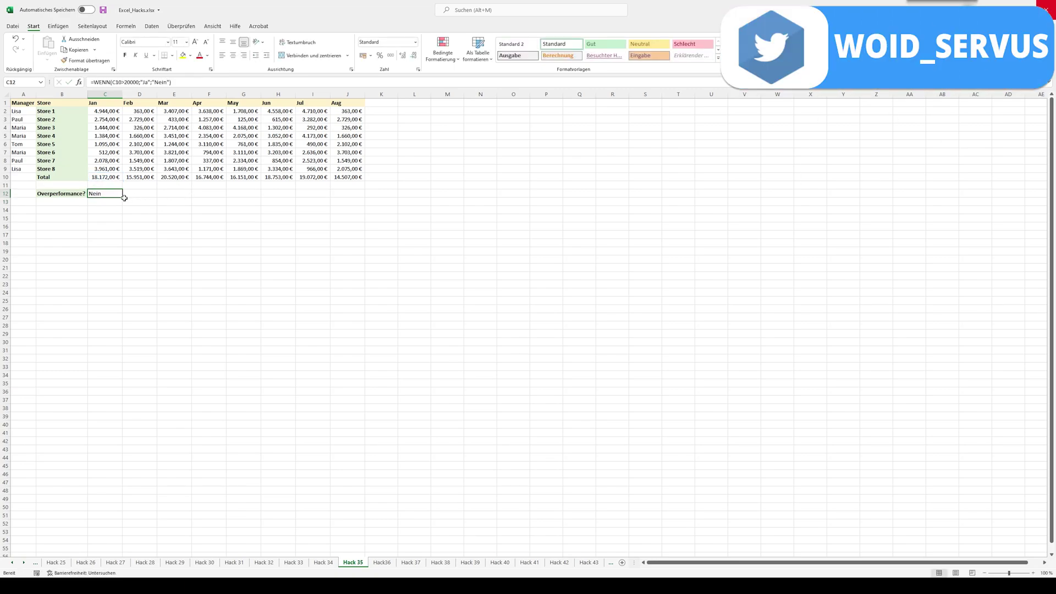
Fill the check across to J12, then sum Jan Umsatz in H3 with SUMMEWENNS(C2:C33;A2:A33;F3;…).
left_click_drag(122, 197, 362, 197)
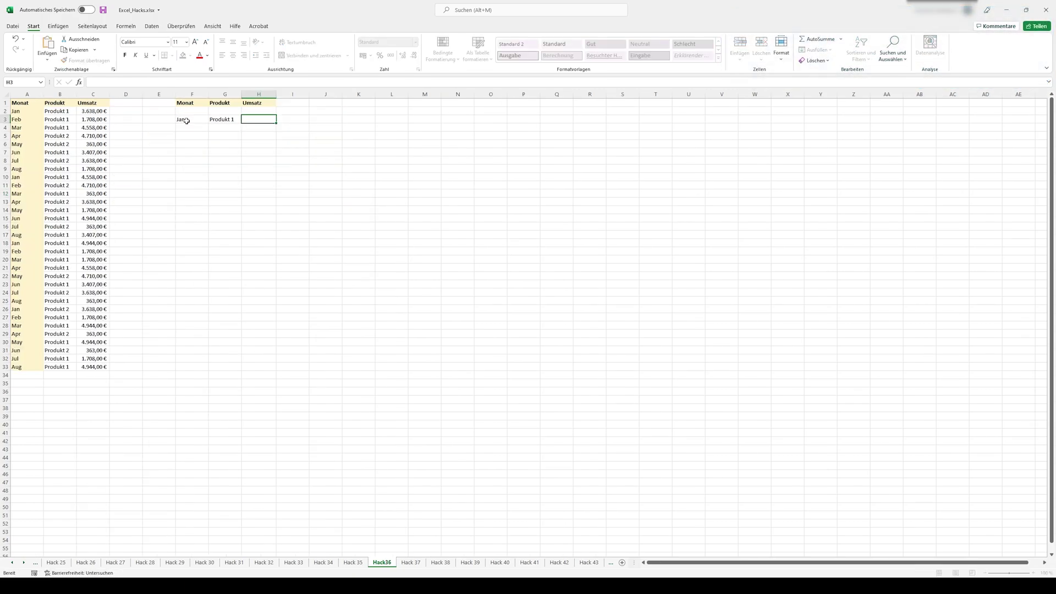
type("=S")
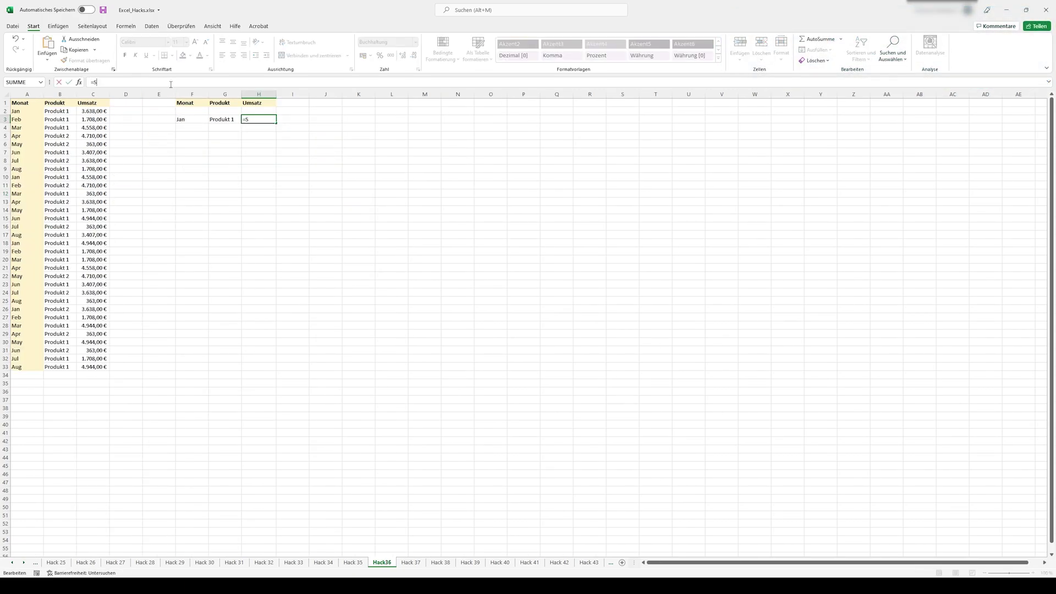
type("UMMEWENNS(")
left_click_drag(93, 111, 93, 366)
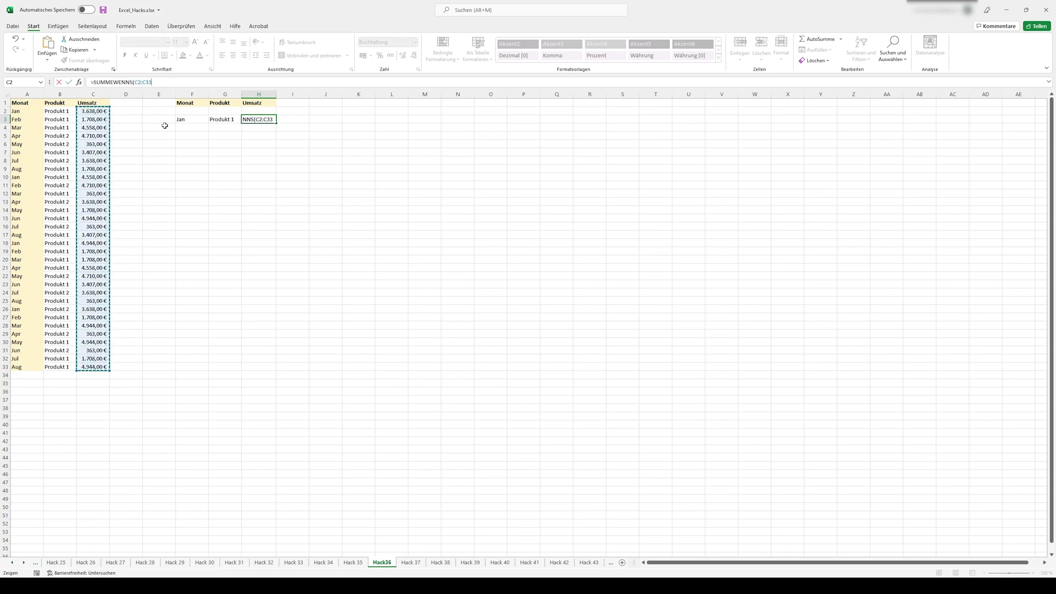
left_click(164, 81)
left_click_drag(27, 111, 26, 365)
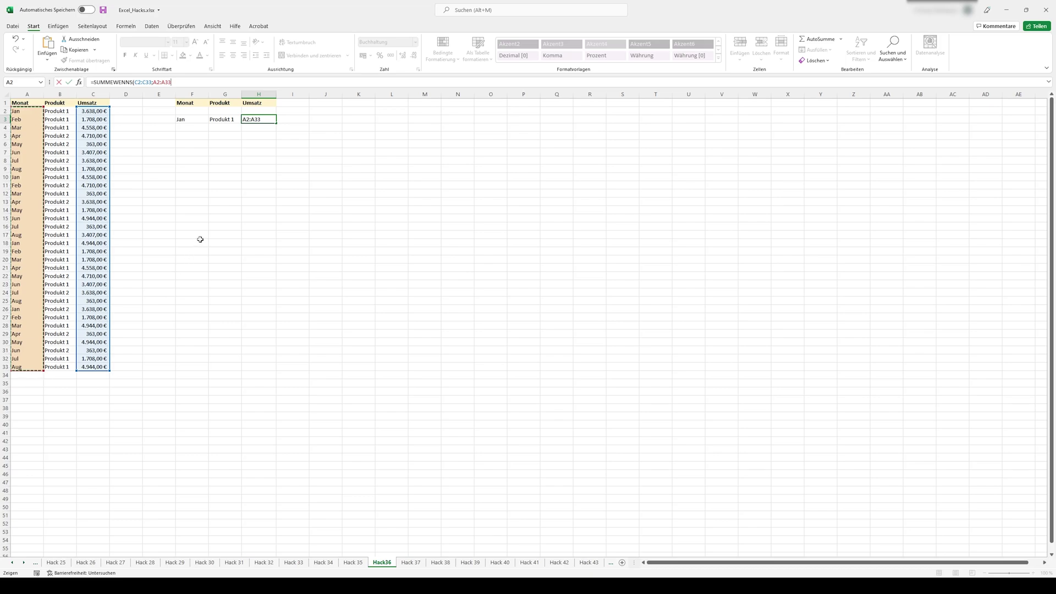
type(";")
left_click(195, 120)
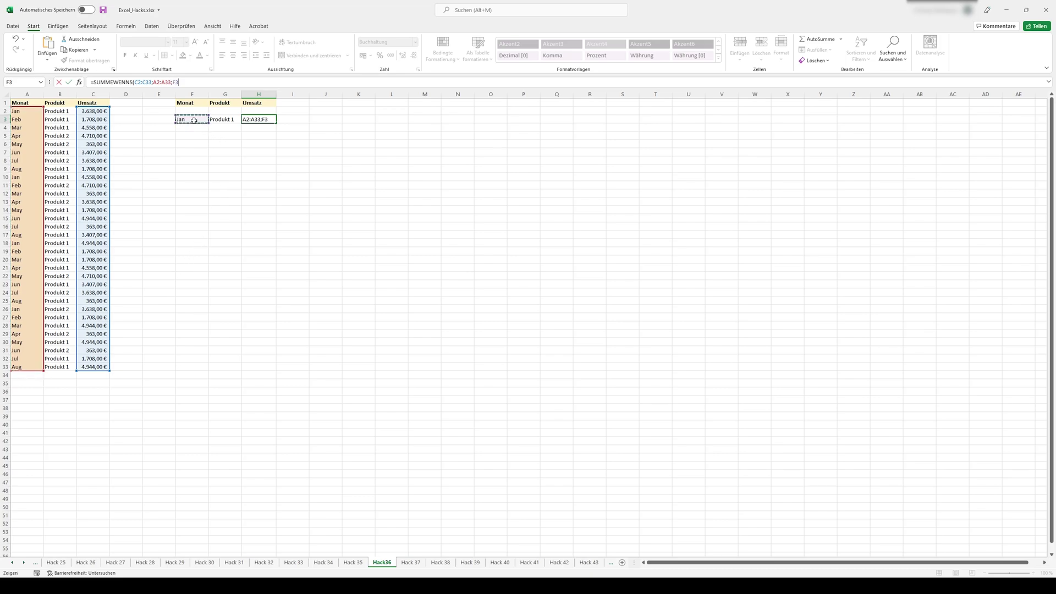
left_click(196, 84)
left_click(193, 128)
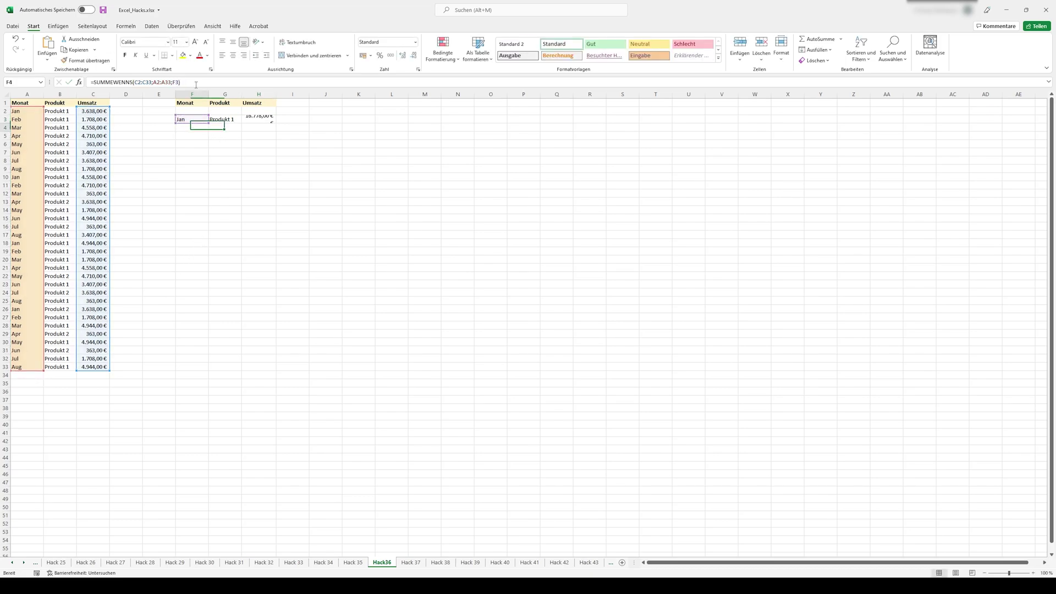
Enter Feb and Produkt 1 in row 4 and copy the sum down to H4 (9.834,00 €).
left_click(259, 121)
left_click(193, 127)
type("Feb")
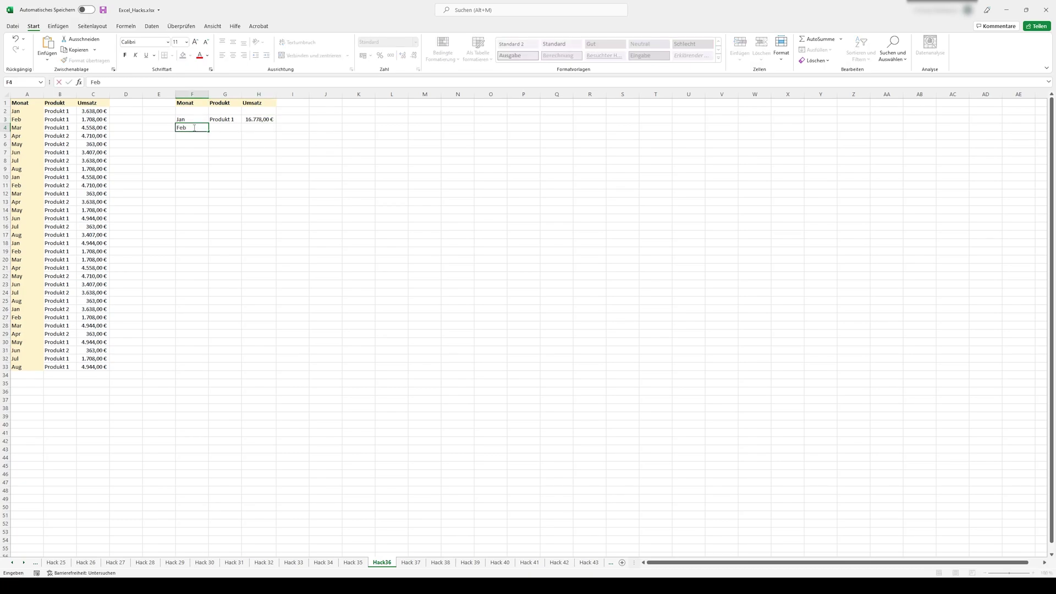
left_click(226, 130)
type("Produkt 1")
key("Tab")
key("ctrl+d")
left_click(196, 82)
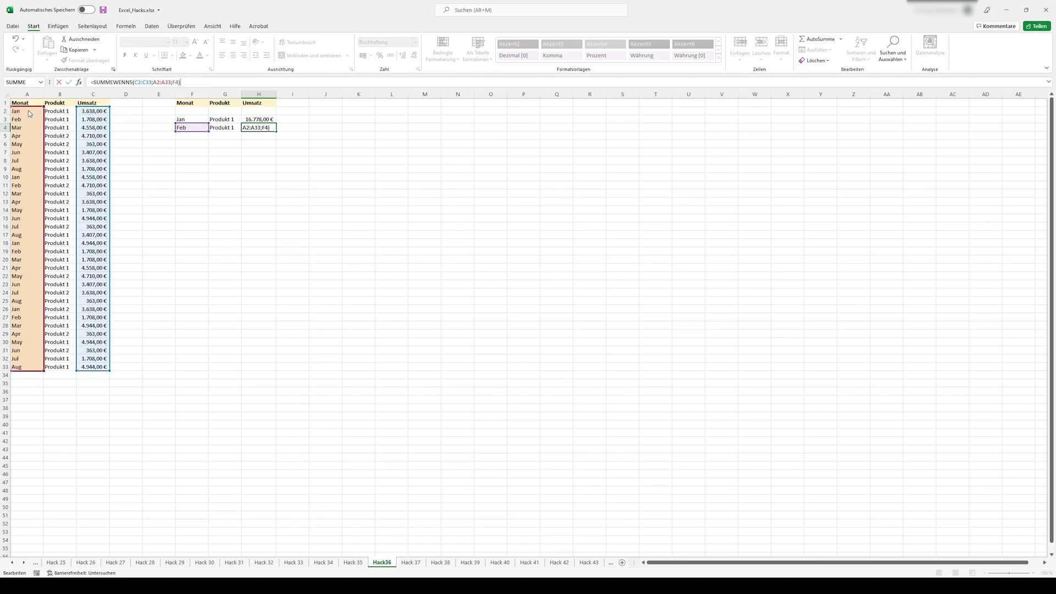
key("Return")
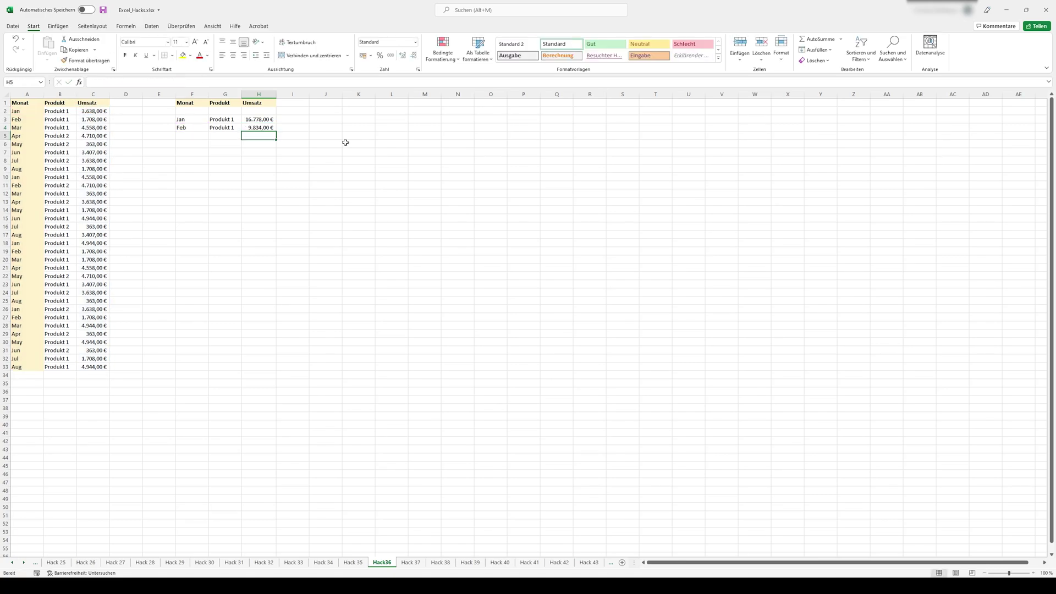
key("ctrl+Page_Down")
Wrap D3 in =WENNFEHLER(B3/C3;"Teilung durch 0") and autofit column D to the text.
left_click(125, 120)
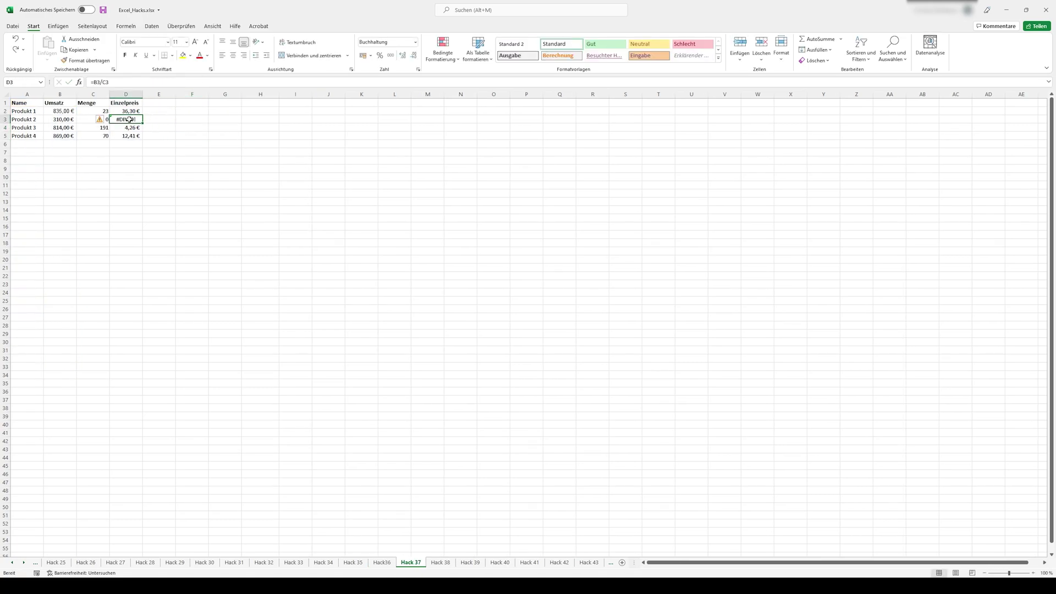
left_click(94, 82)
type("WENNFEH")
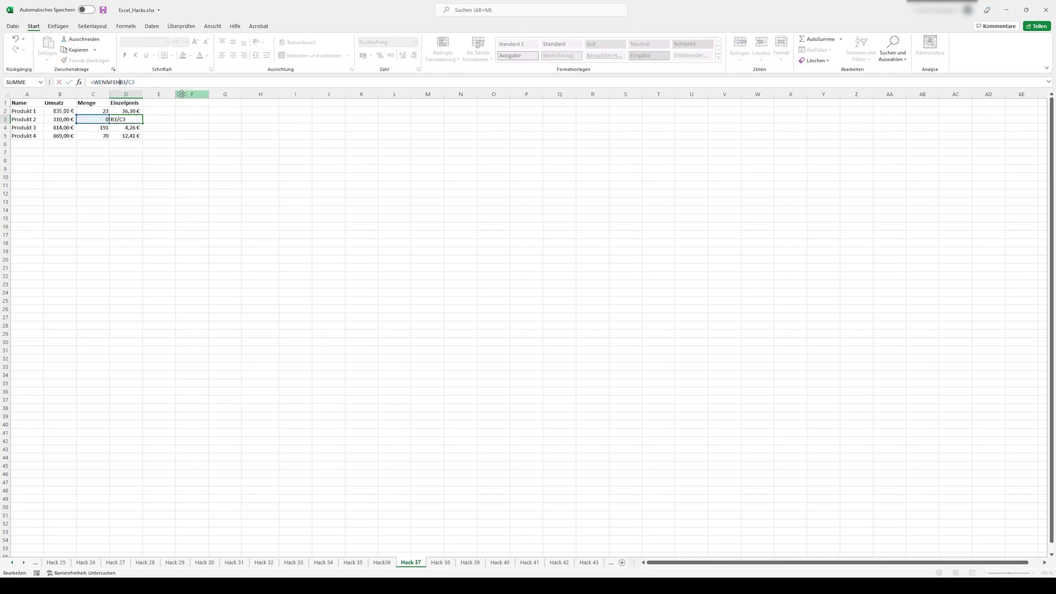
type("LER(")
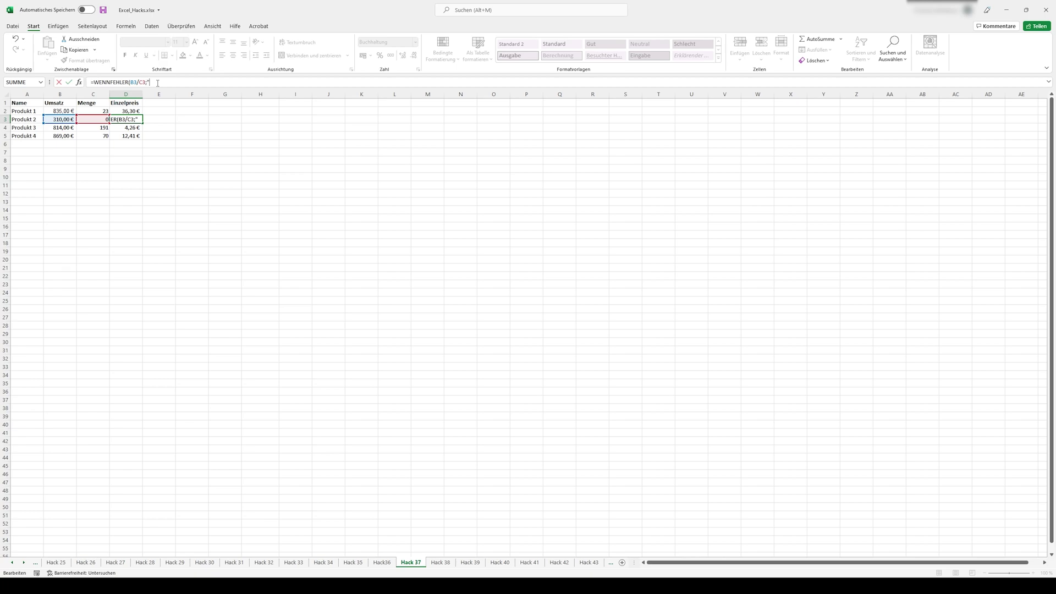
type("Teilung")
type(" durch 0\"")
key("Return")
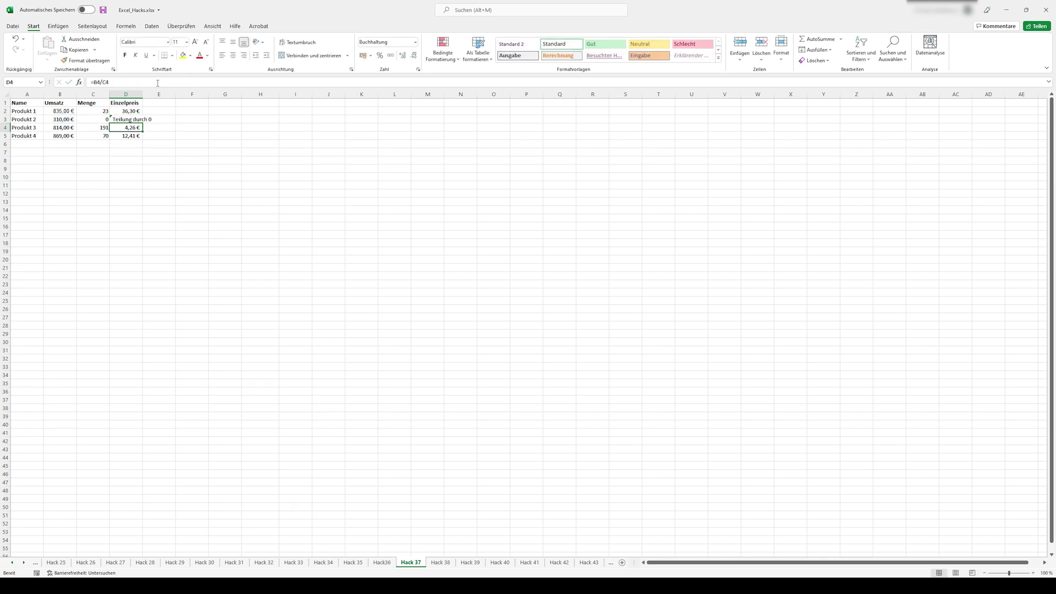
double_click(142, 94)
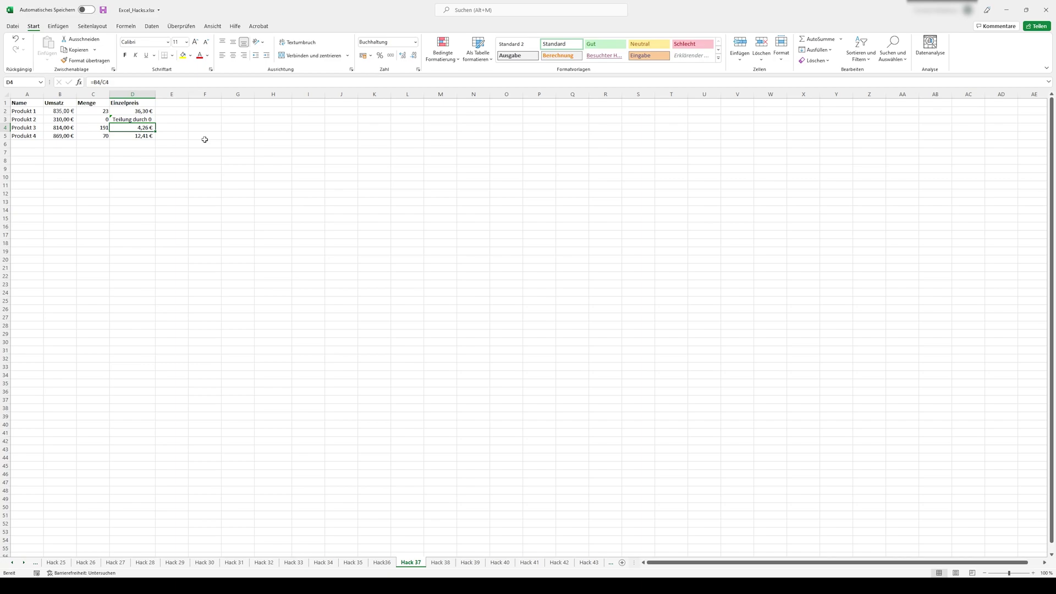
key("ctrl+Page_Down")
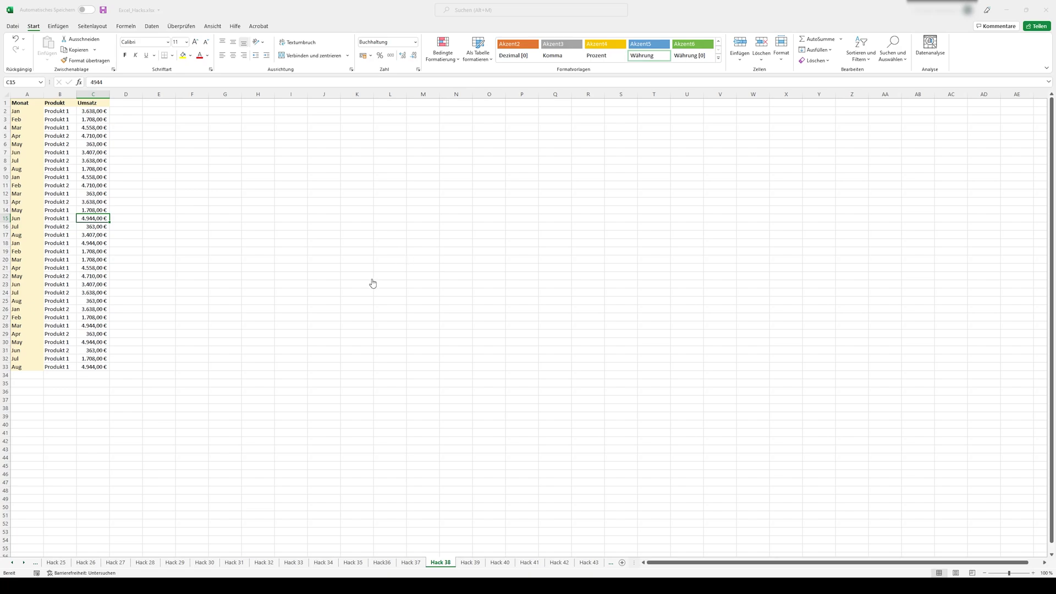
Bold all the 4944 Umsatz cells found by the search.
key("Return")
key("ctrl+a")
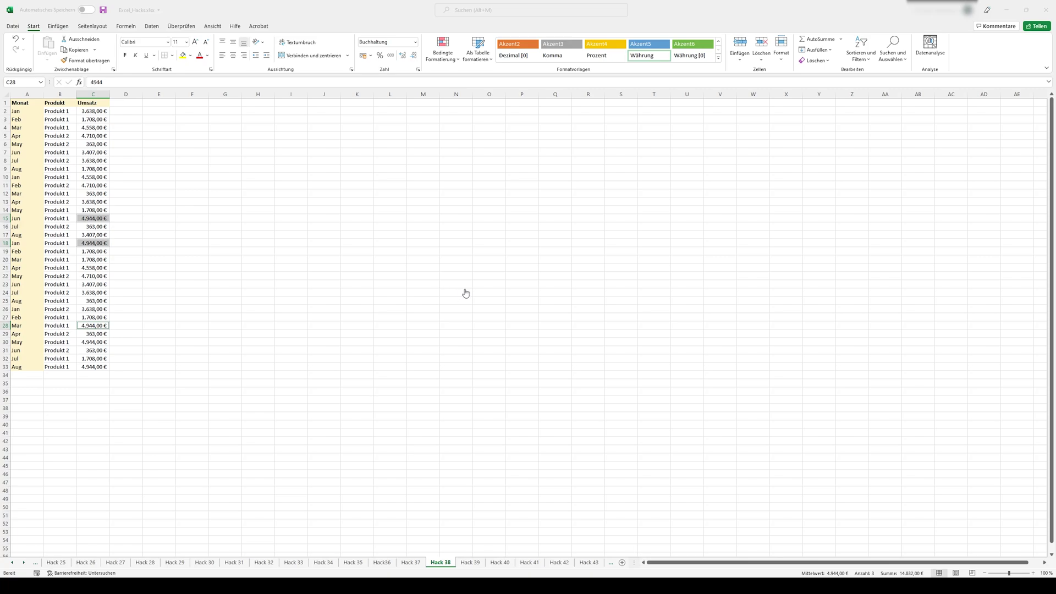
key("Escape")
left_click(125, 55)
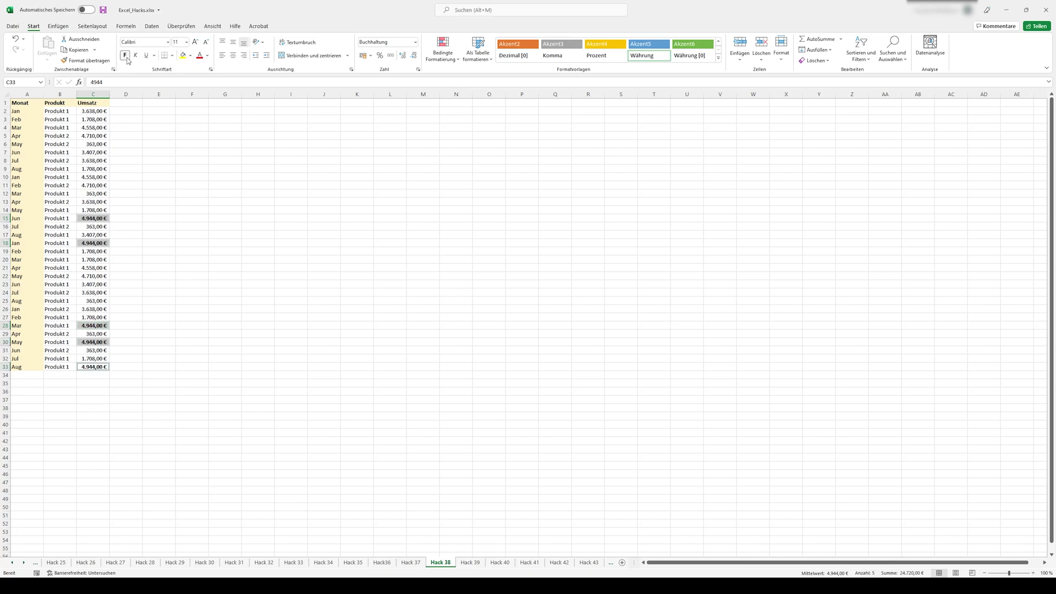
left_click(187, 254)
key("ctrl+Page_Down")
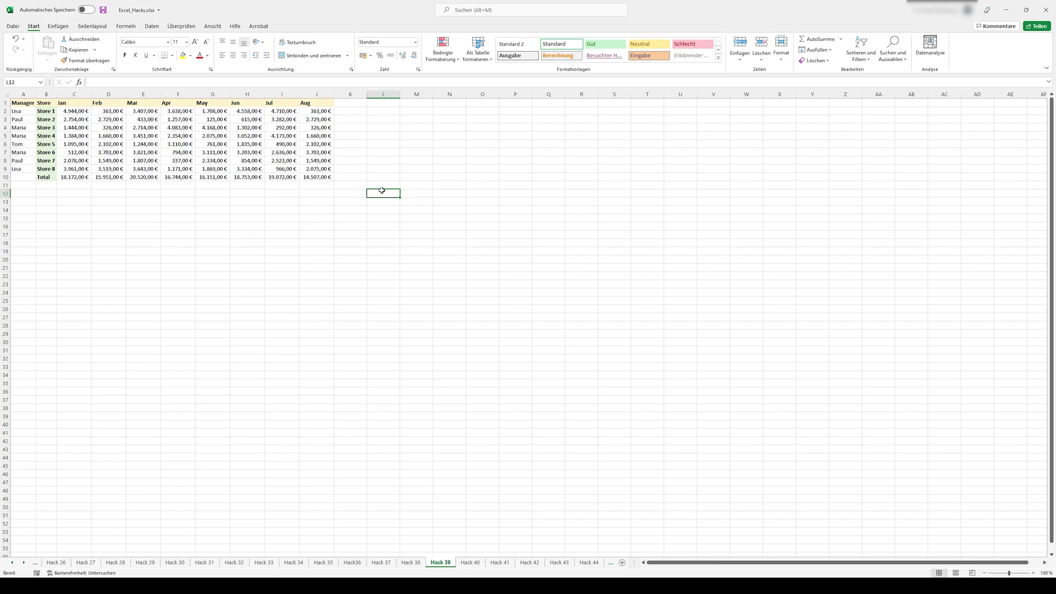
Name the Jan–Mar range C2:E10 'Quar1' via the Name Box.
left_click_drag(83, 113, 135, 174)
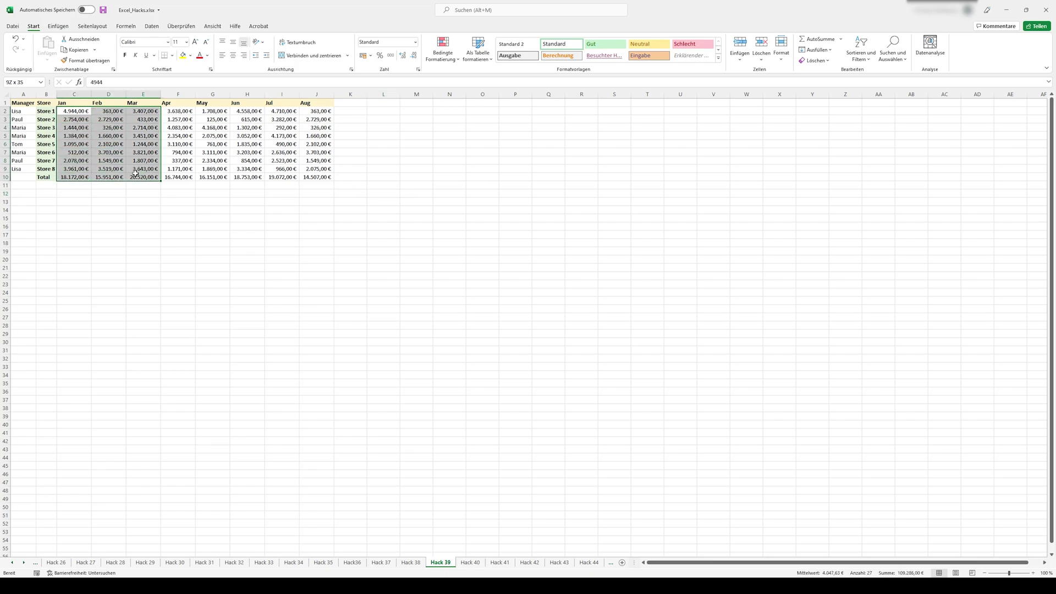
left_click(26, 81)
type("Quar1")
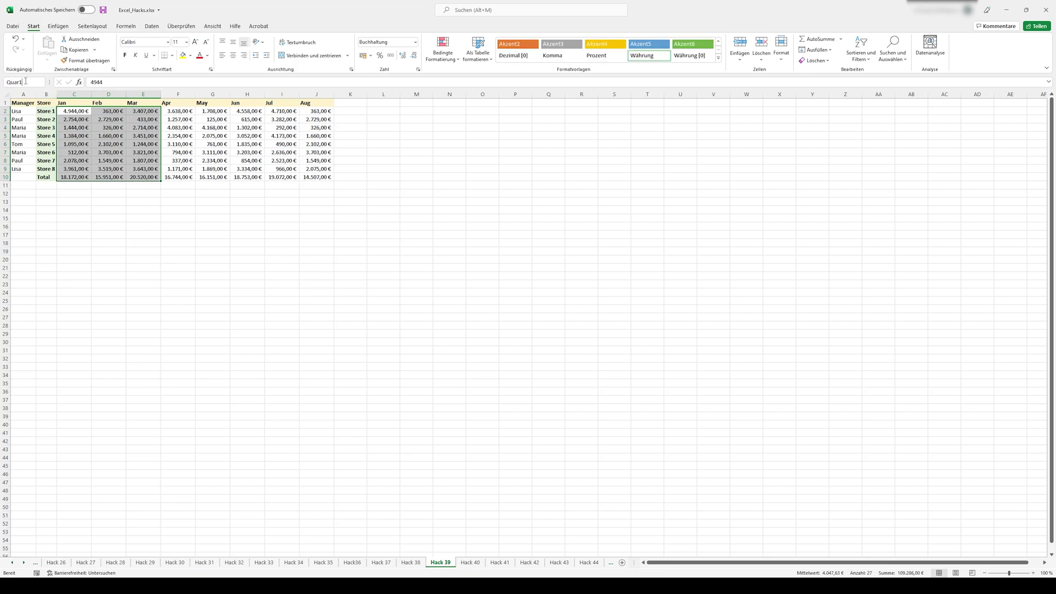
key("Return")
Enter =Quar1 in C14 to spill the Jan–Mar figures into C14:E22.
left_click(67, 208)
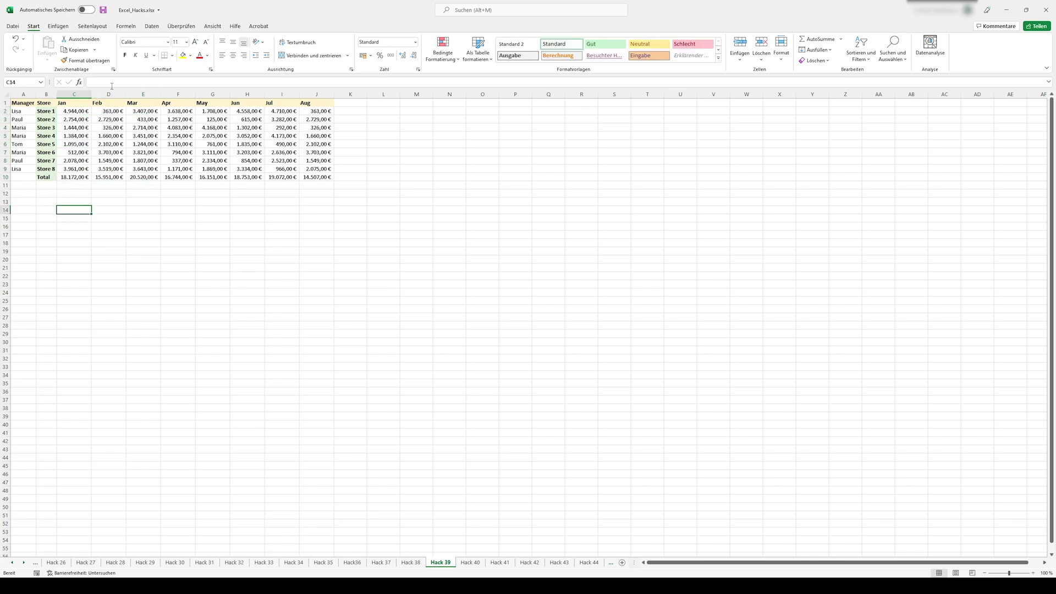
type("=")
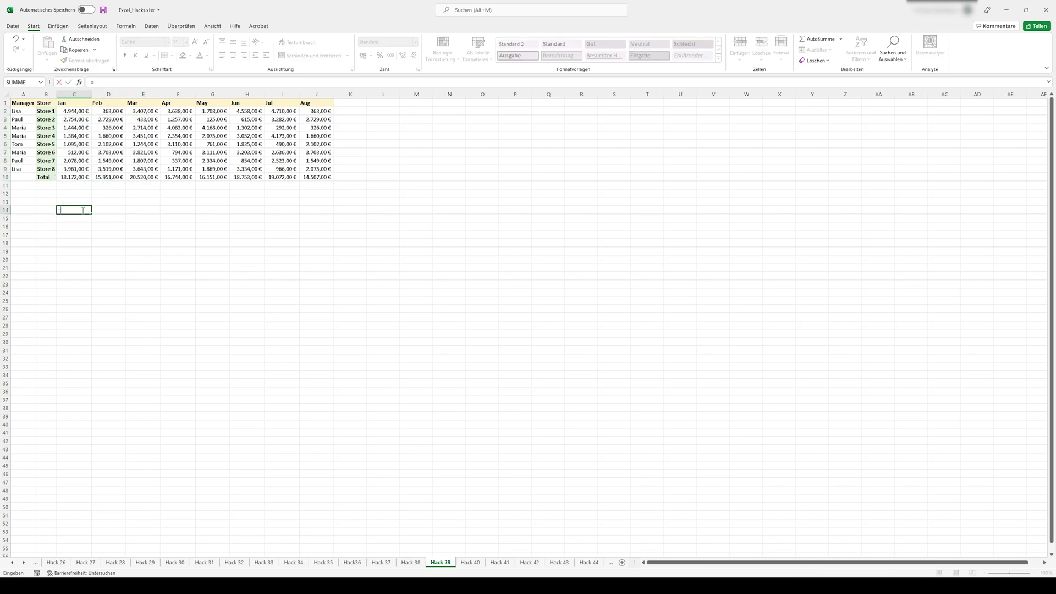
type("Qu")
type("tal")
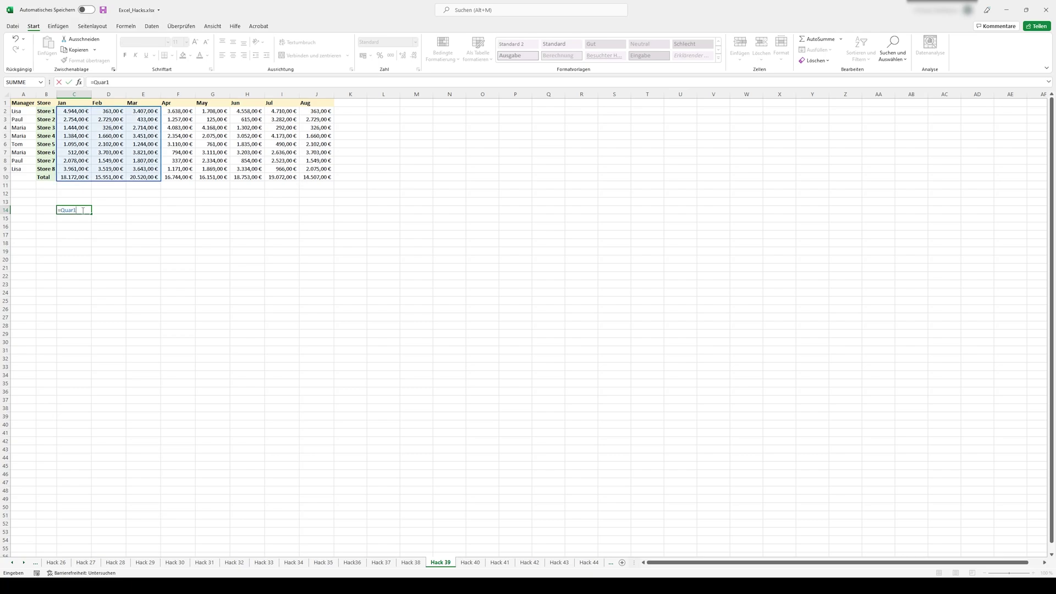
key("Return")
left_click(224, 254)
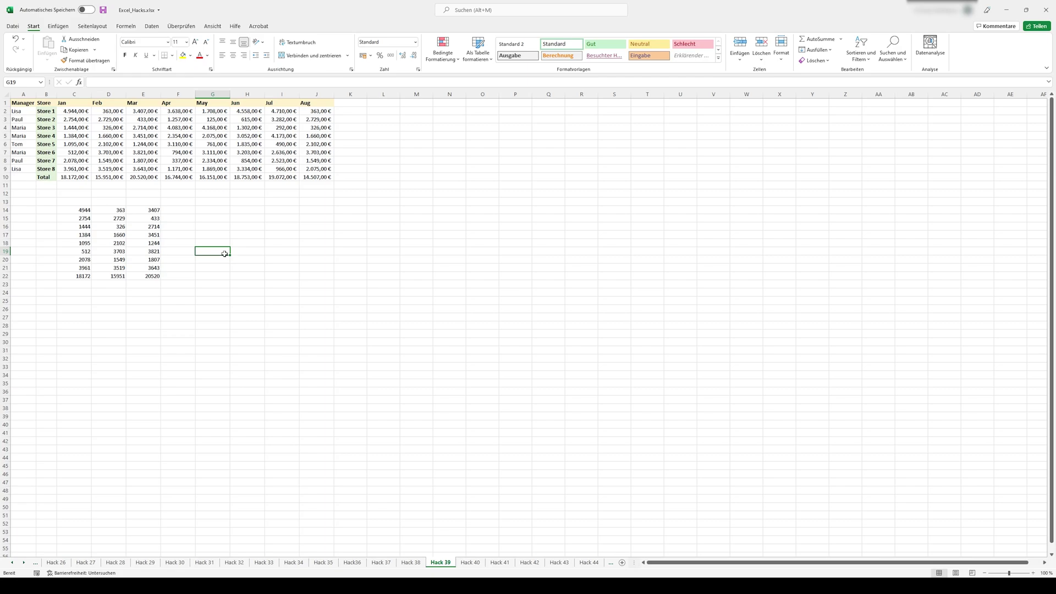
On Hack 40, enter =ANZAHLLEEREZELLEN(C2:E10) in H7, which returns 5.
key("ctrl+Page_Down")
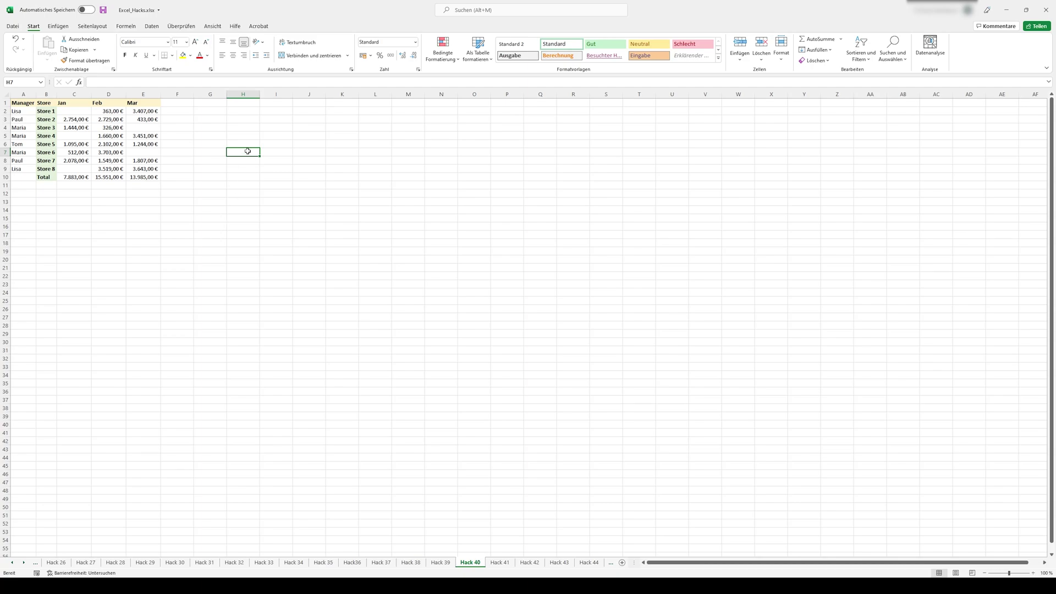
type("=ANZAHL")
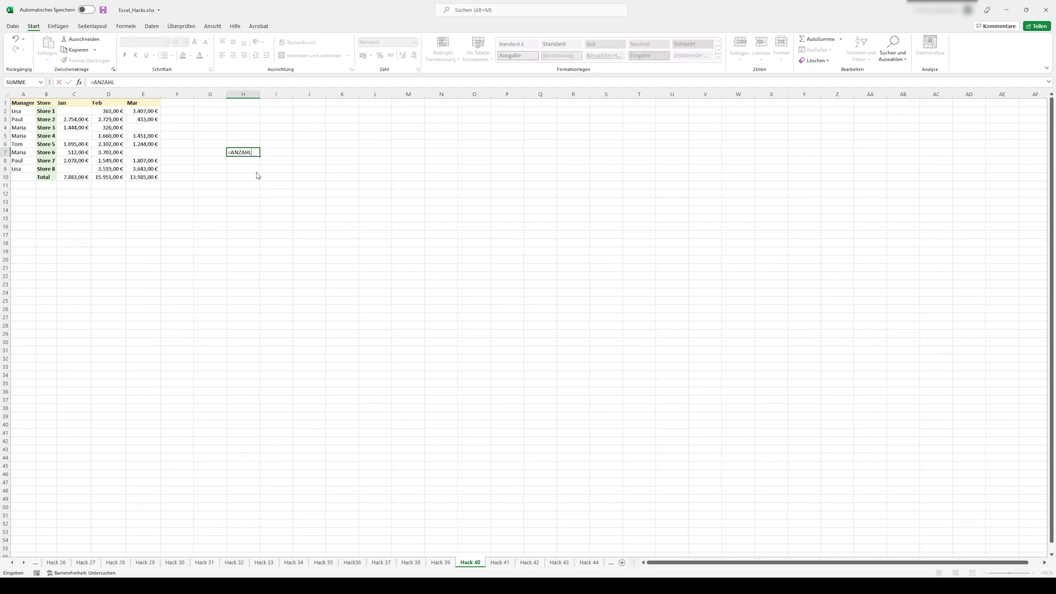
type("LEEREZELLEN(")
left_click_drag(73, 110, 143, 176)
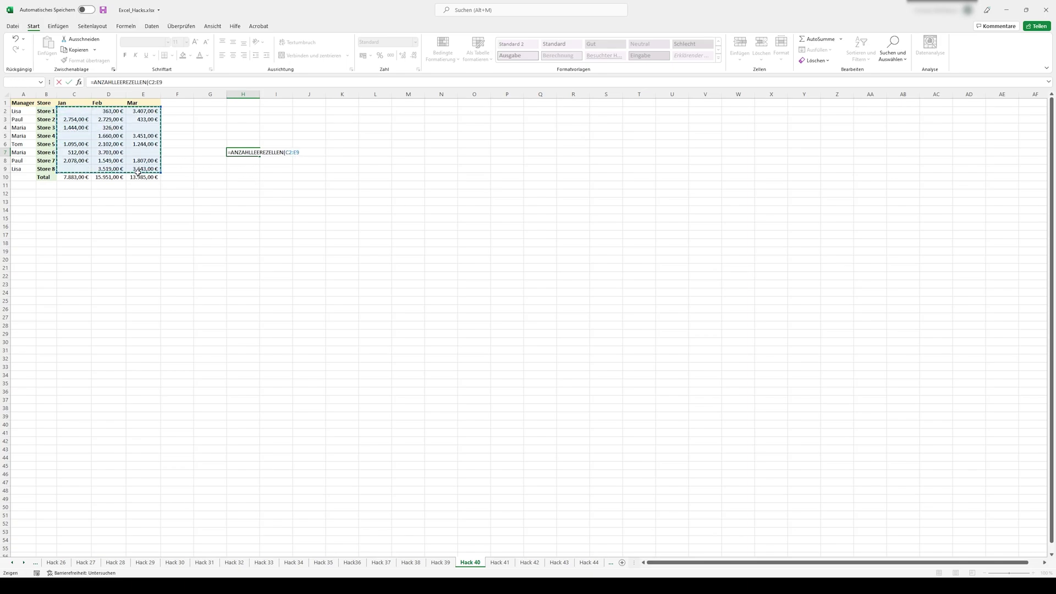
type(")")
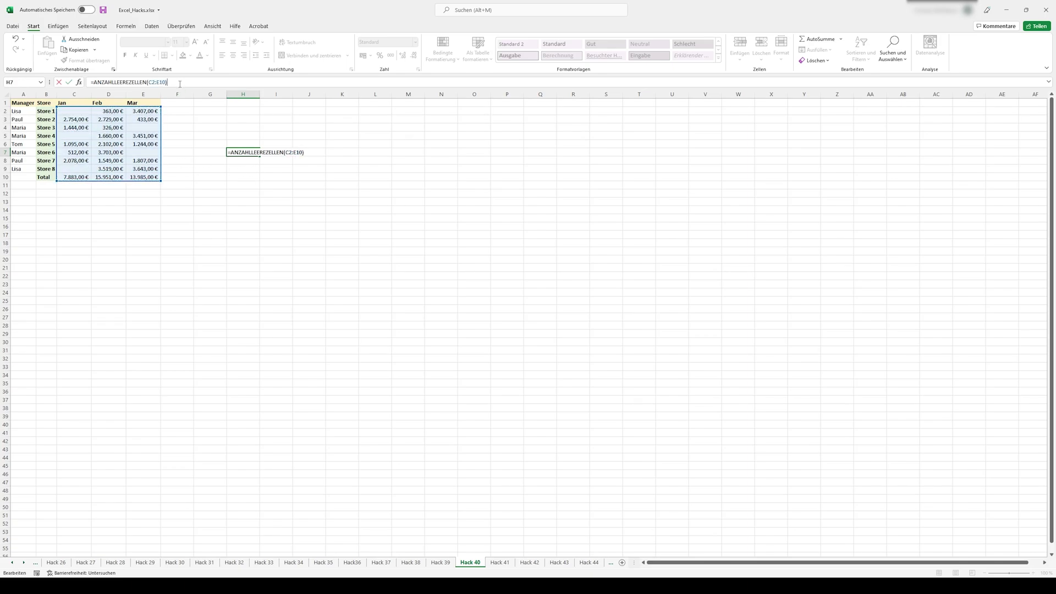
key("Return")
On Hack 41, start a Goal Seek with the total D7 as target cell.
key("ctrl+Page_Down")
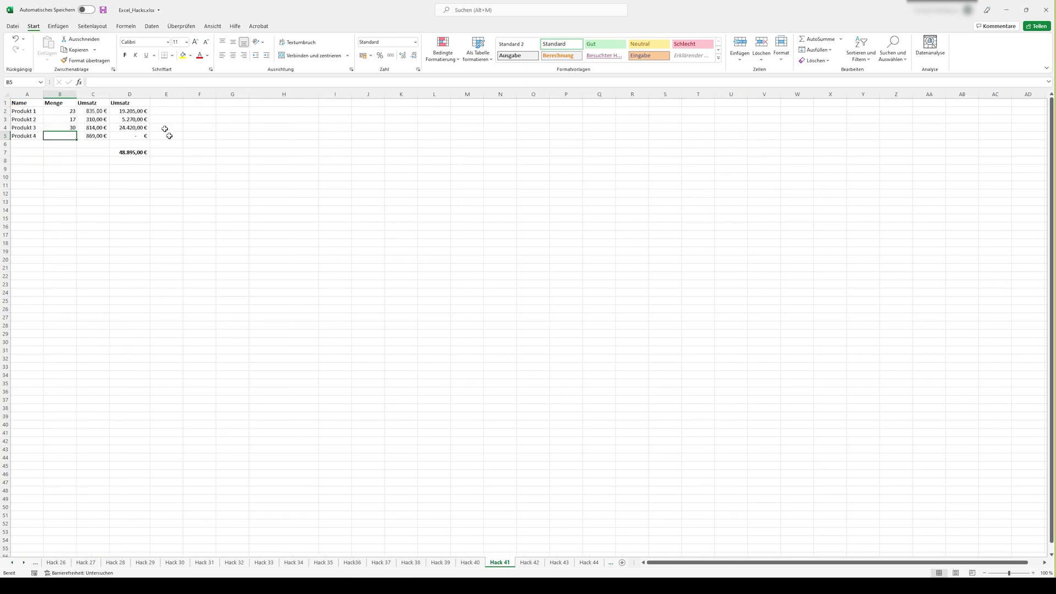
left_click(152, 26)
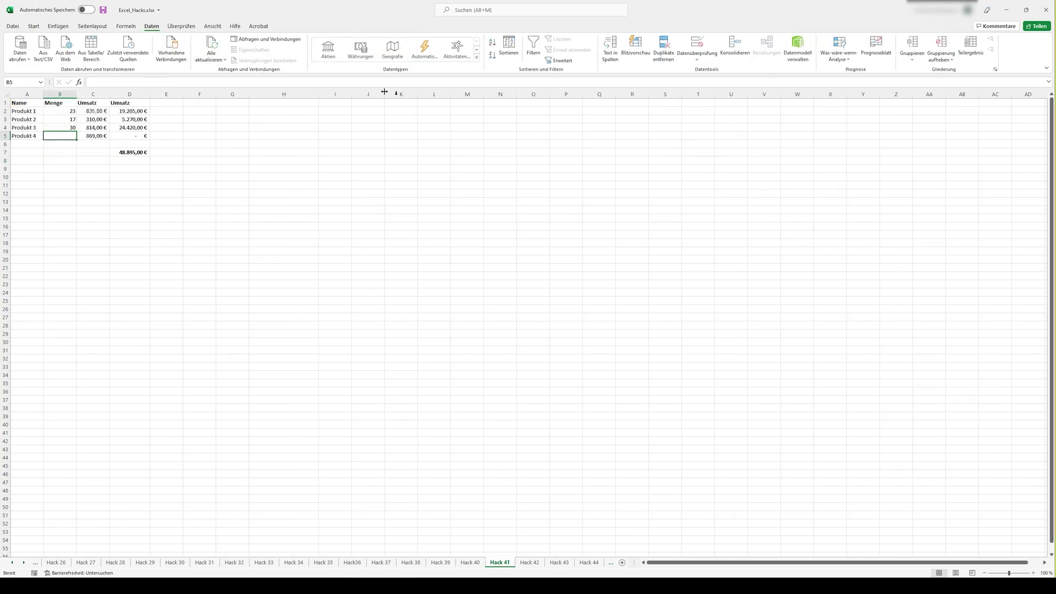
left_click(848, 59)
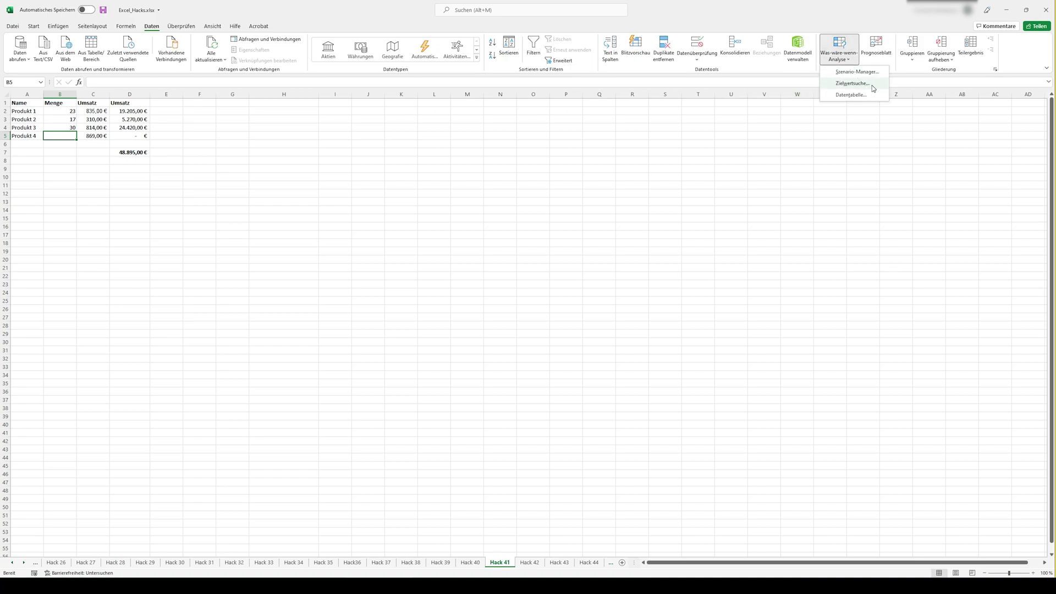
left_click(854, 83)
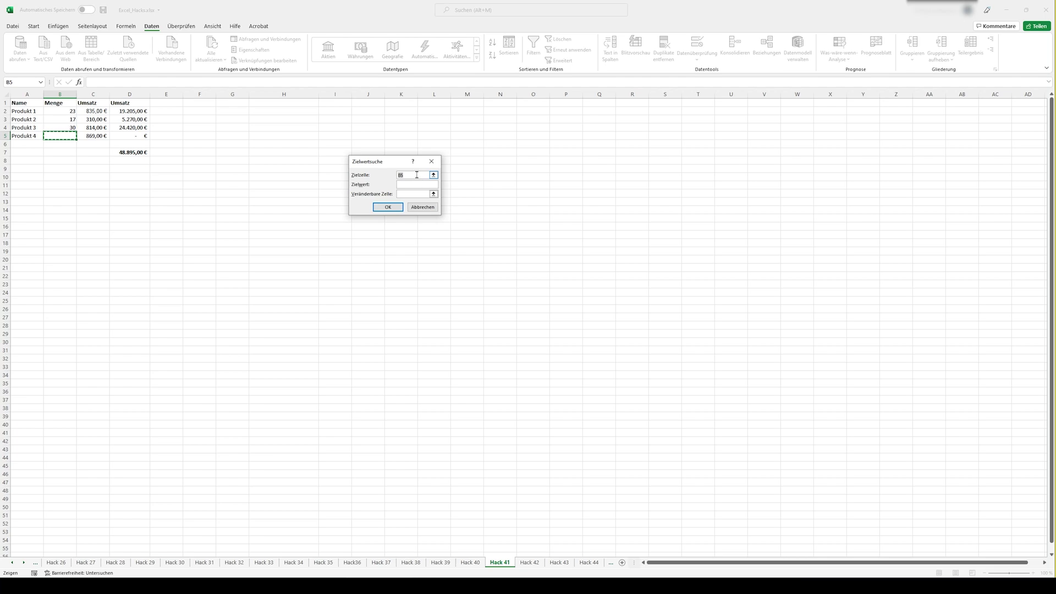
left_click(401, 175)
left_click(132, 152)
left_click_drag(403, 175, 223, 165)
key("Delete")
left_click(417, 175)
Seek 75000 by changing B5, accepting Produkt 4's Menge of about 30,04.
left_click(409, 185)
type("000")
left_click(407, 196)
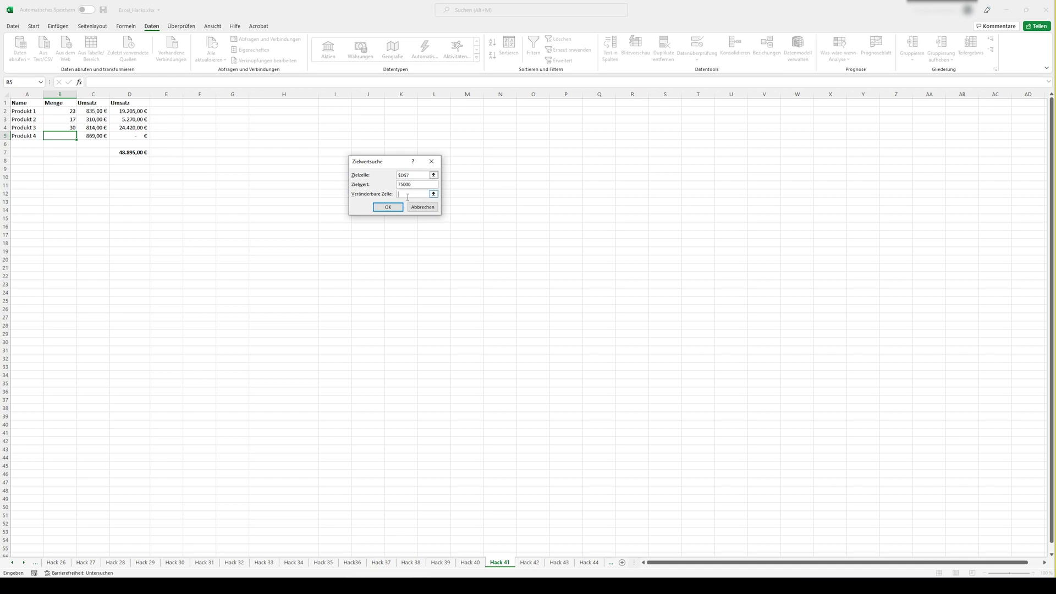
left_click(68, 136)
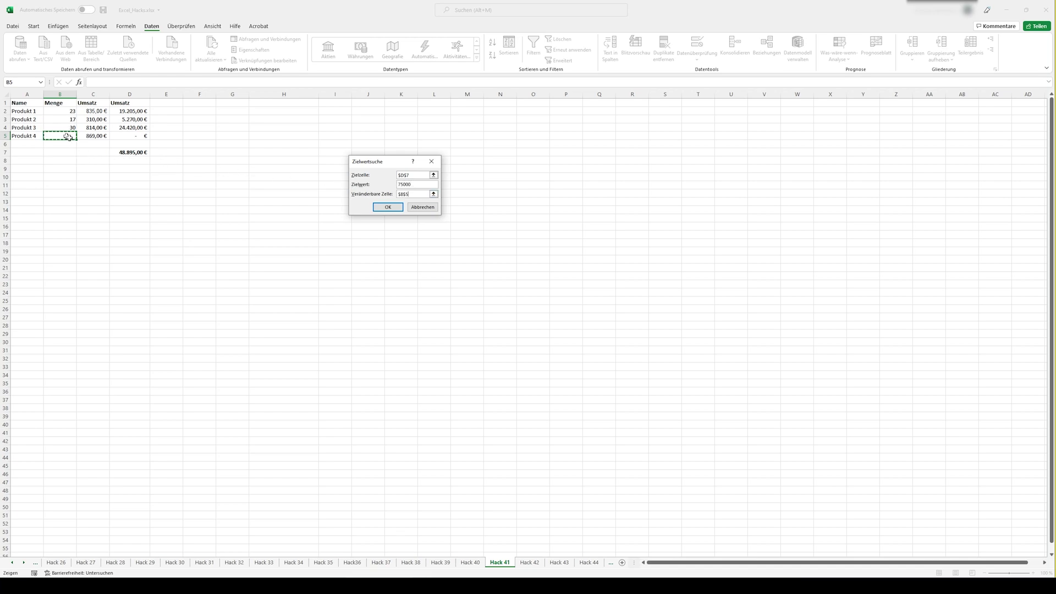
left_click(388, 208)
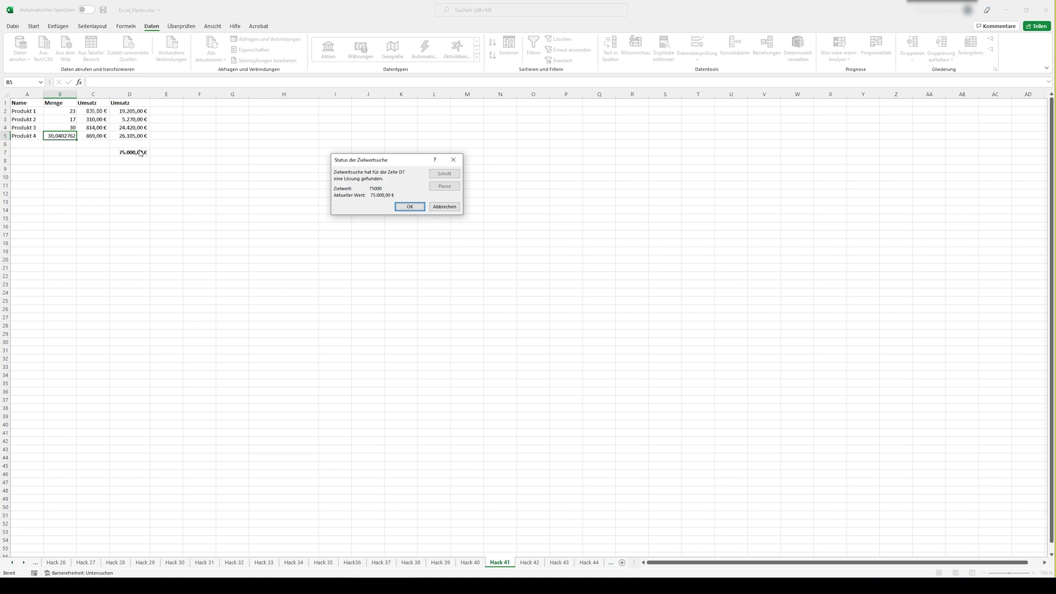
left_click(416, 207)
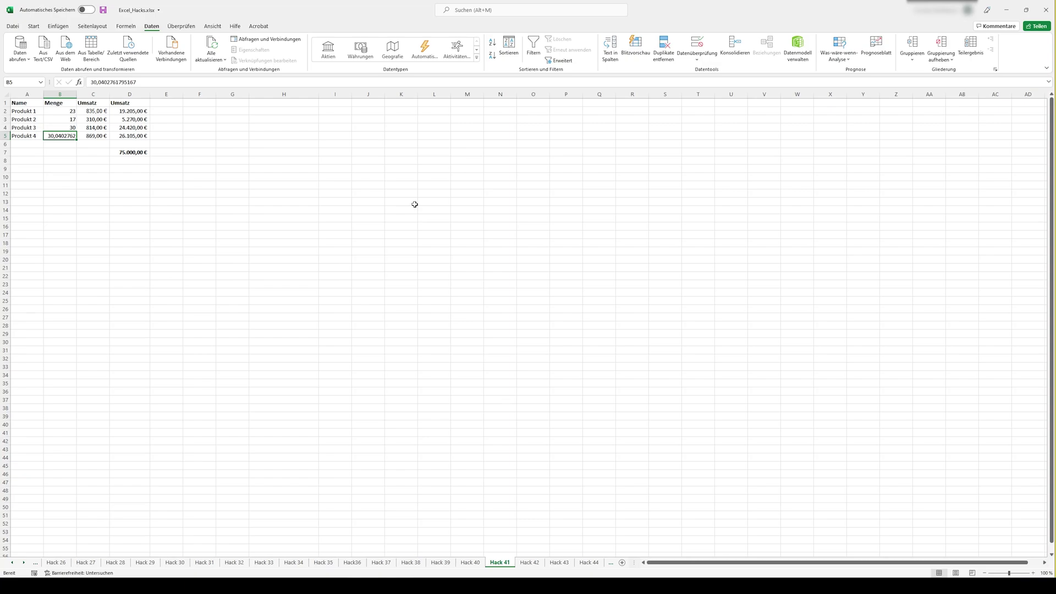
On Hack 42, enter =UMWANDELN(A4;"m";"mm") in B4 to convert 167 m into 167000 mm.
left_click(529, 562)
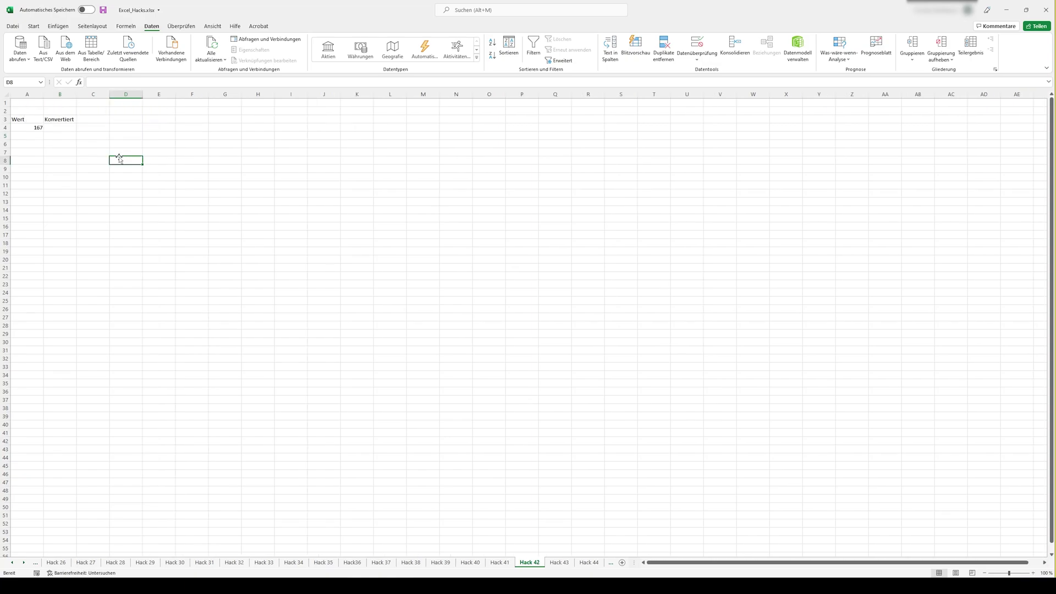
left_click(70, 127)
left_click(122, 82)
type("=")
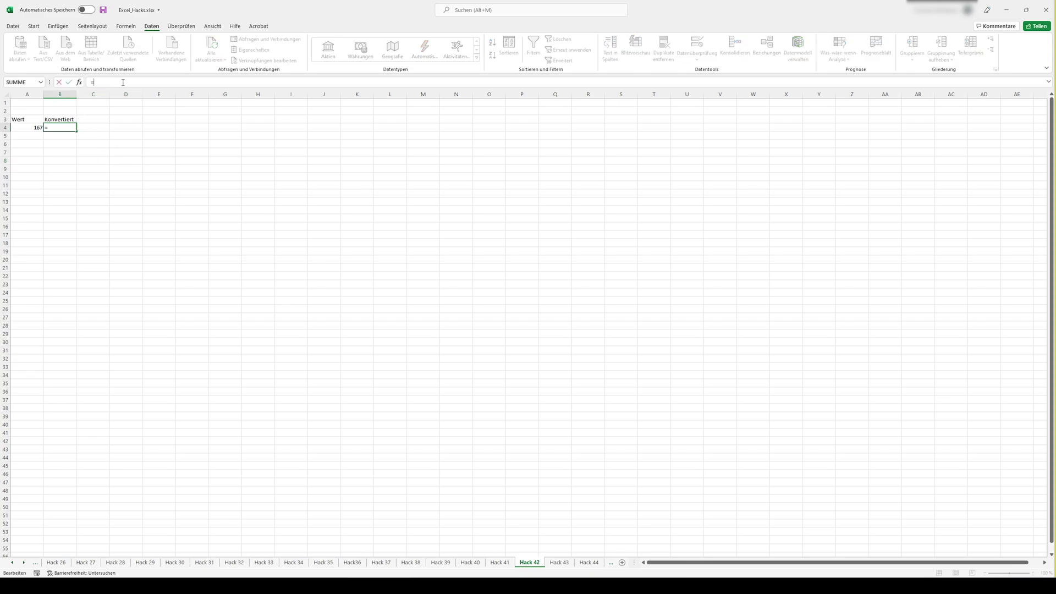
type("UMWANDELN(")
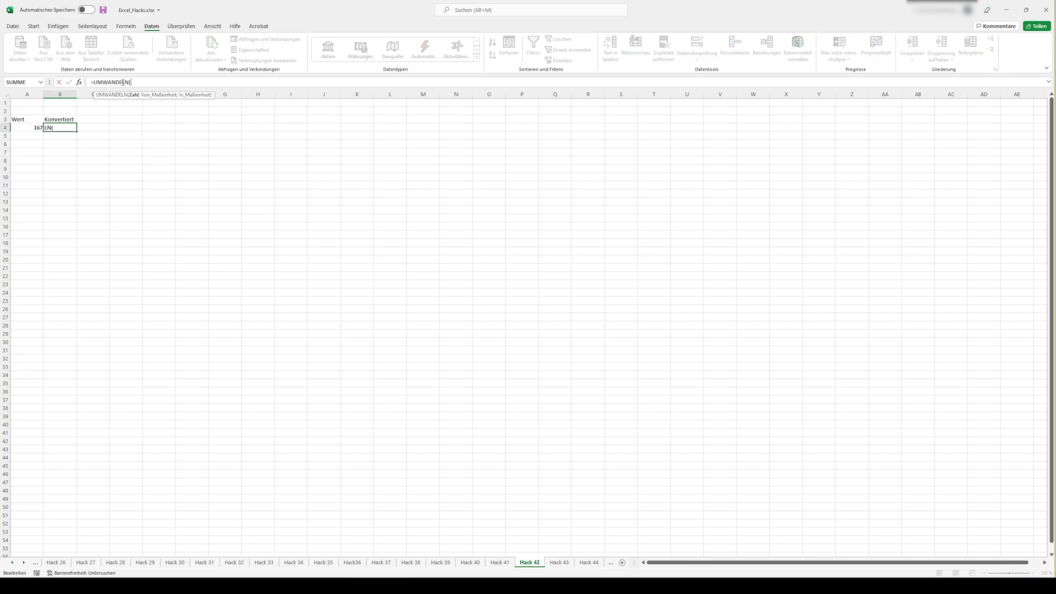
left_click(30, 129)
type(";")
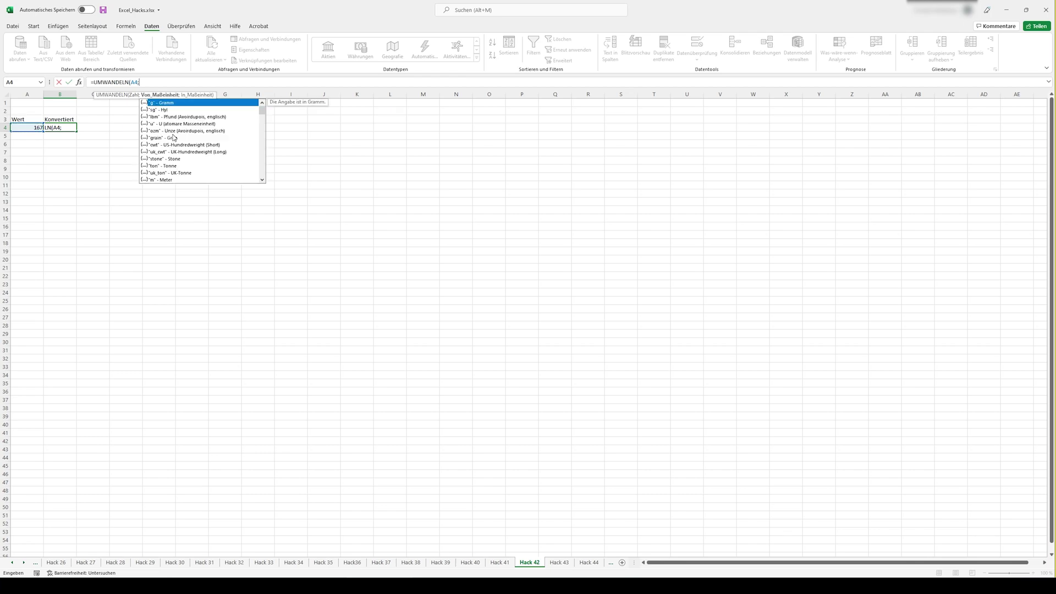
type("\"m\";\"")
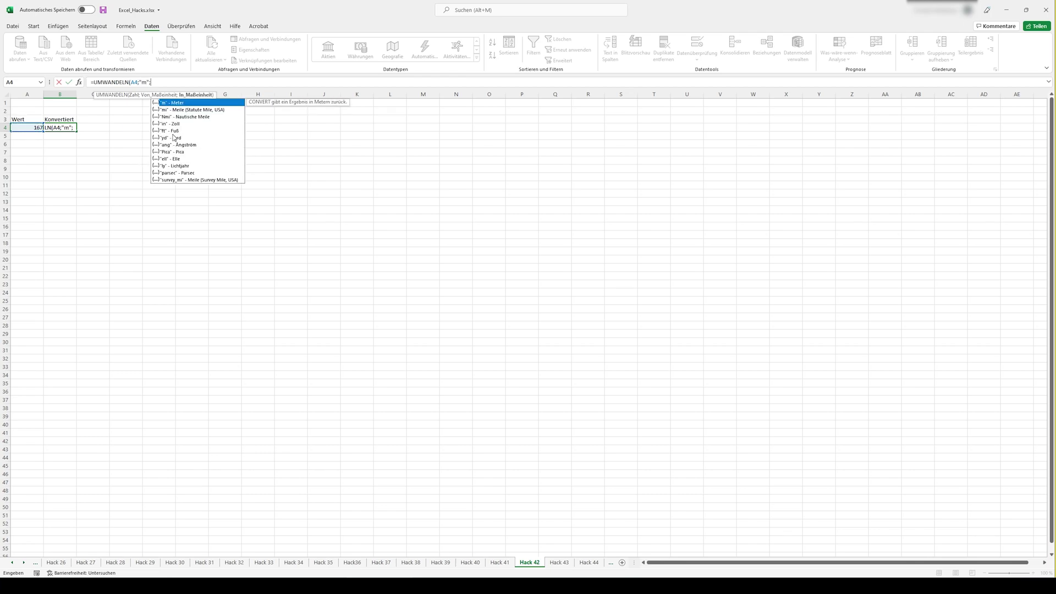
type("mm")
key("Return")
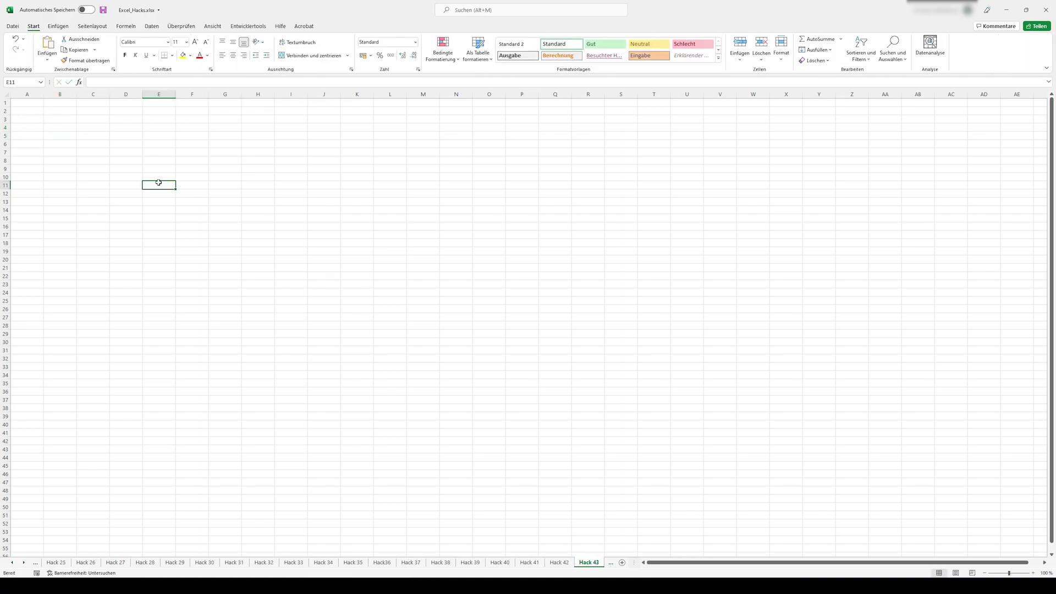
left_click(152, 25)
left_click(65, 48)
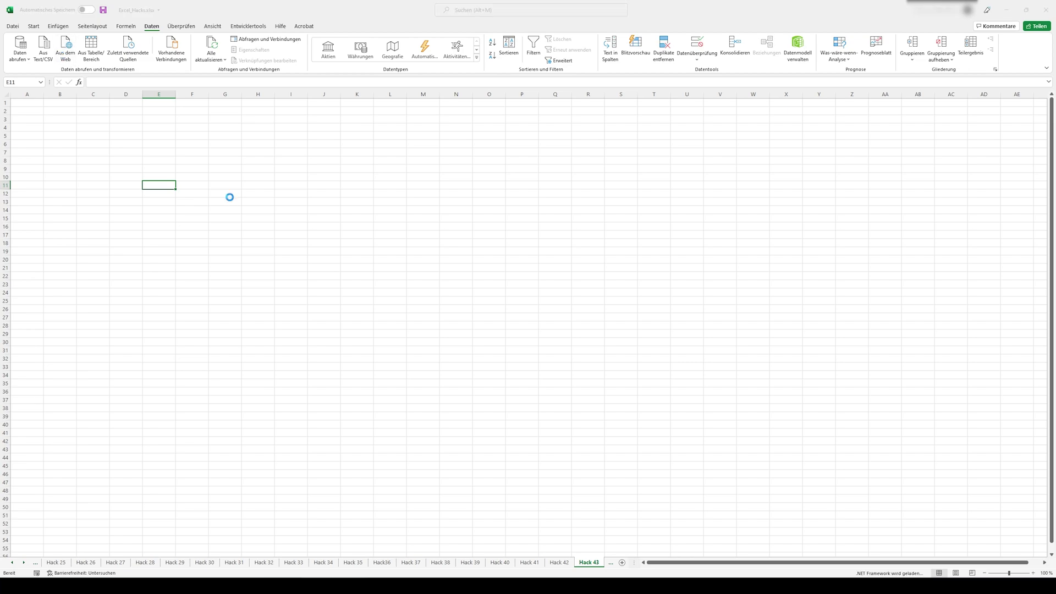
key("ctrl+v")
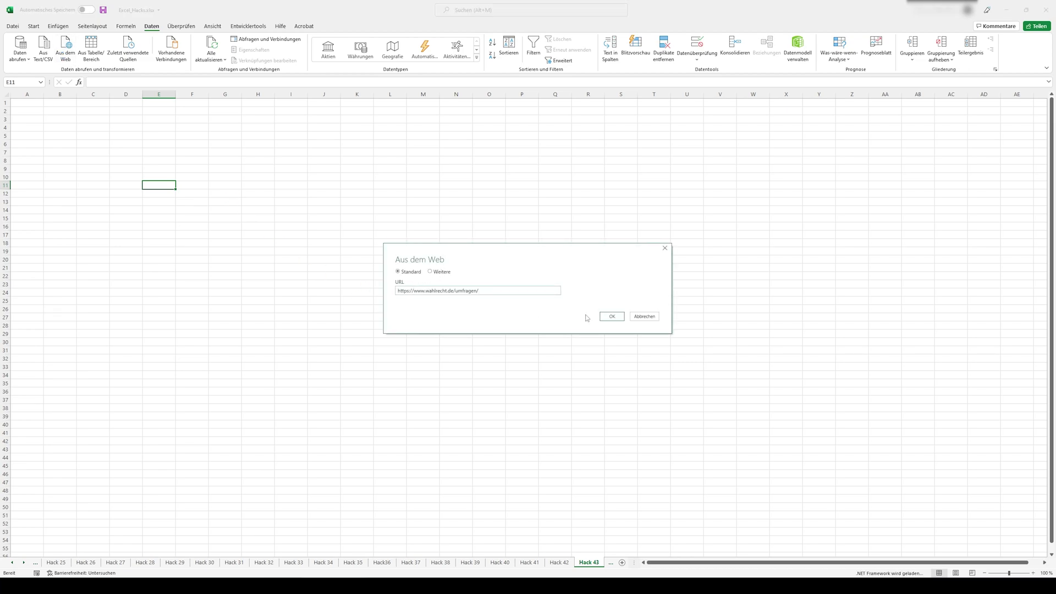
left_click(611, 316)
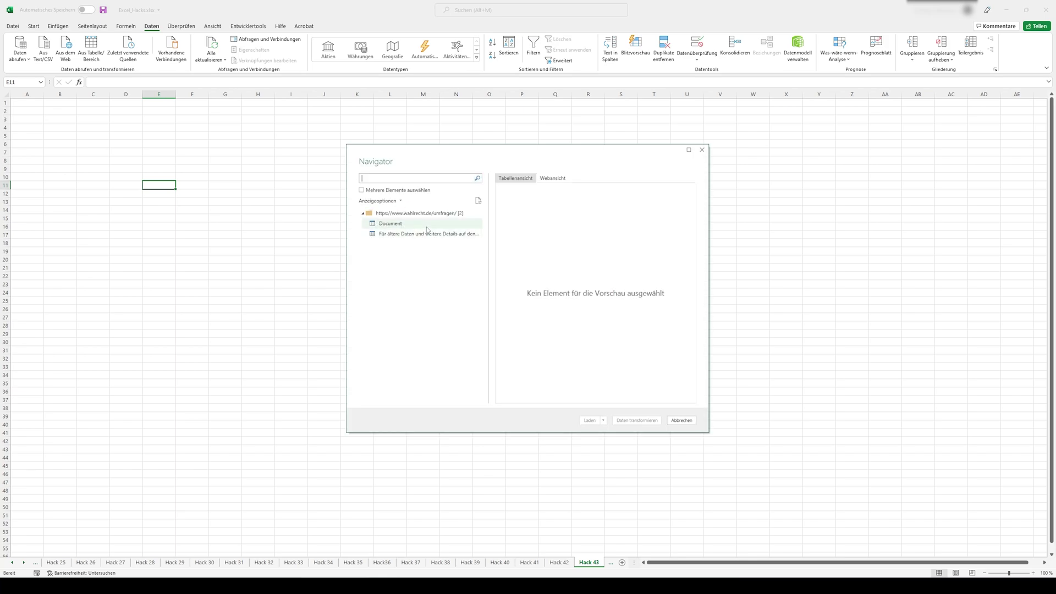
Preview the older poll results table (CDU/CSU, SPD, GRÜNE…) in the Navigator.
left_click(428, 226)
left_click(418, 213)
left_click(449, 235)
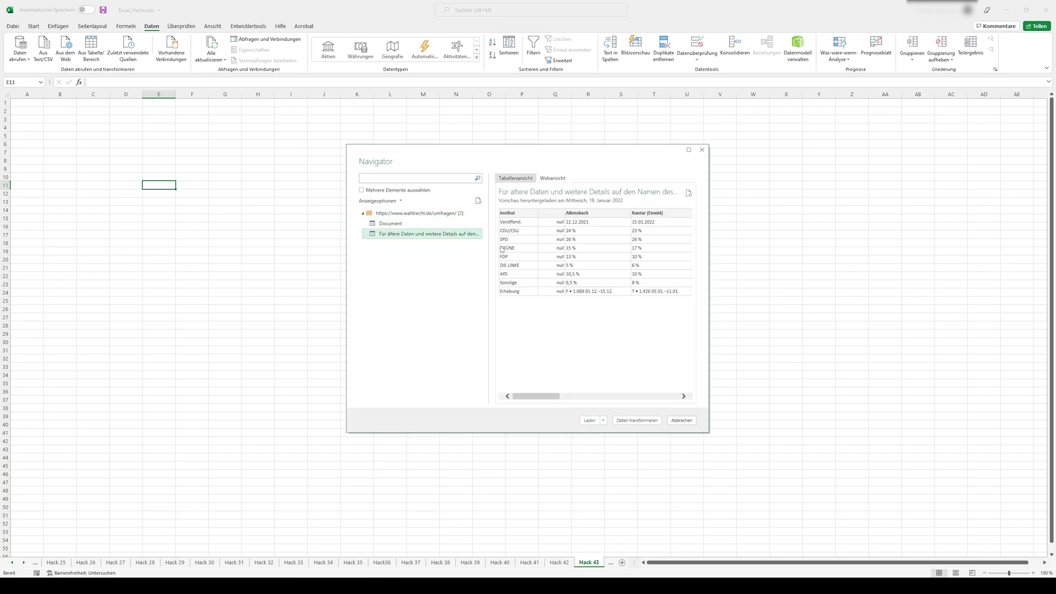
Load the web table, then enter =SORTIEREN(C2:C9) in F2 of Hack 44 to sort Jan sales ascending.
left_click(589, 420)
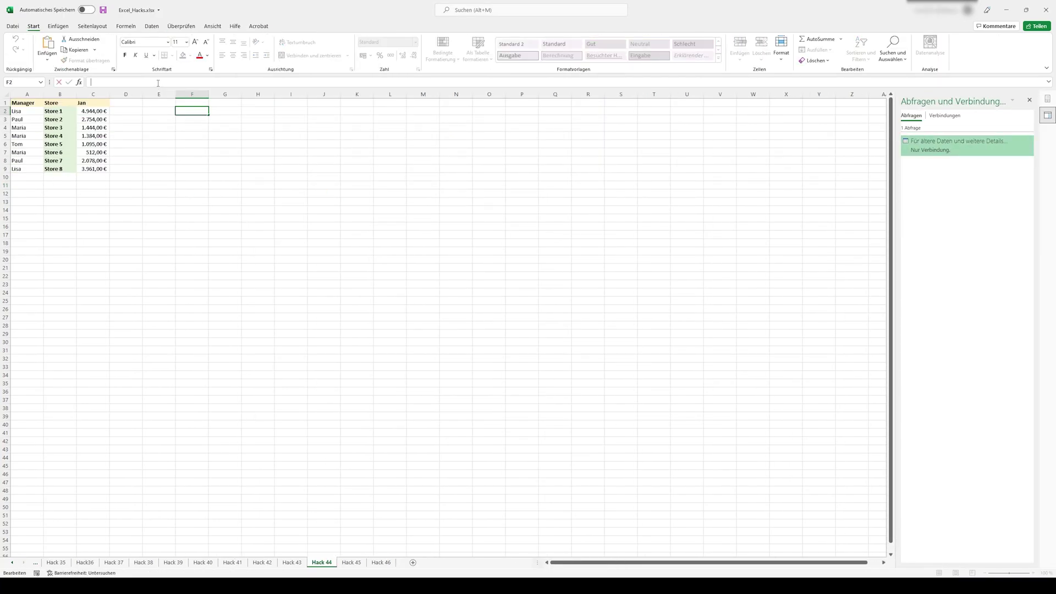
type("=SORTIEREN(")
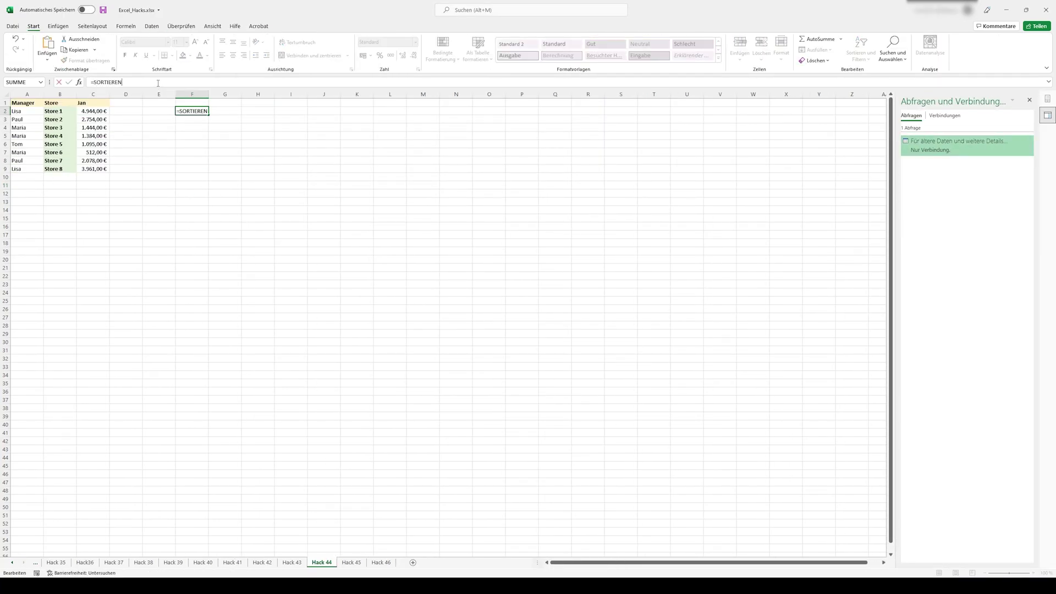
left_click_drag(96, 109, 95, 166)
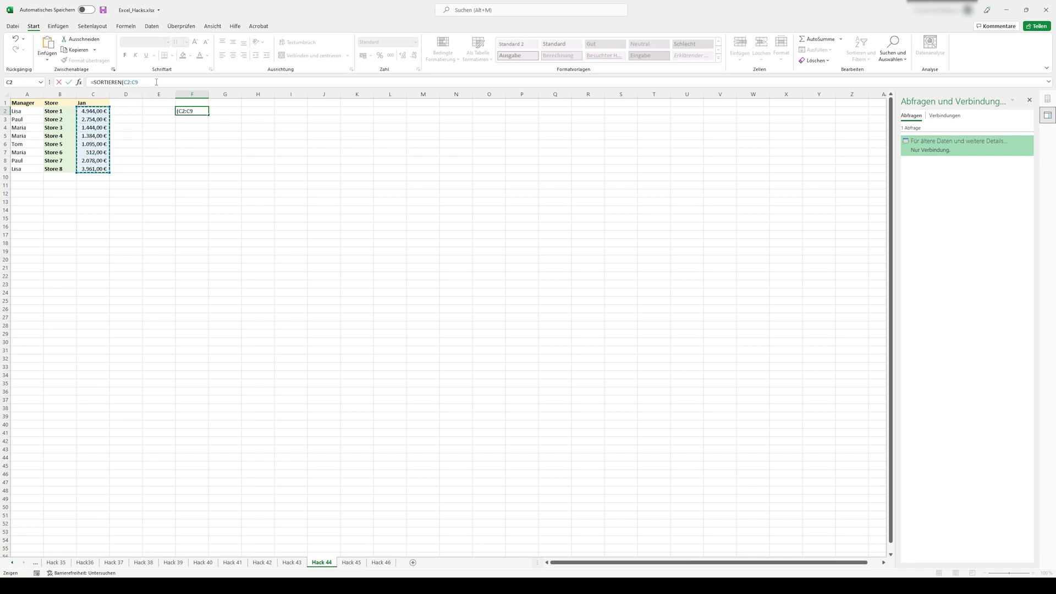
type(")")
key("Return")
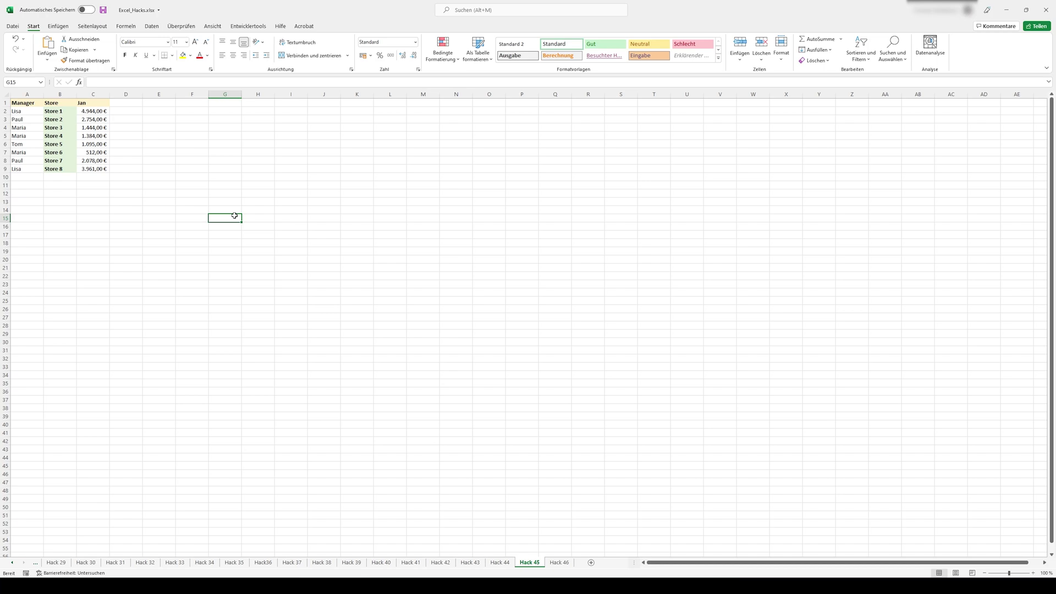
Select Jan sales C2:C9 to read average, count and sum in the status bar, then go to Hack 46.
left_click_drag(93, 169, 92, 113)
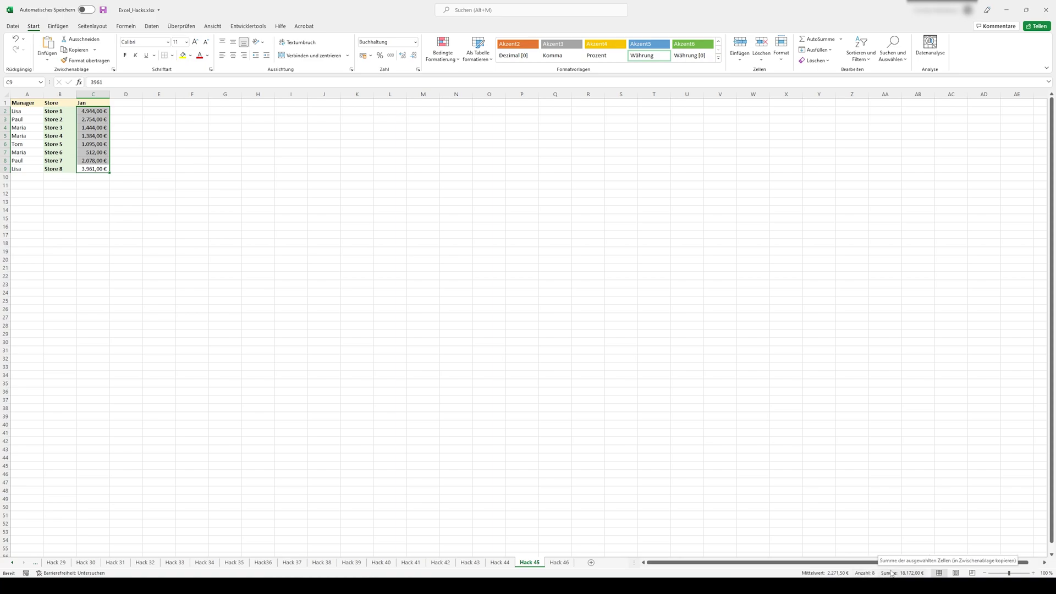
right_click(856, 573)
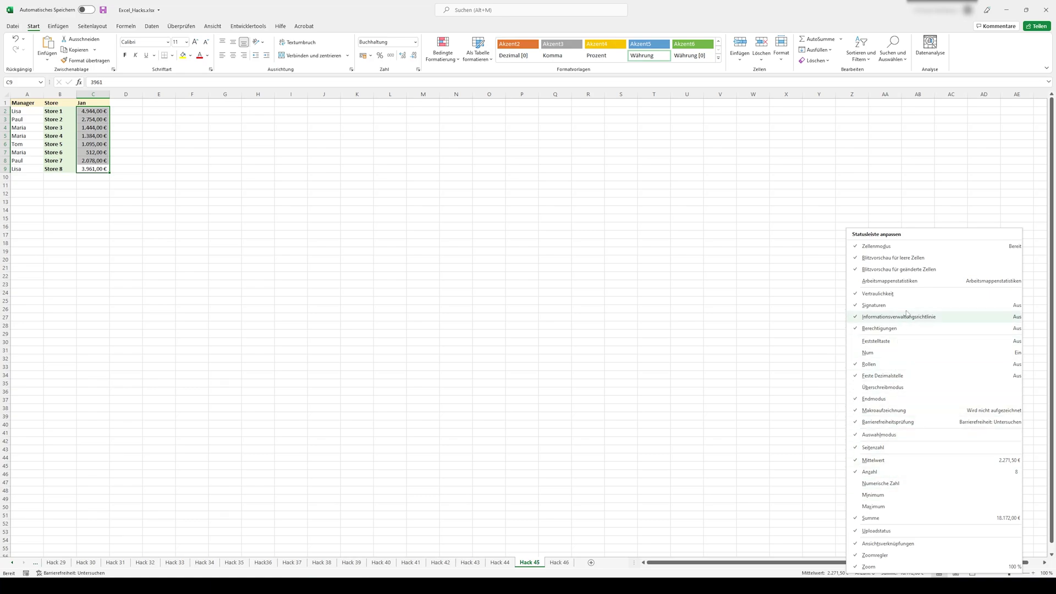
left_click(753, 451)
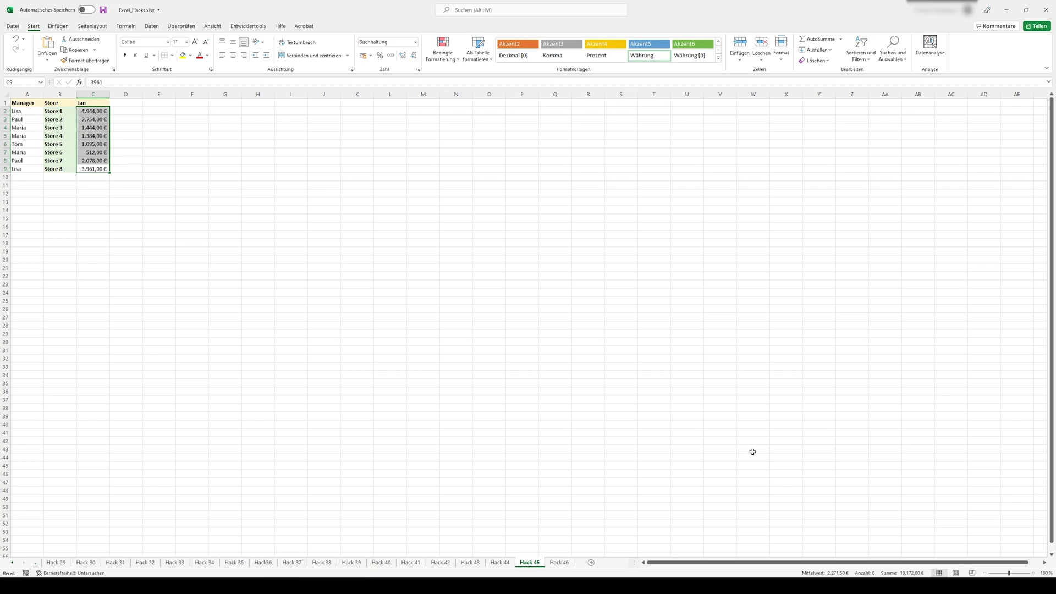
key("ctrl+Page_Down")
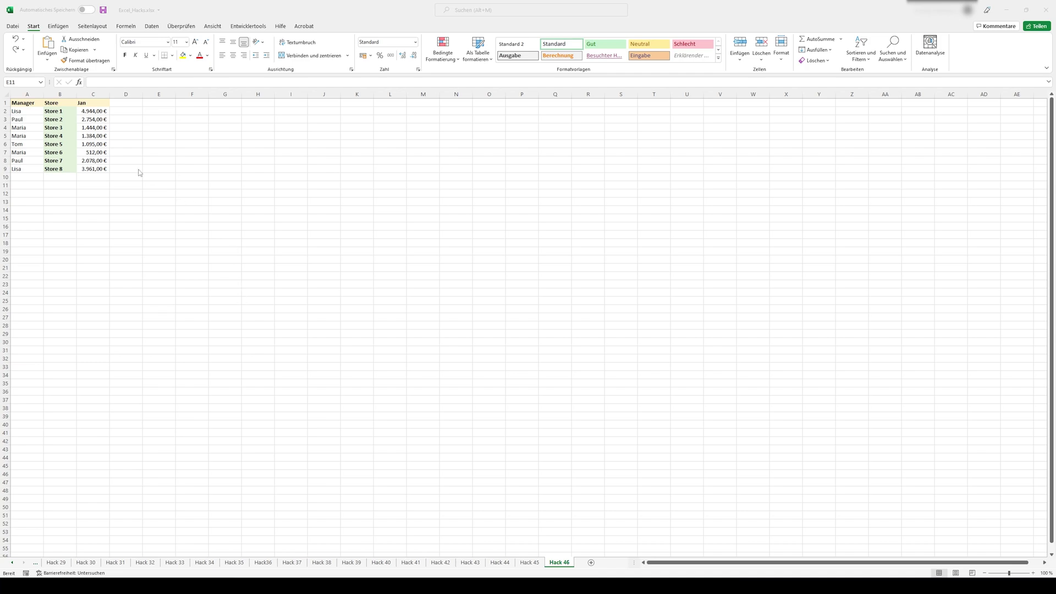
Insert blank rows 5–34 above Store 4 on Hack 46, pushing Stores 4–8 to rows 35–39.
left_click(2, 136)
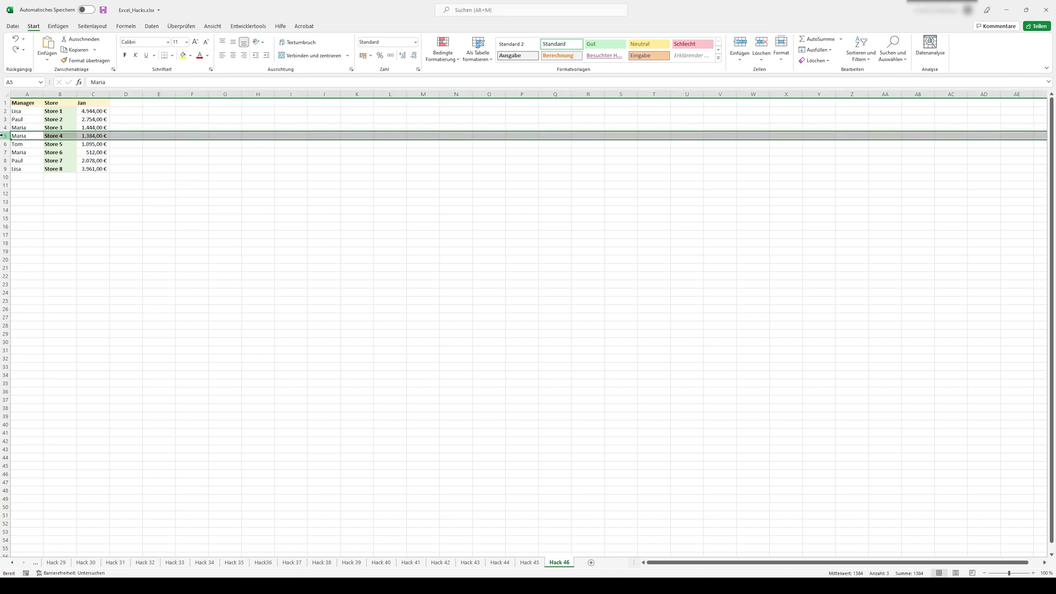
key("ctrl+plus")
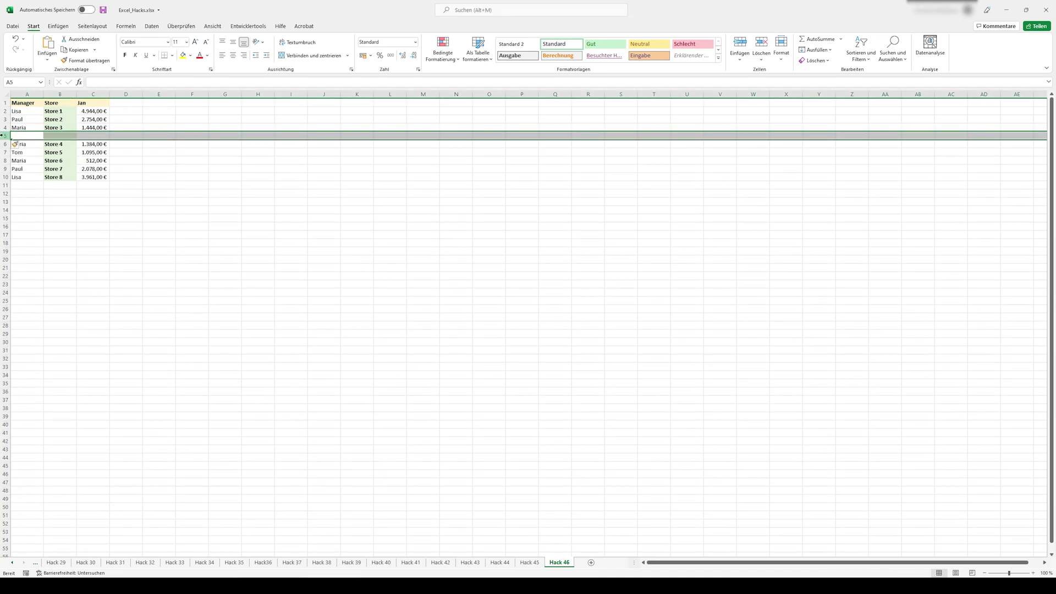
key("Right")
key("Right")
key("Right")
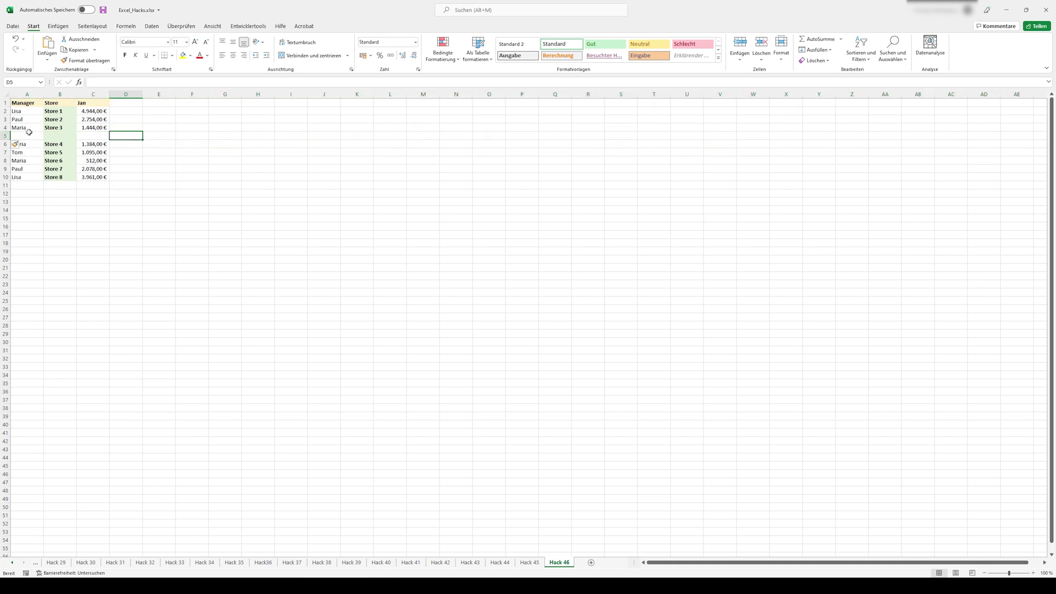
left_click_drag(5, 135, 5, 367)
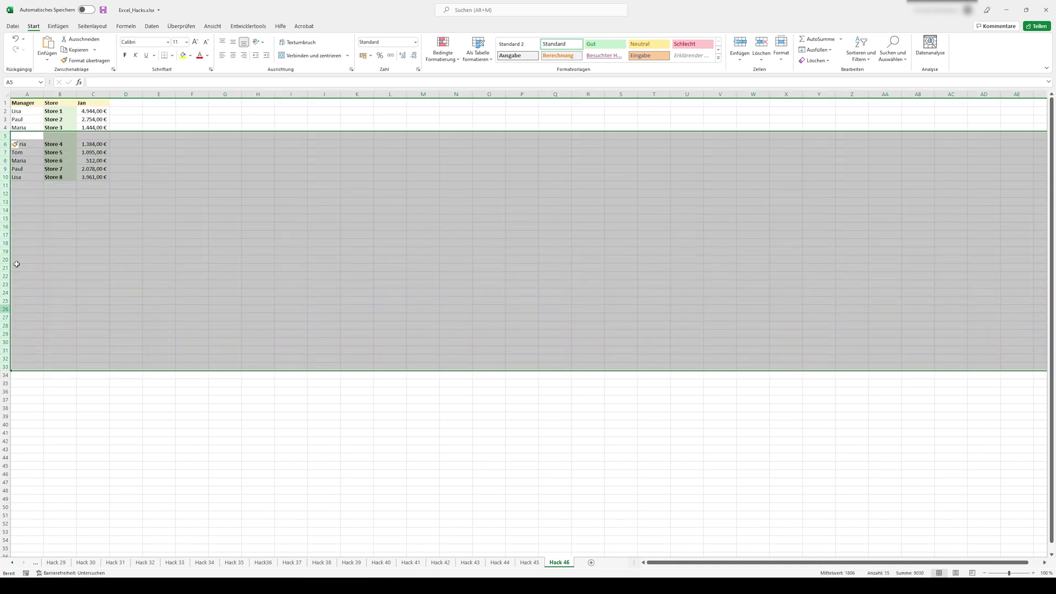
right_click(5, 135)
left_click(22, 194)
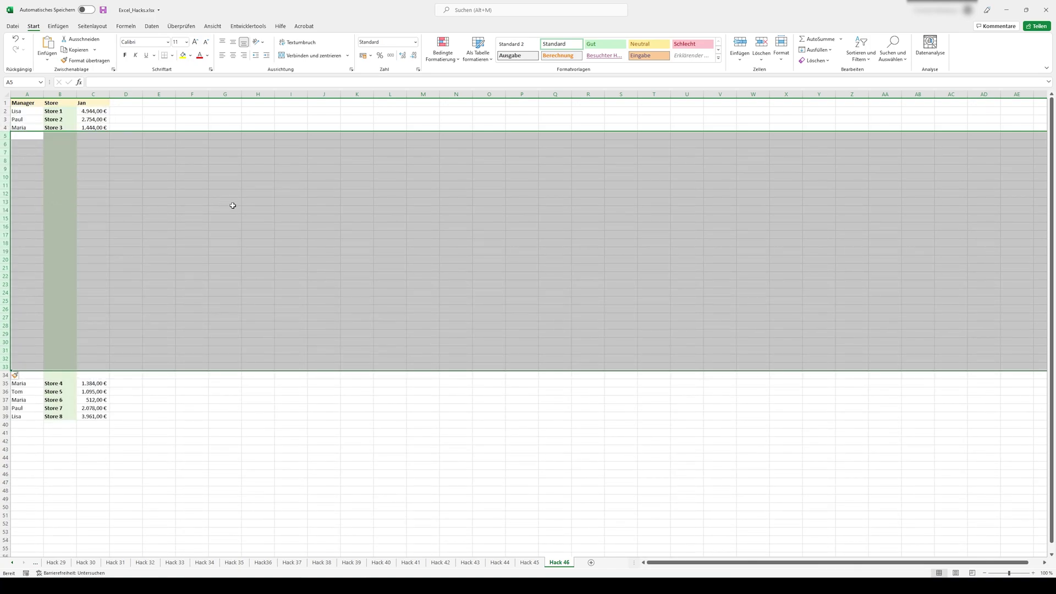